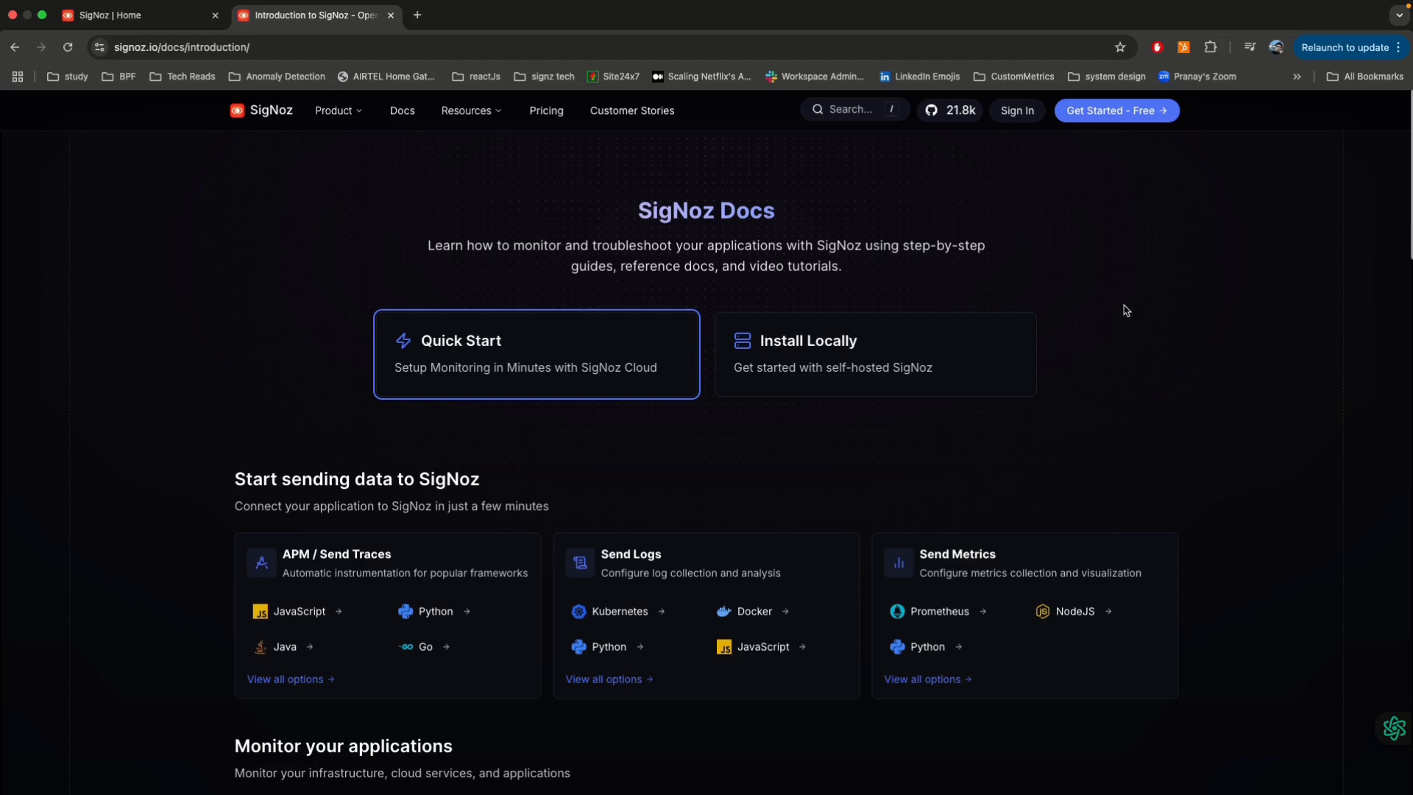
# Step: From the self-hosted install docs, open the Temporal Cloud Metrics integration guide and review its steps from promql-to-scrape to the dashboard import
pyautogui.click(903, 352)
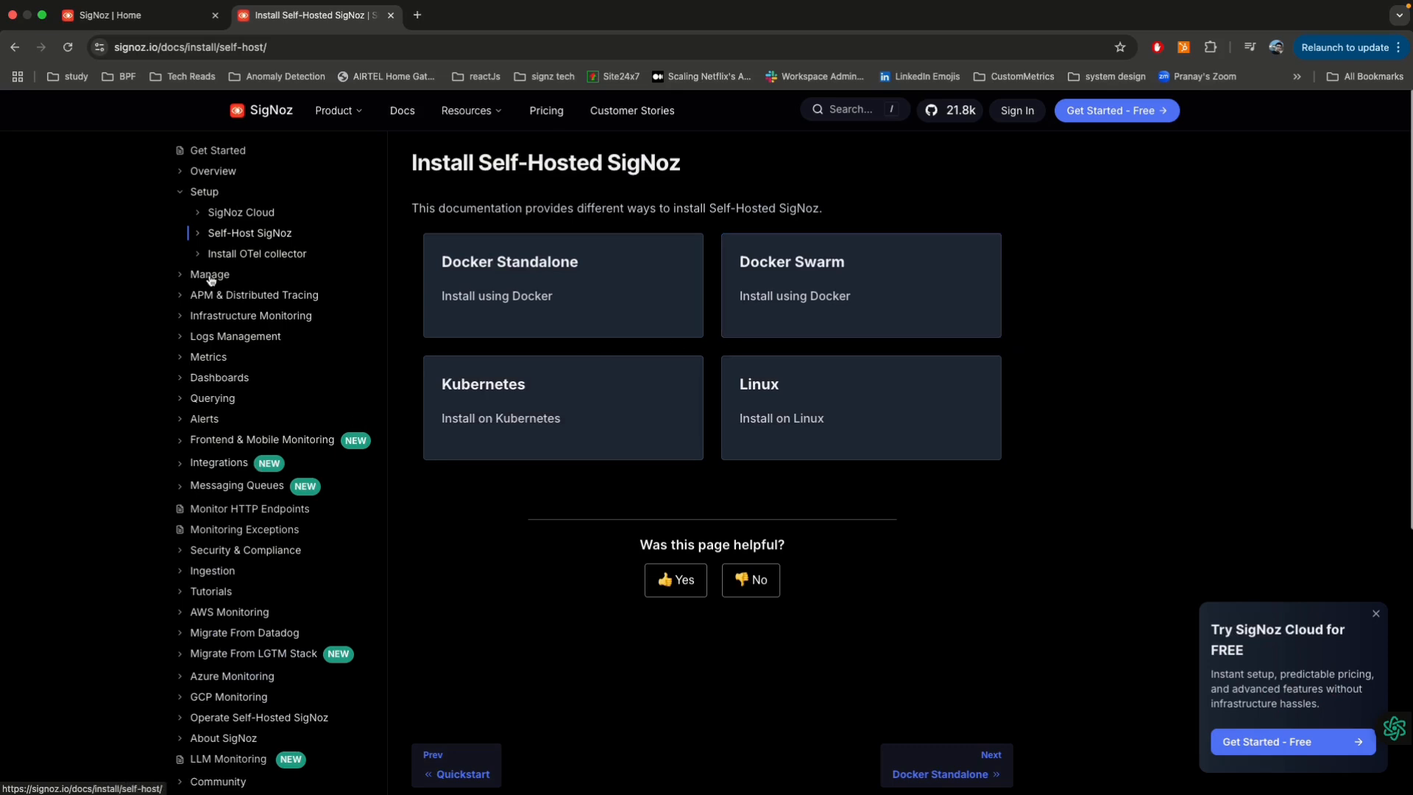
pyautogui.click(187, 468)
pyautogui.click(209, 490)
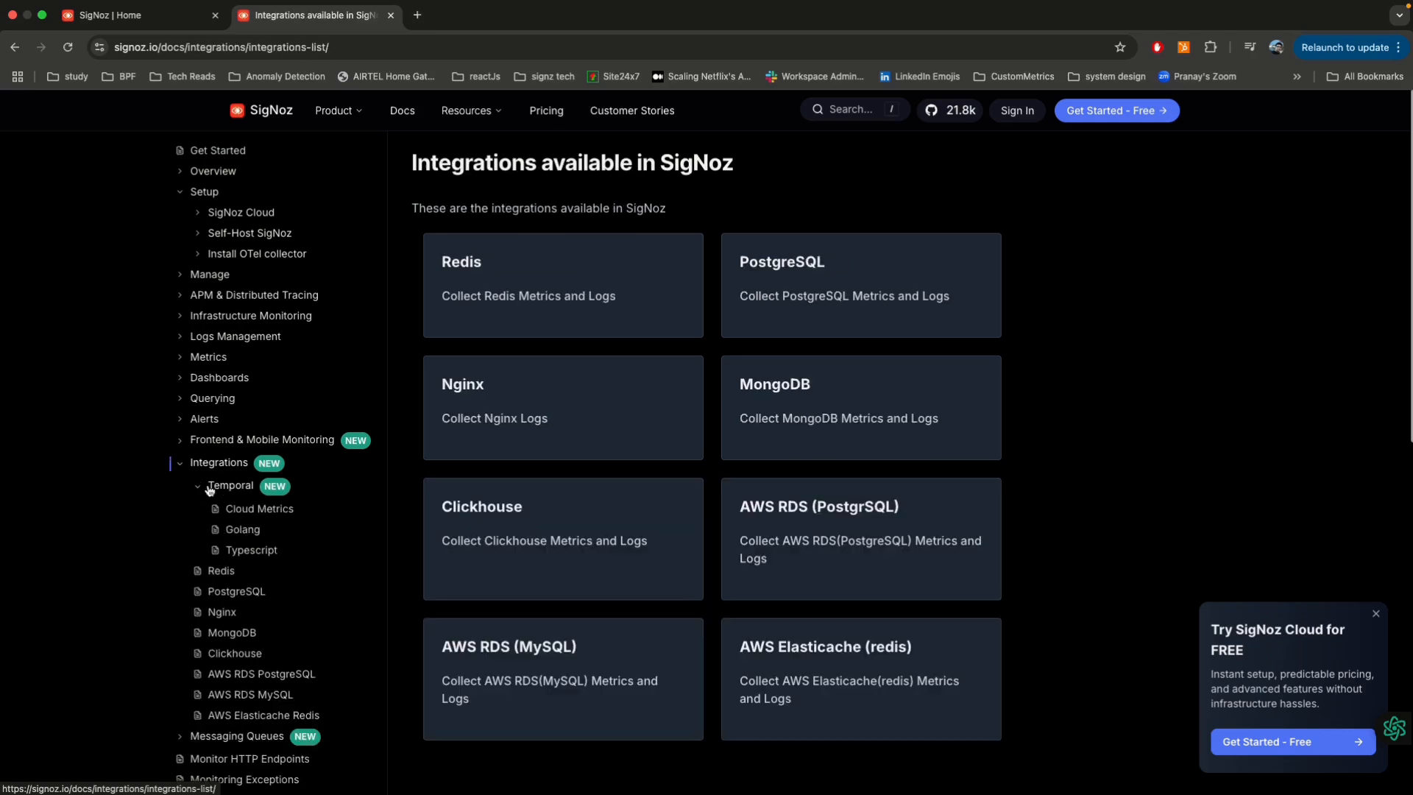
pyautogui.click(259, 509)
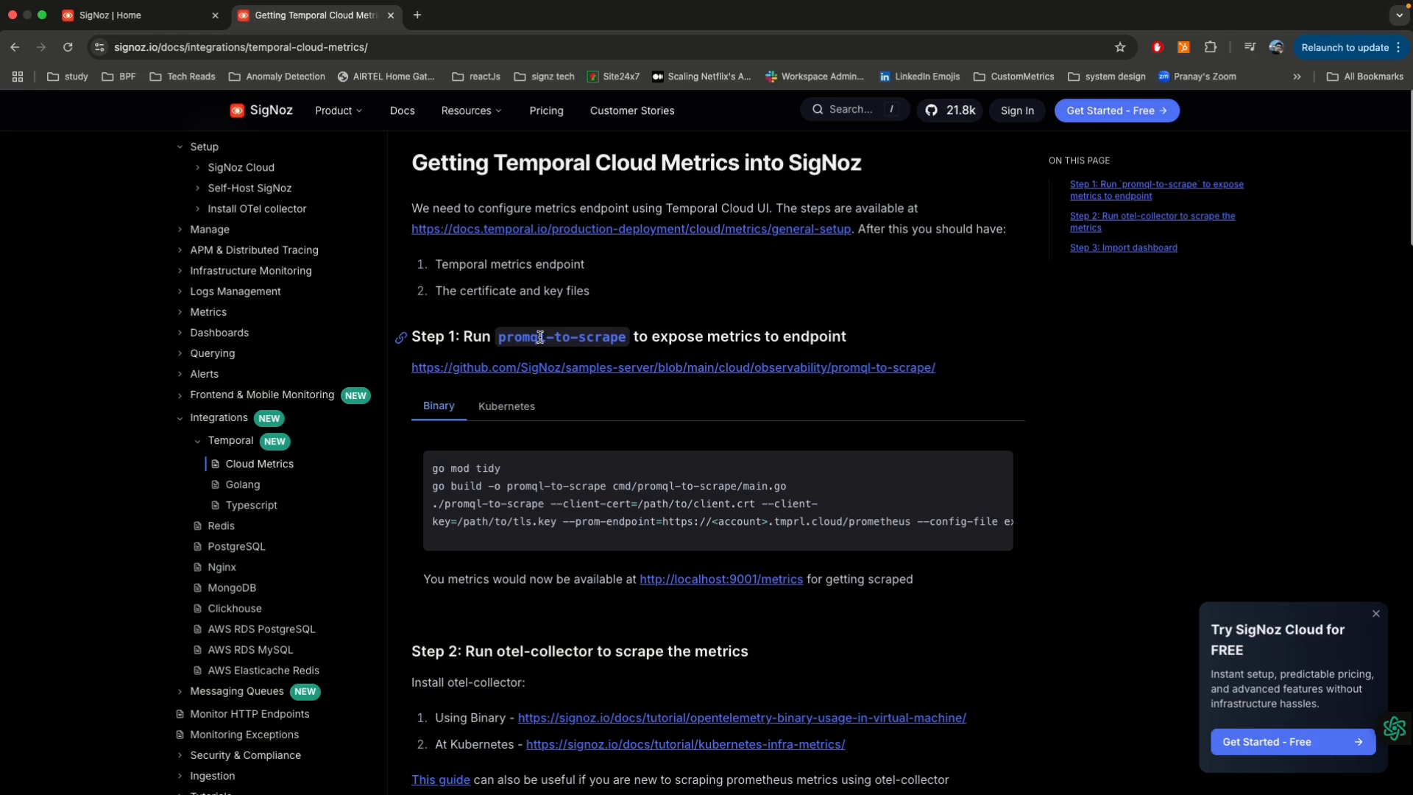
pyautogui.scroll(-5, 539, 337)
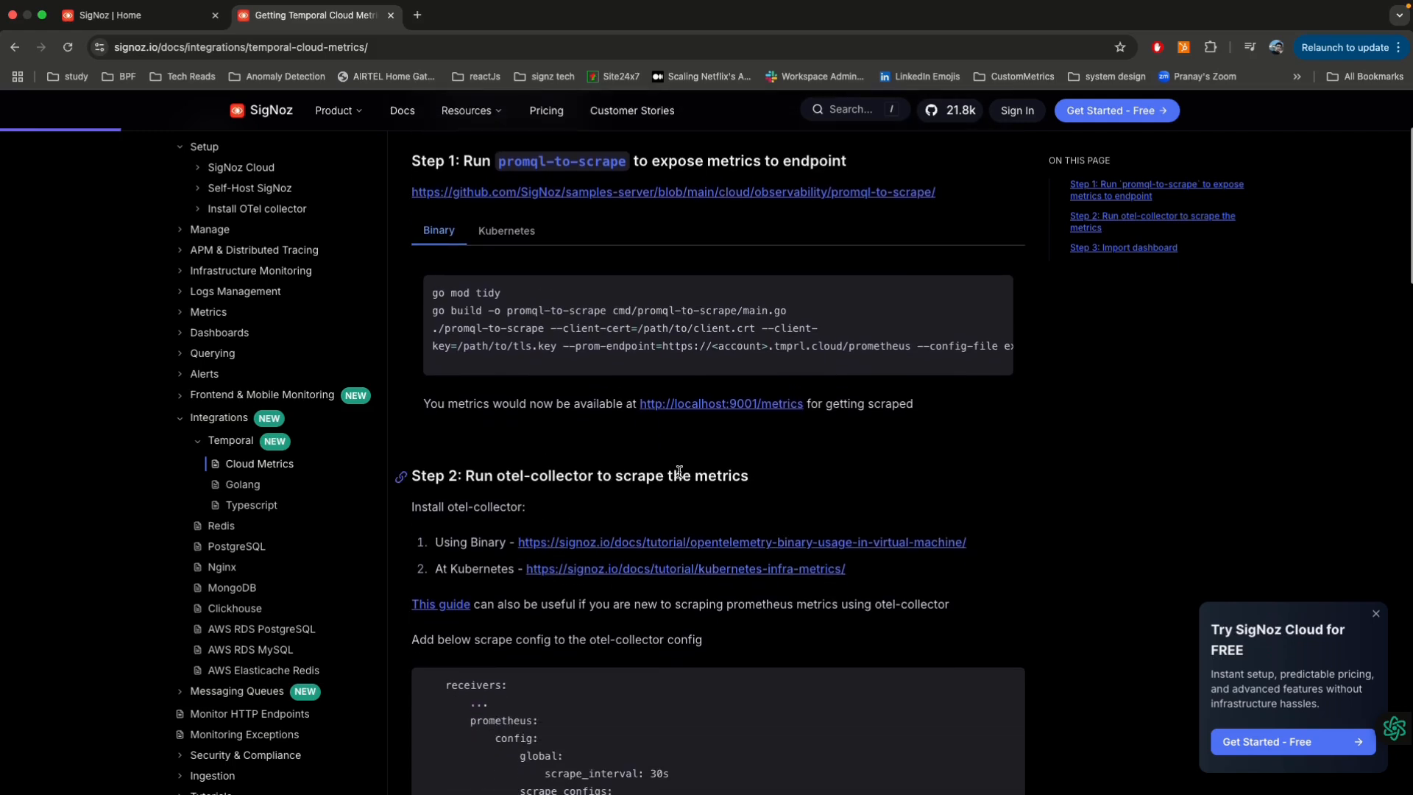
pyautogui.scroll(-10, 678, 471)
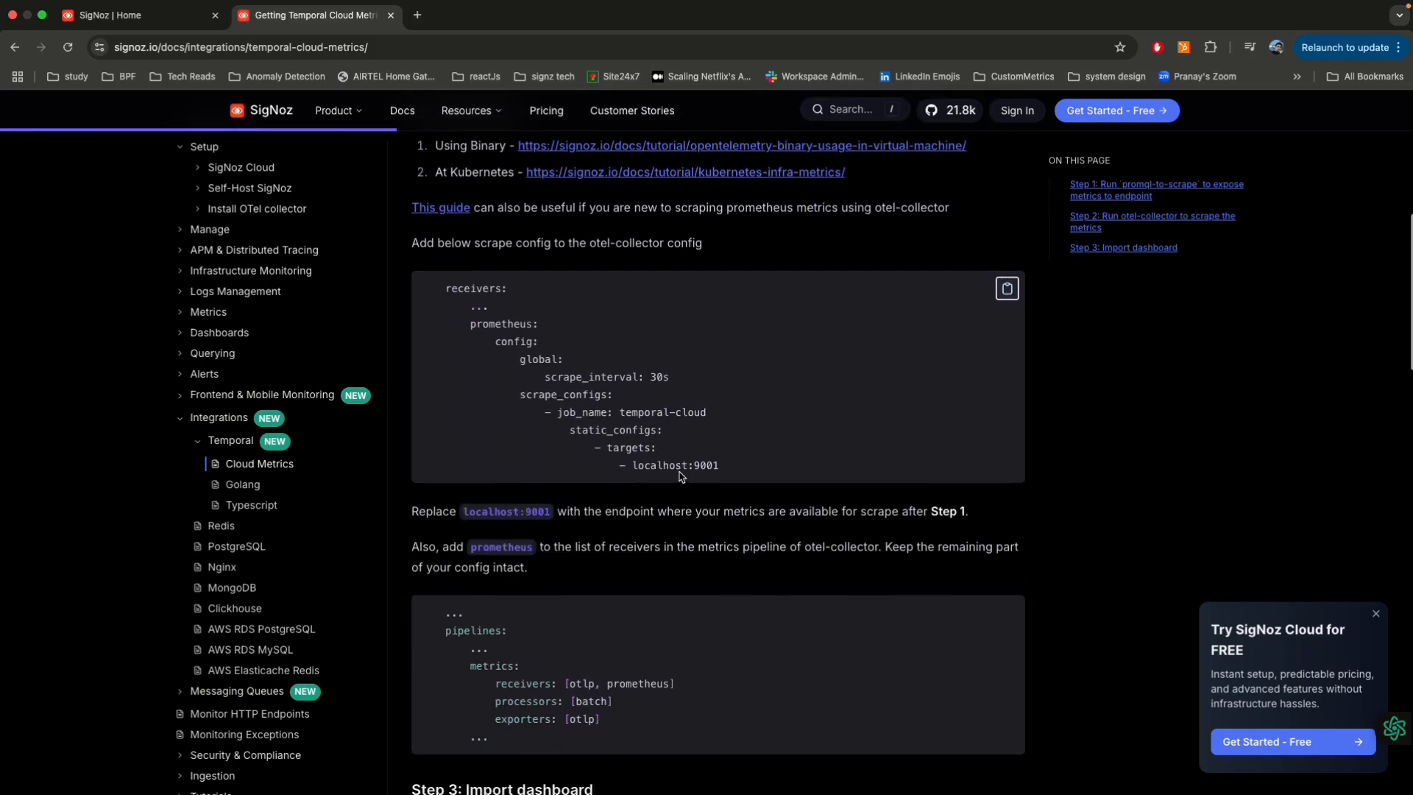
pyautogui.scroll(-6, 678, 476)
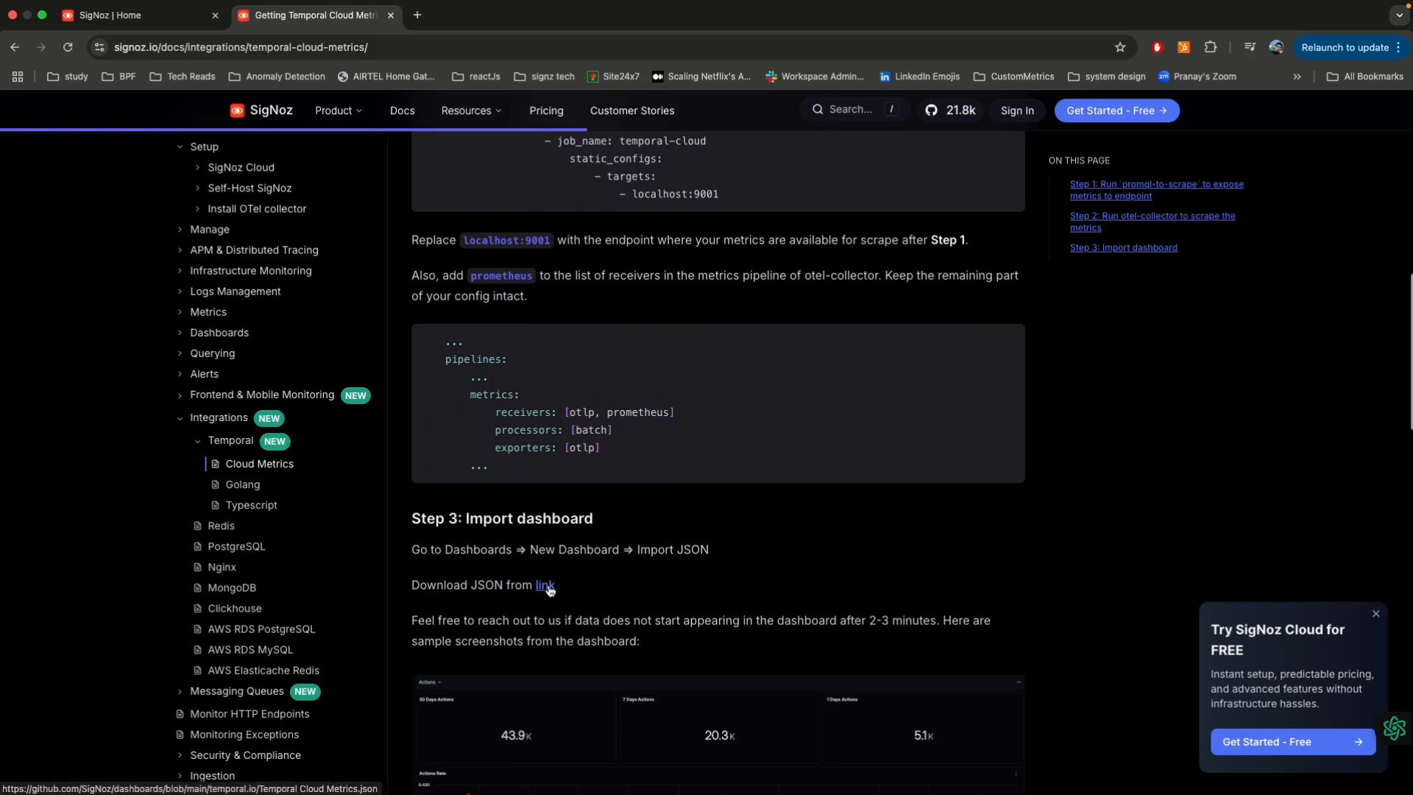
pyautogui.scroll(-12, 548, 586)
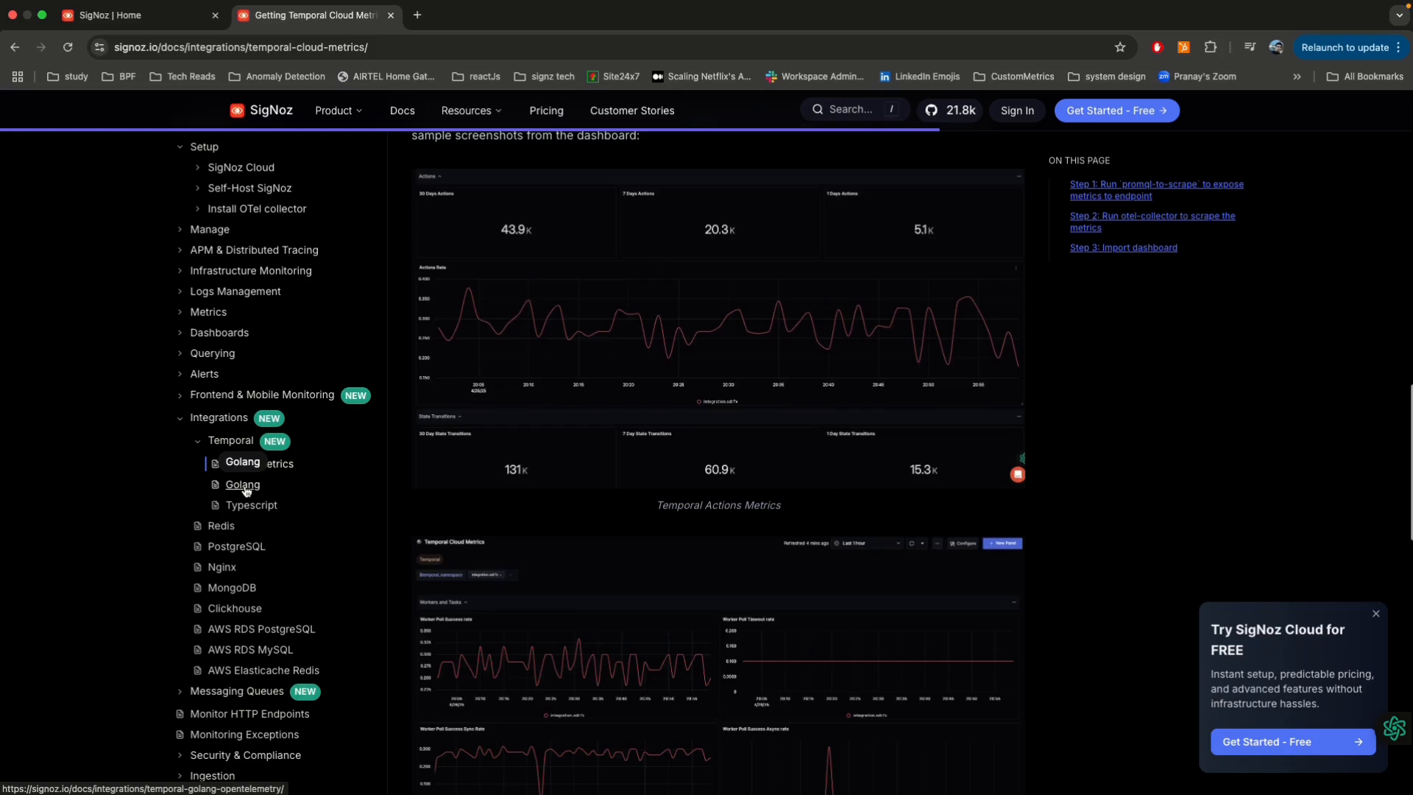
# Step: Open the Temporal Golang guide and review its client.Options and instrumentation code steps, including the explanation of files added
pyautogui.click(244, 486)
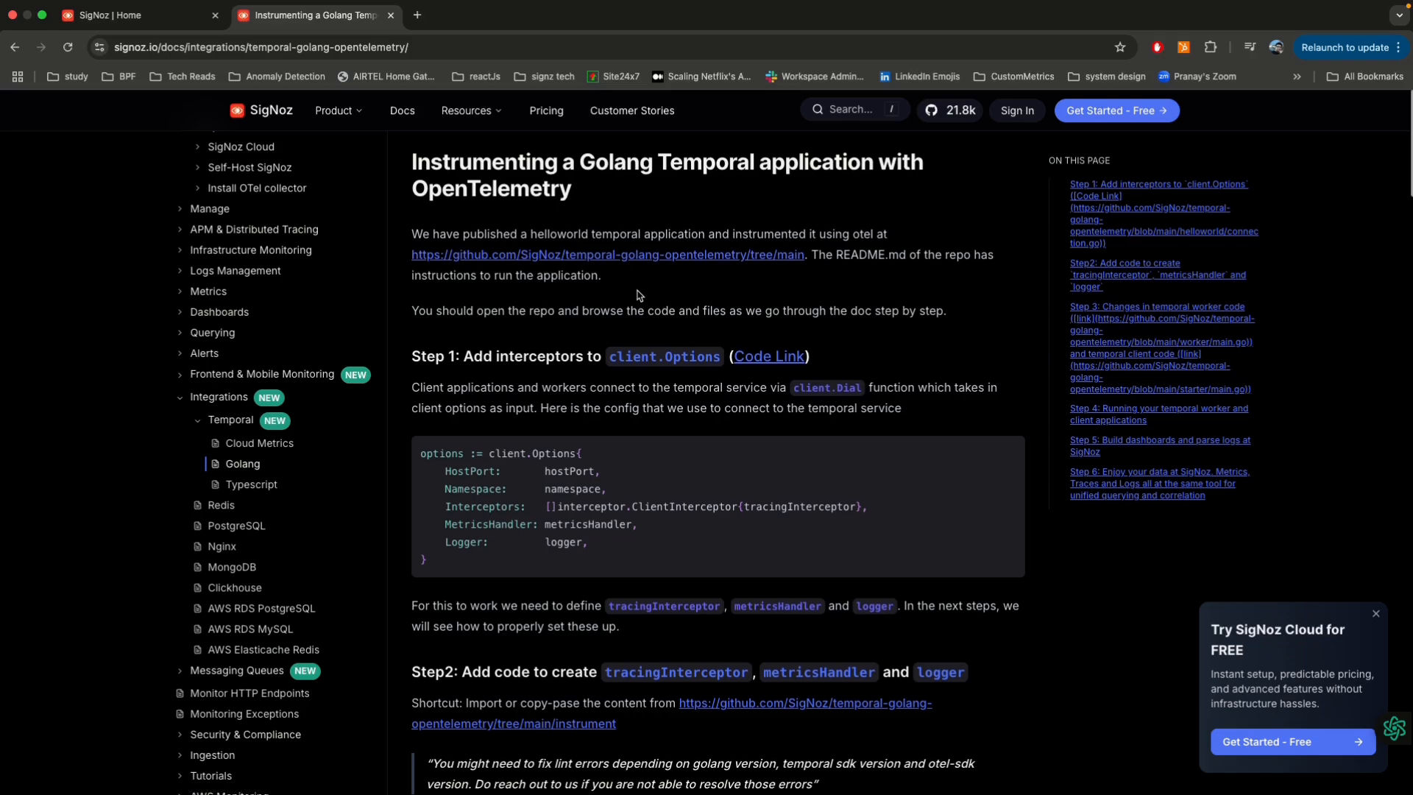
pyautogui.scroll(-3, 637, 295)
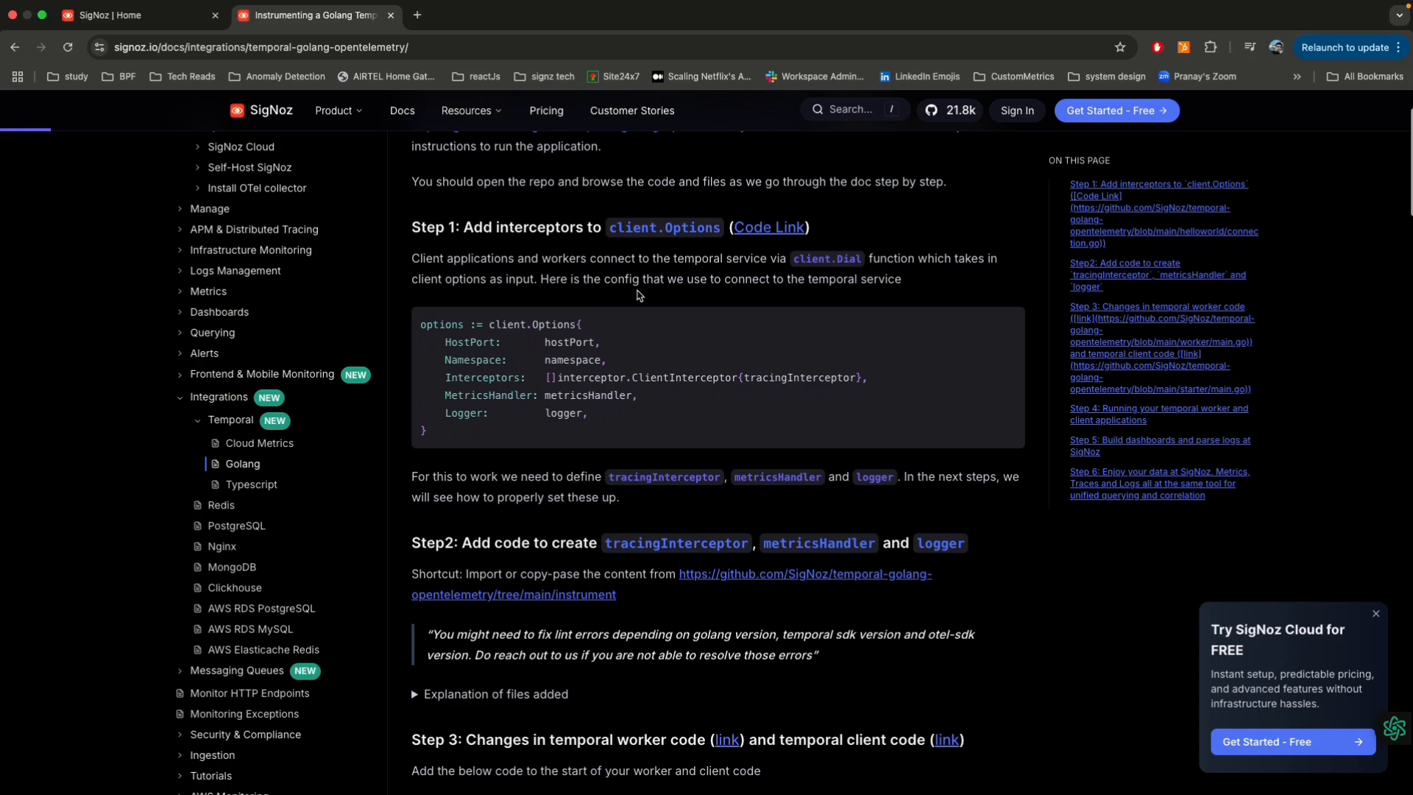
pyautogui.scroll(-3, 634, 316)
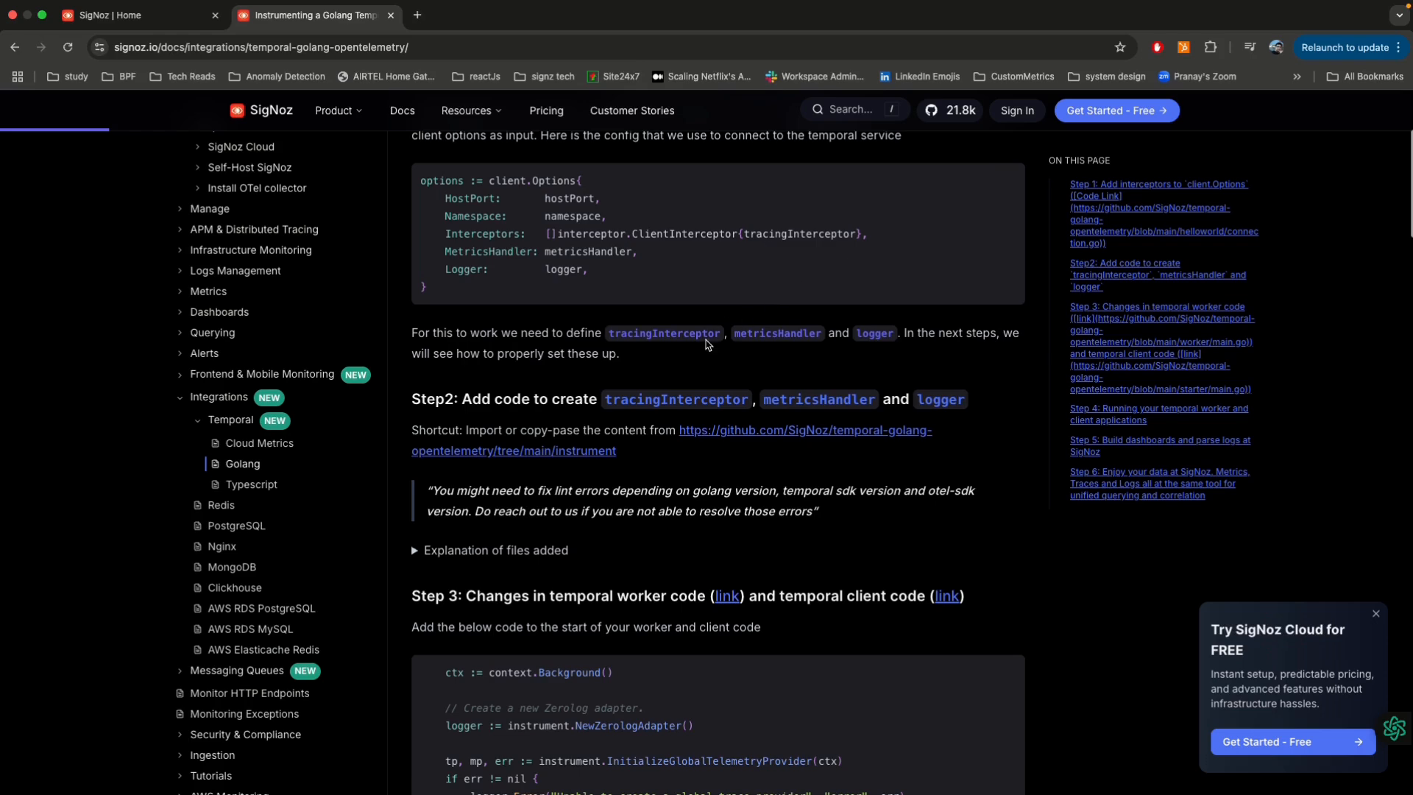
pyautogui.scroll(-6, 687, 338)
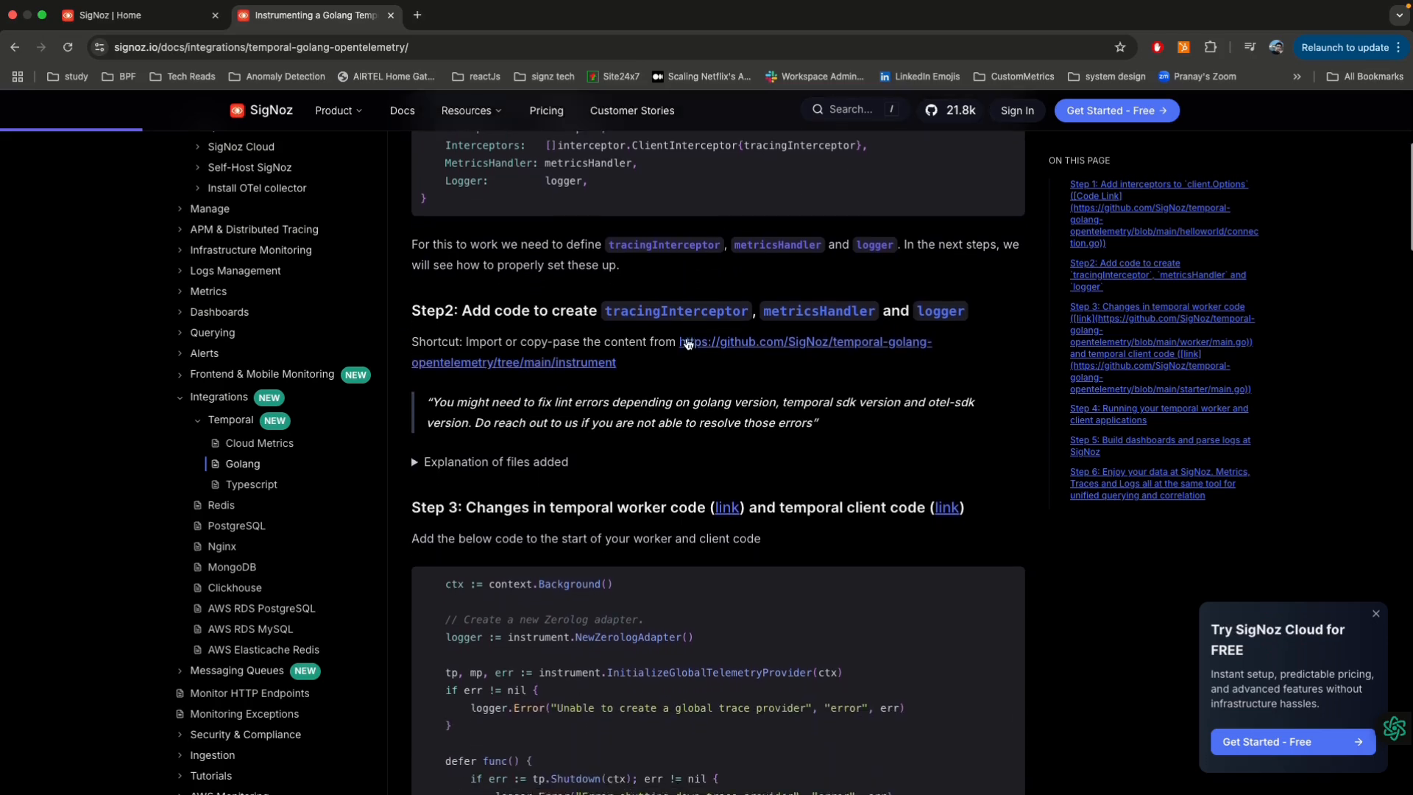
pyautogui.click(415, 261)
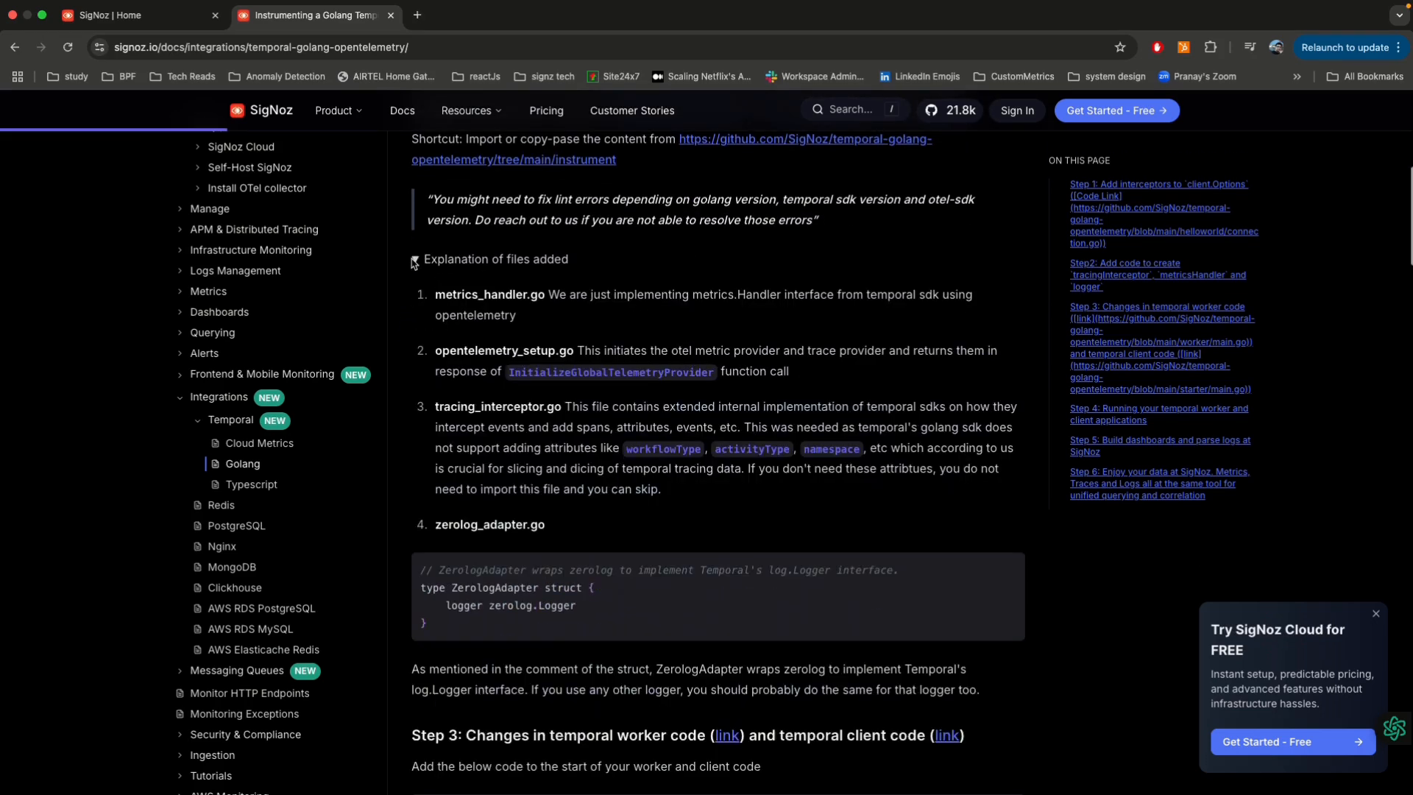
pyautogui.click(413, 260)
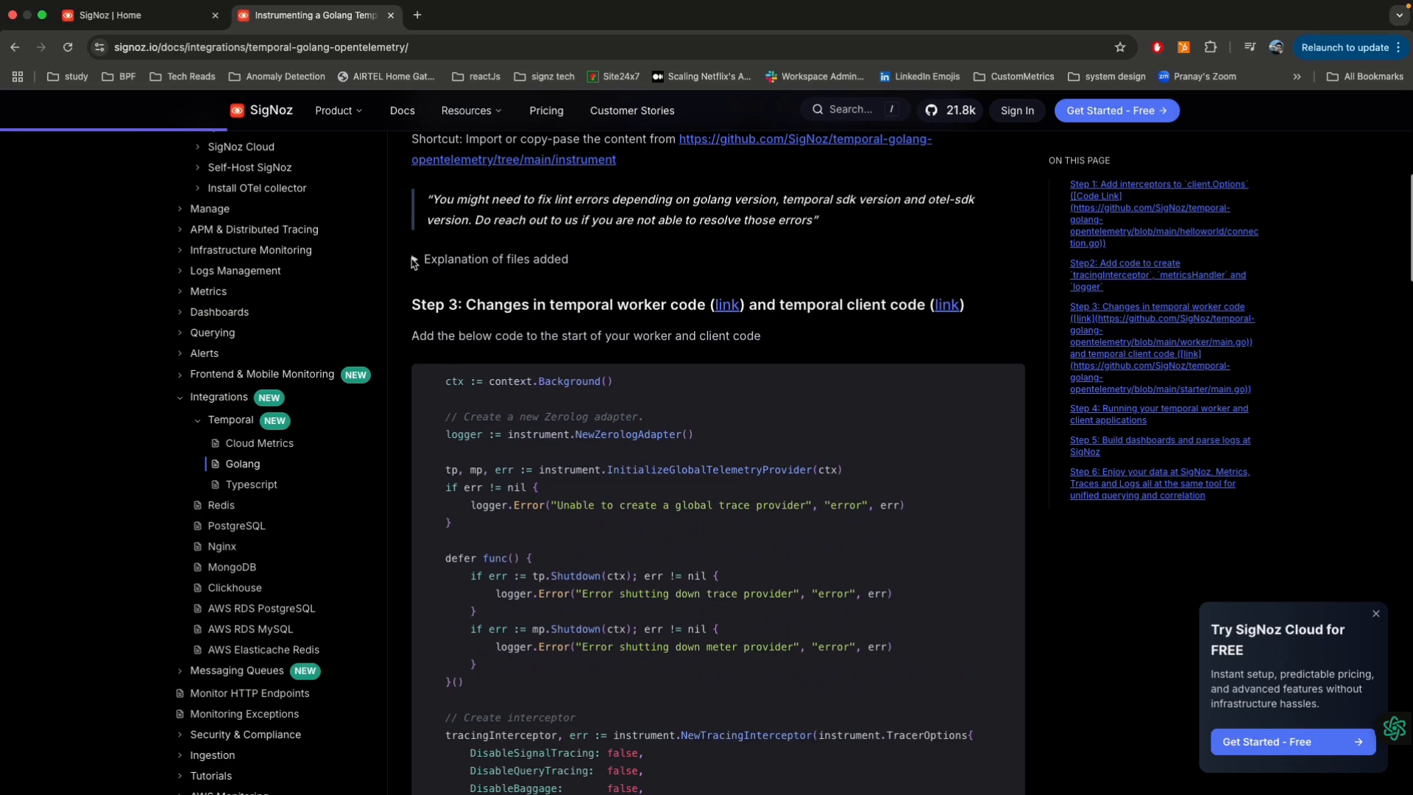
pyautogui.click(414, 261)
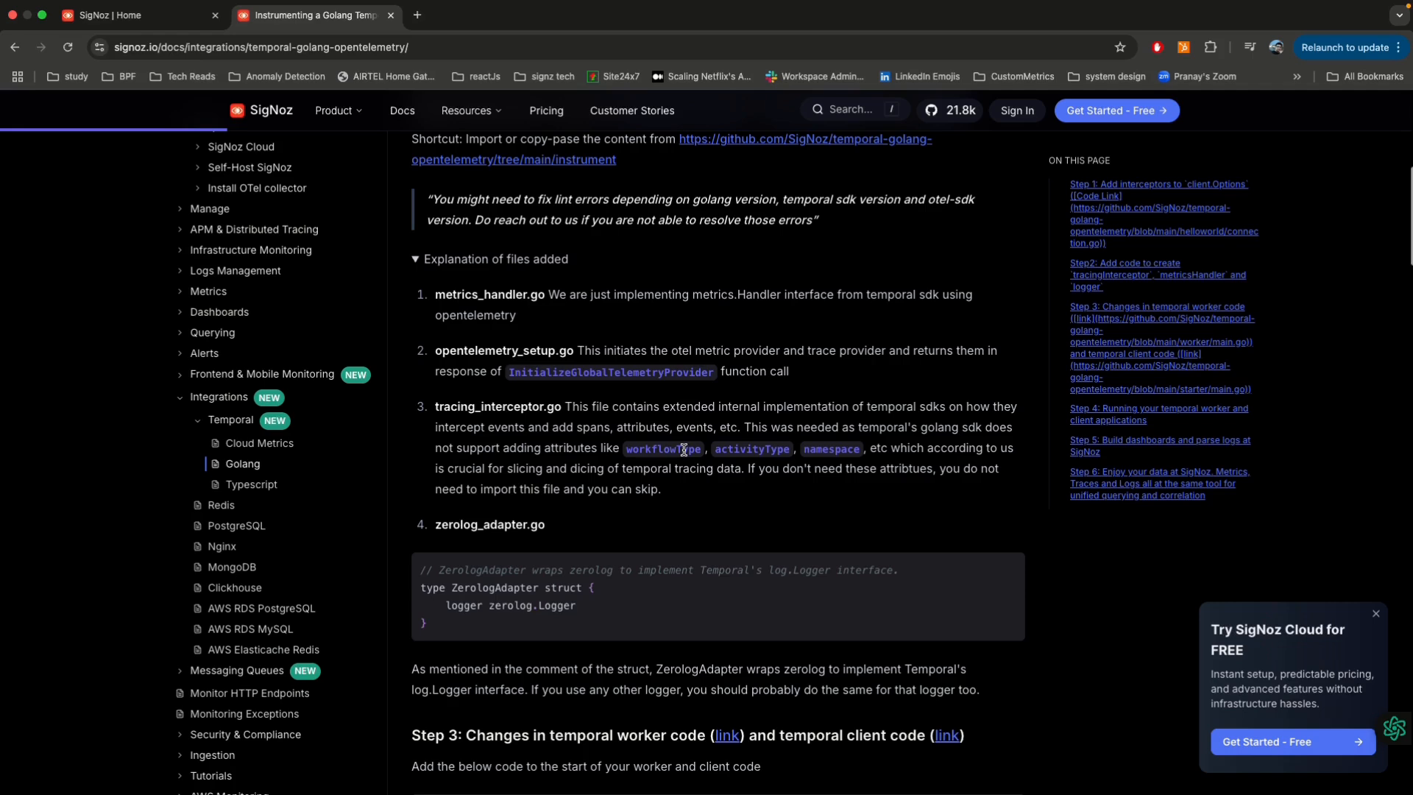
pyautogui.click(415, 259)
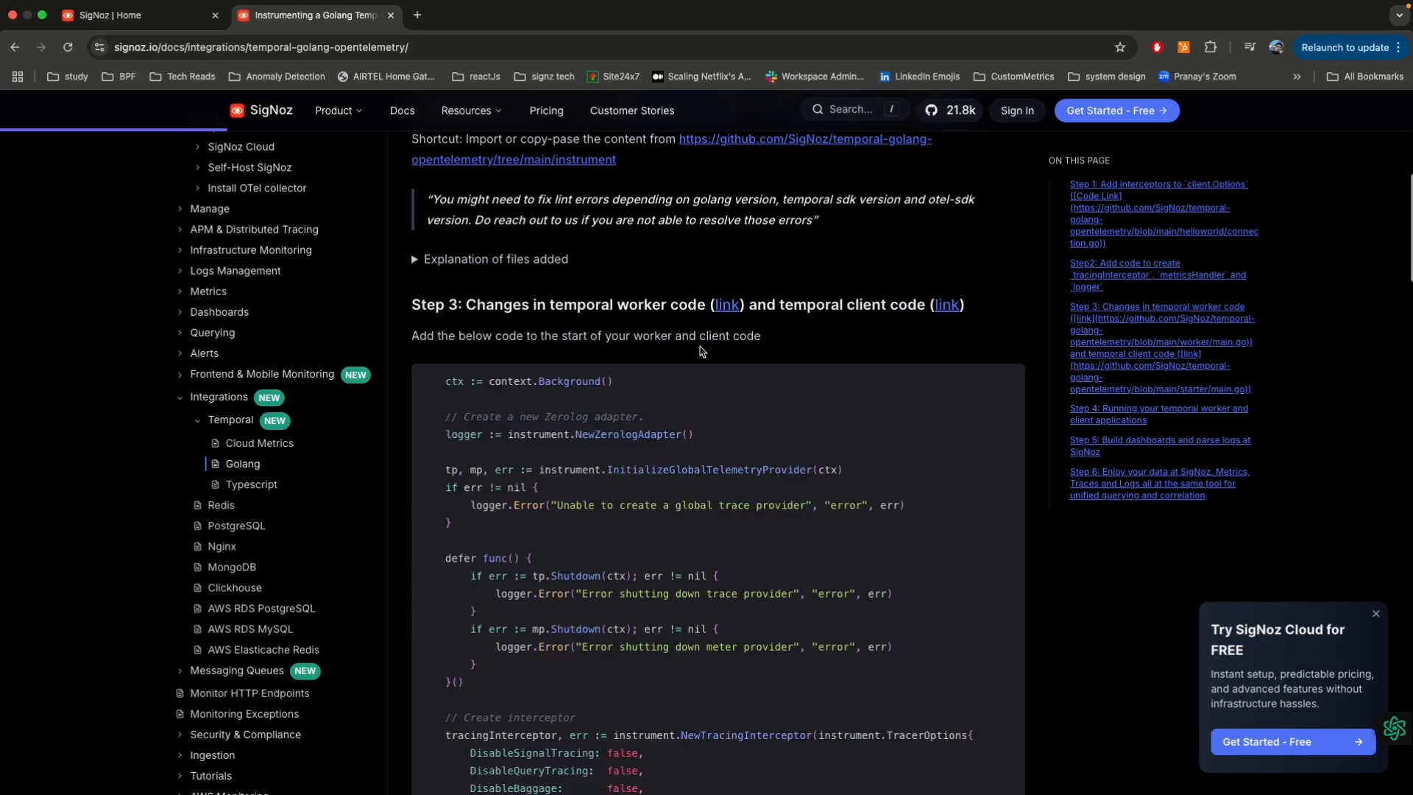
# Step: Review the Step 3 code changes for the Temporal worker and client in the Golang guide
pyautogui.scroll(-3, 701, 351)
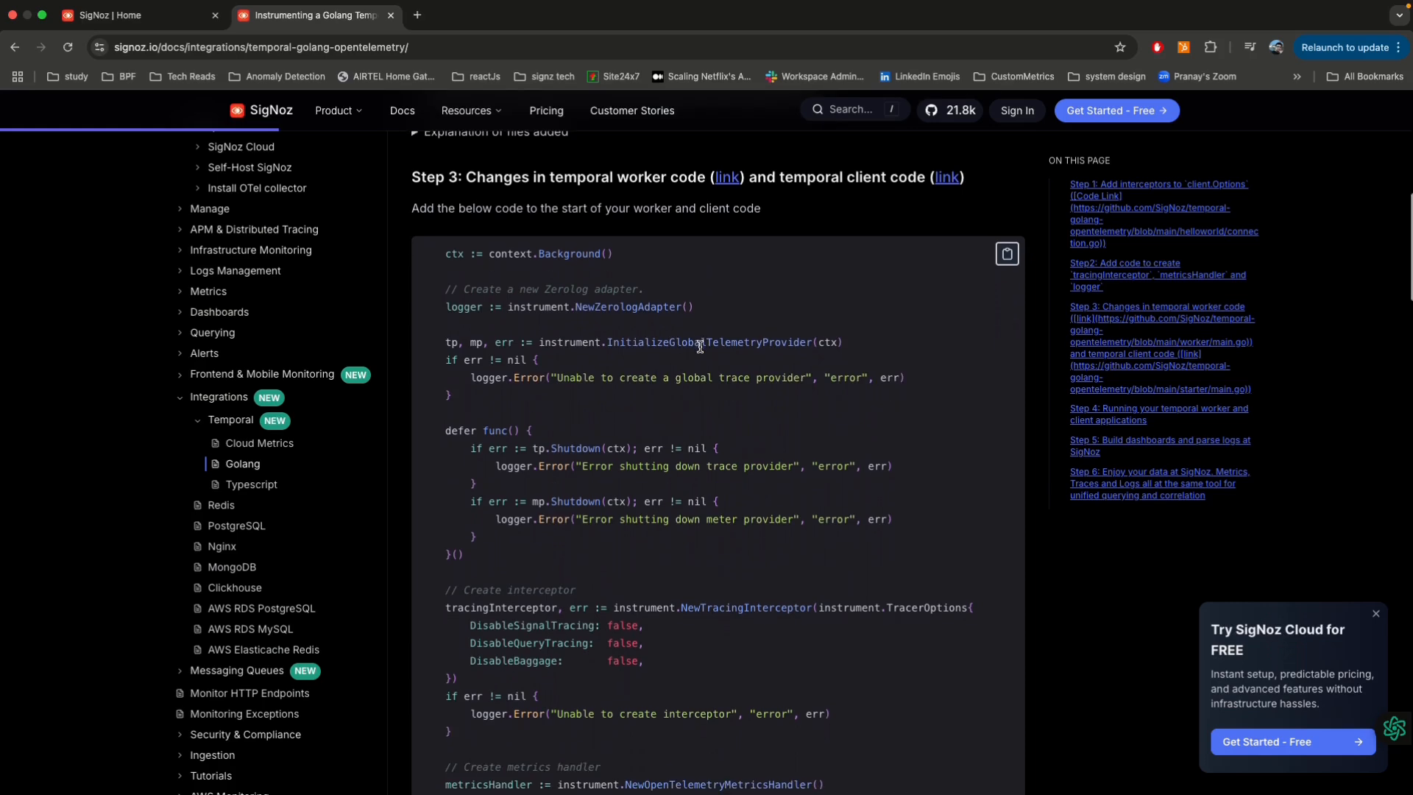
pyautogui.scroll(-2, 700, 347)
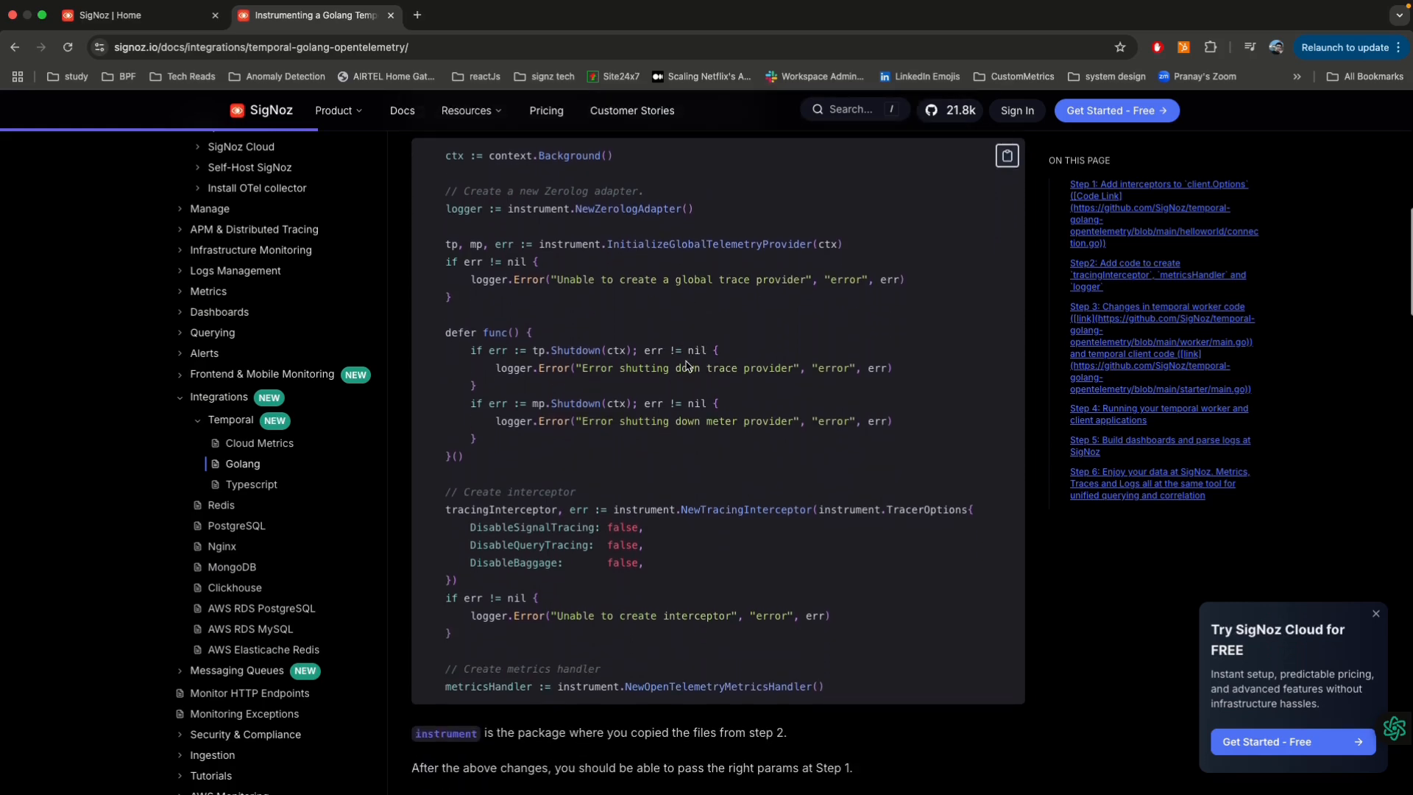
pyautogui.scroll(2, 686, 589)
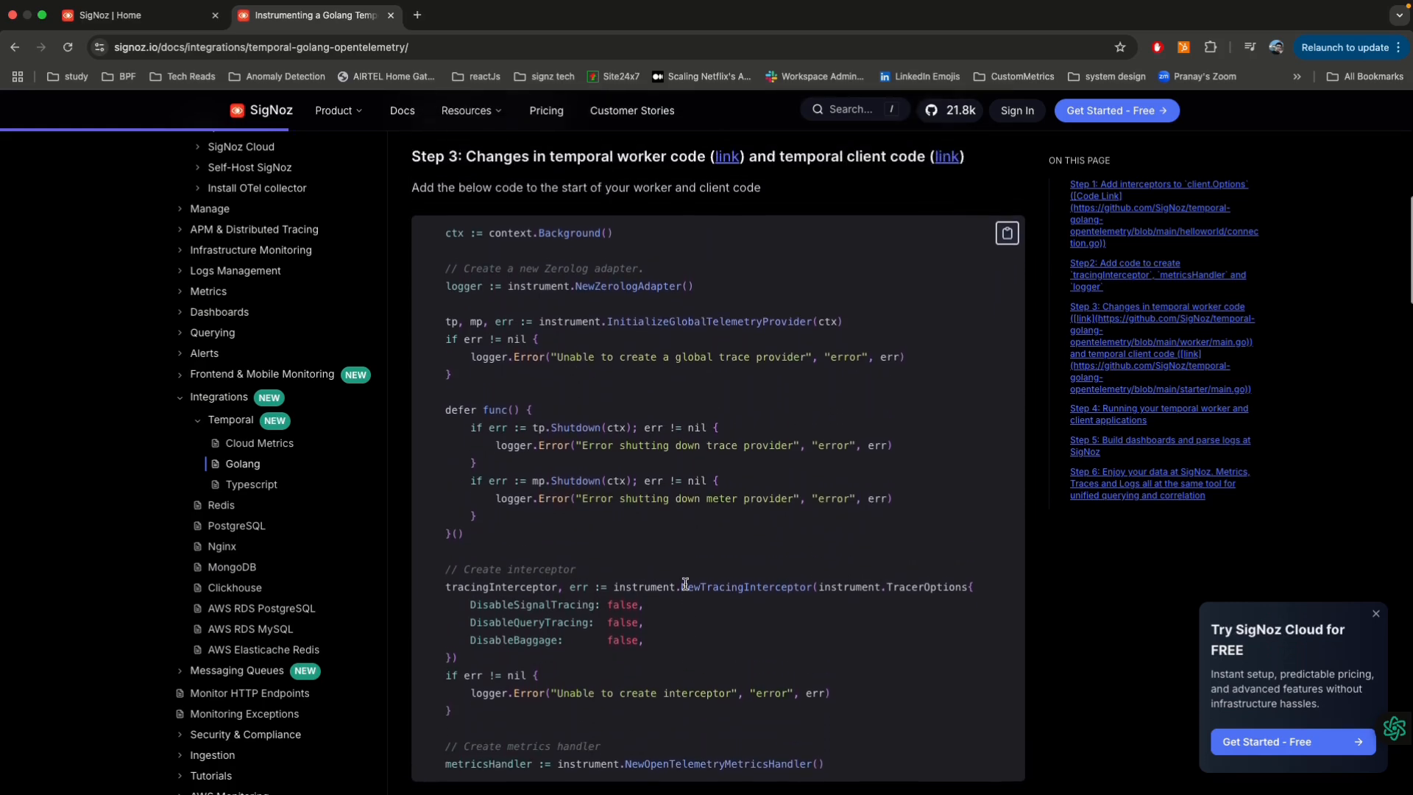
pyautogui.scroll(-8, 686, 586)
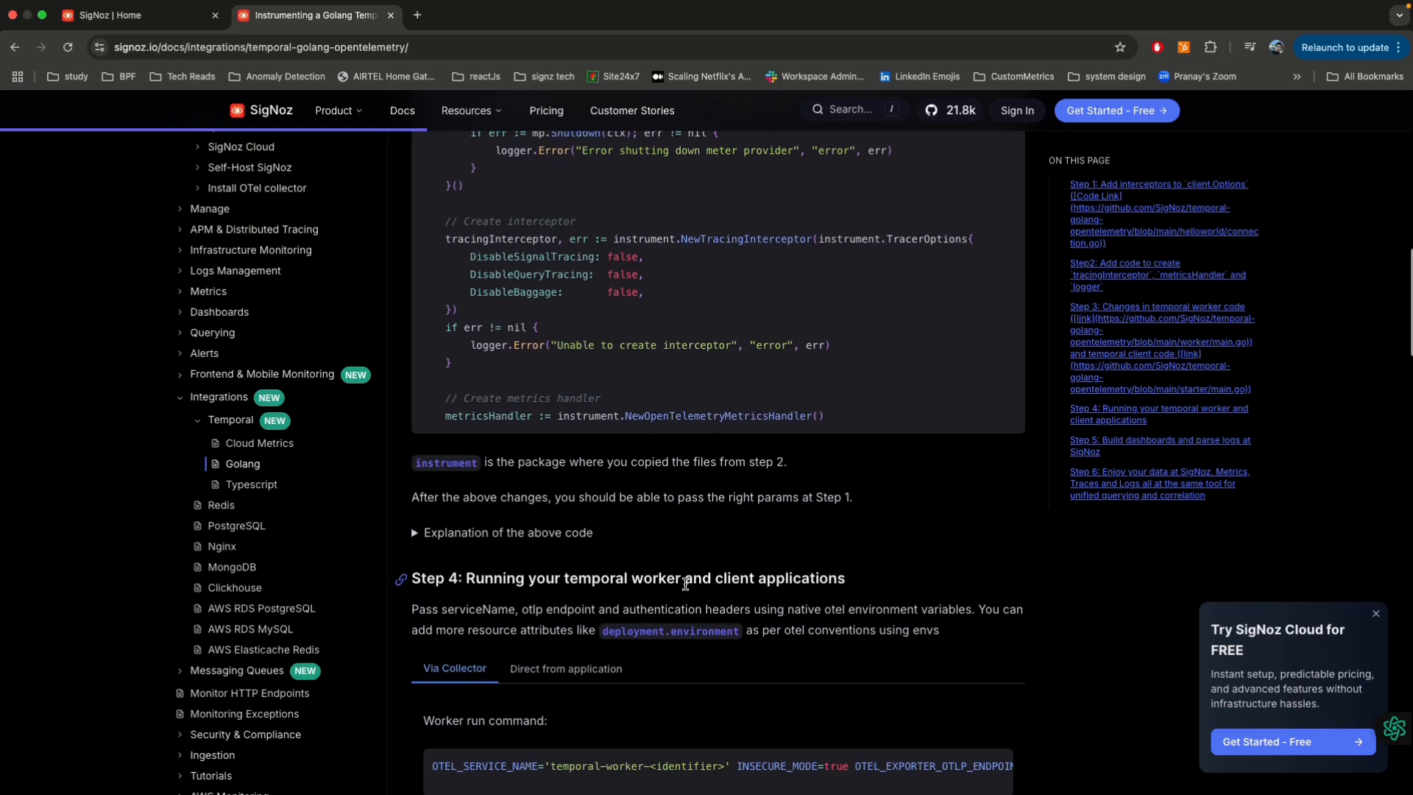
# Step: Examine the full Step 4 worker run command for sending data via the collector, including its OTLP endpoint and port
pyautogui.scroll(-5, 685, 585)
pyautogui.scroll(-2, 685, 589)
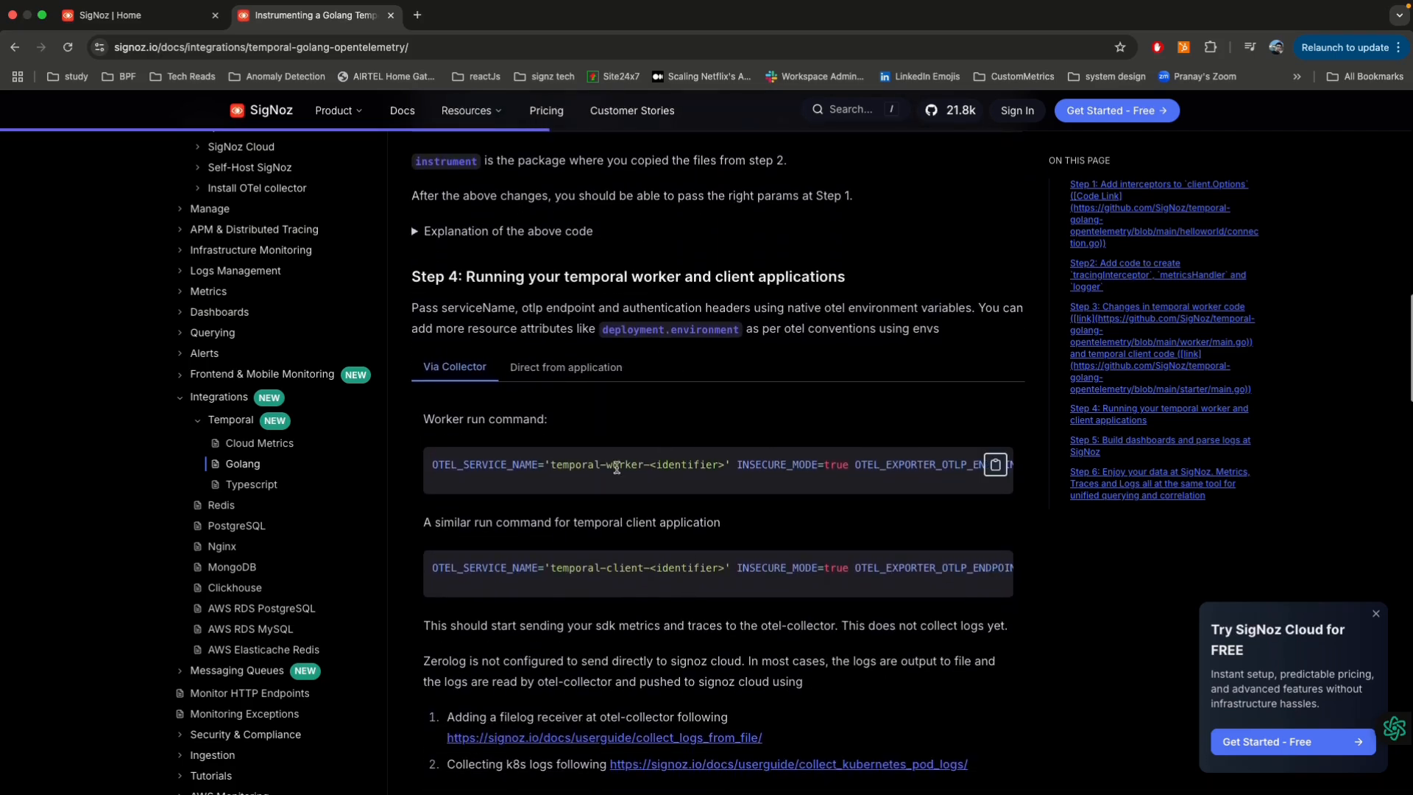
pyautogui.hscroll(3, 617, 468)
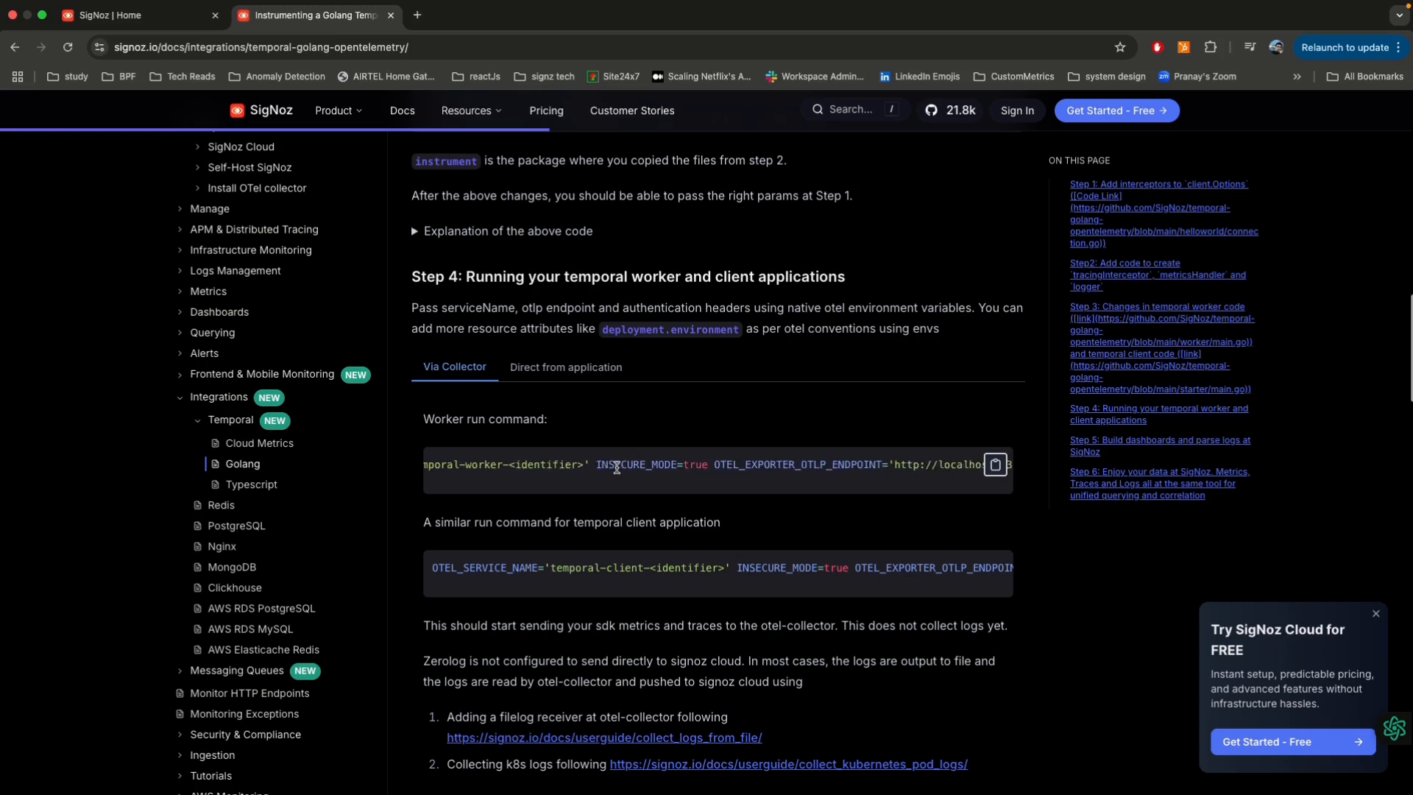
pyautogui.hscroll(-3, 617, 468)
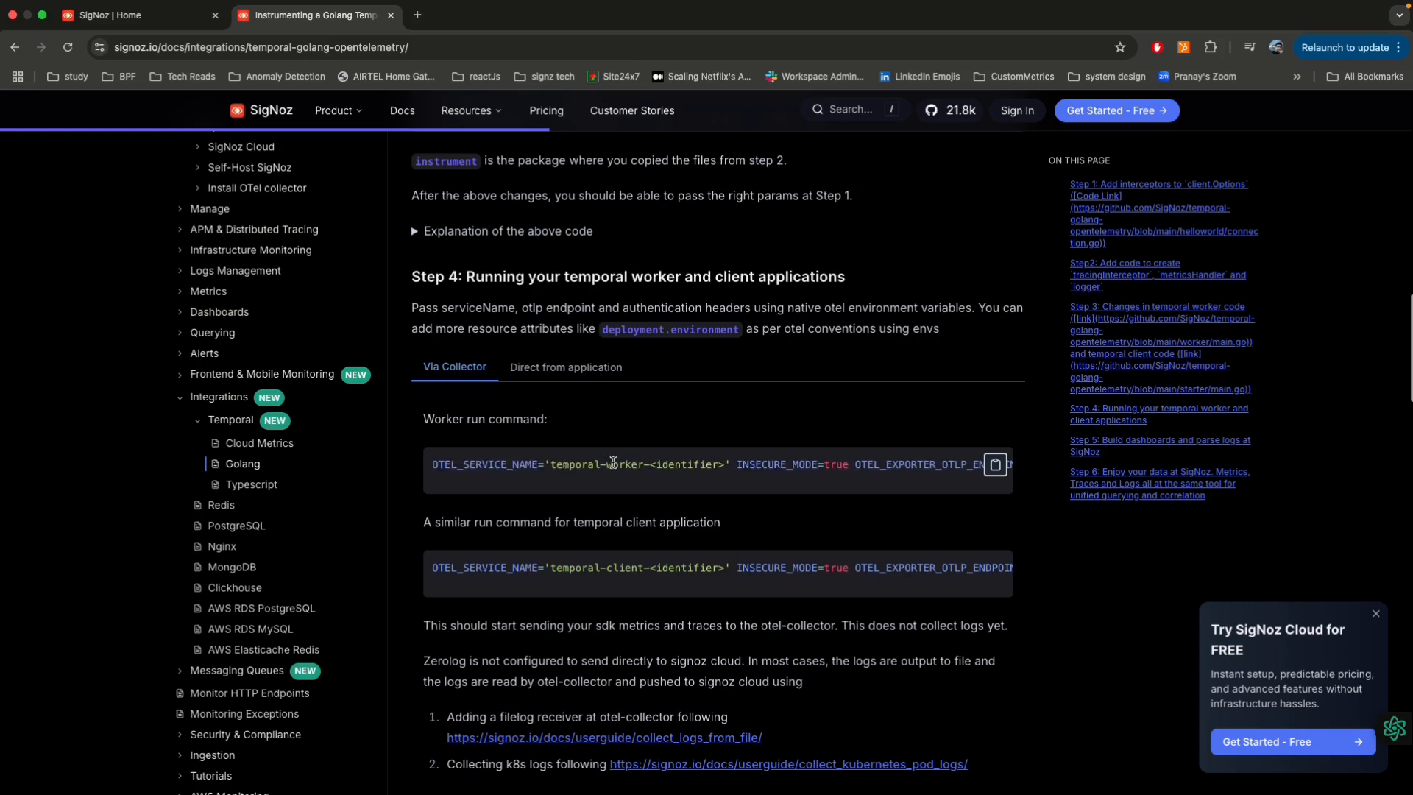
pyautogui.hscroll(5, 618, 464)
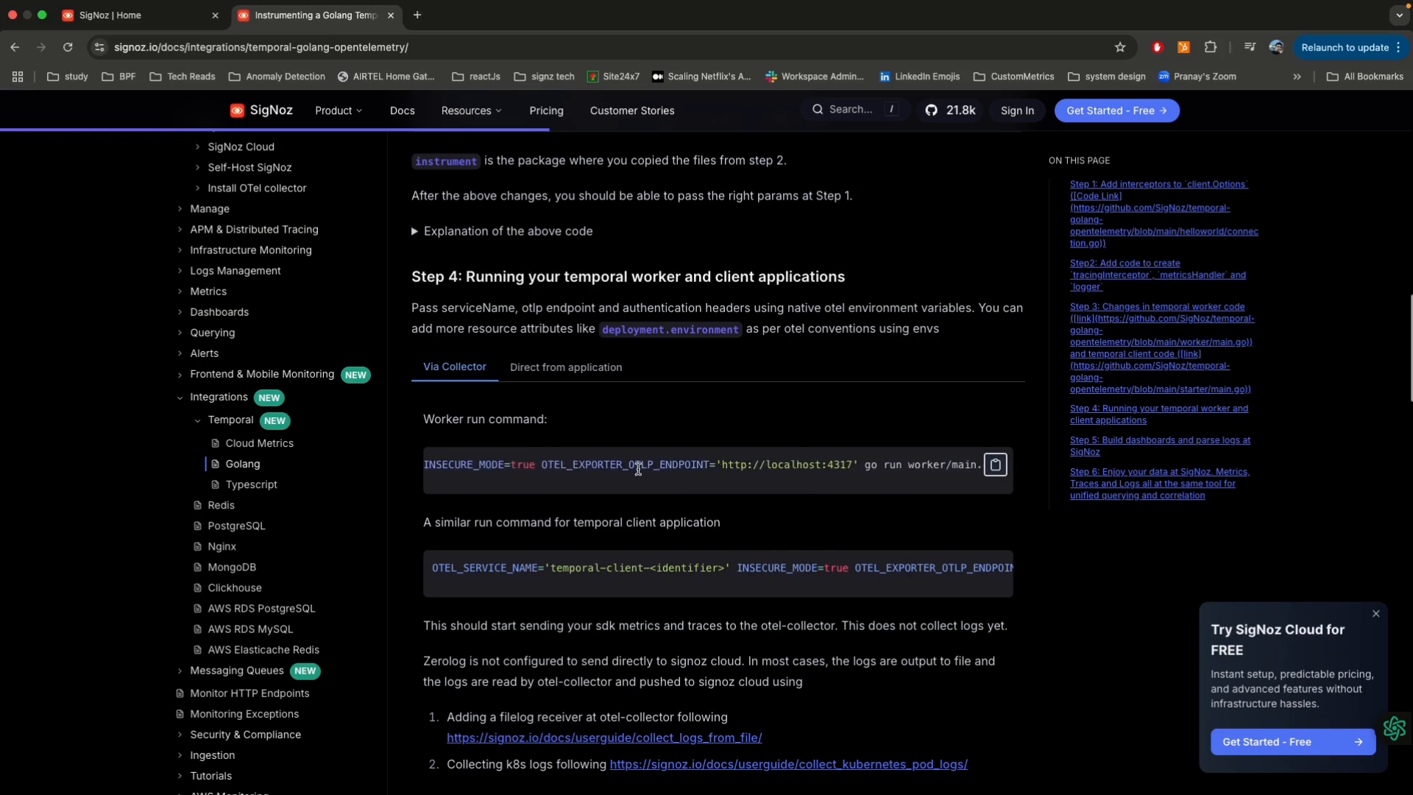
pyautogui.doubleClick(659, 467)
pyautogui.doubleClick(832, 464)
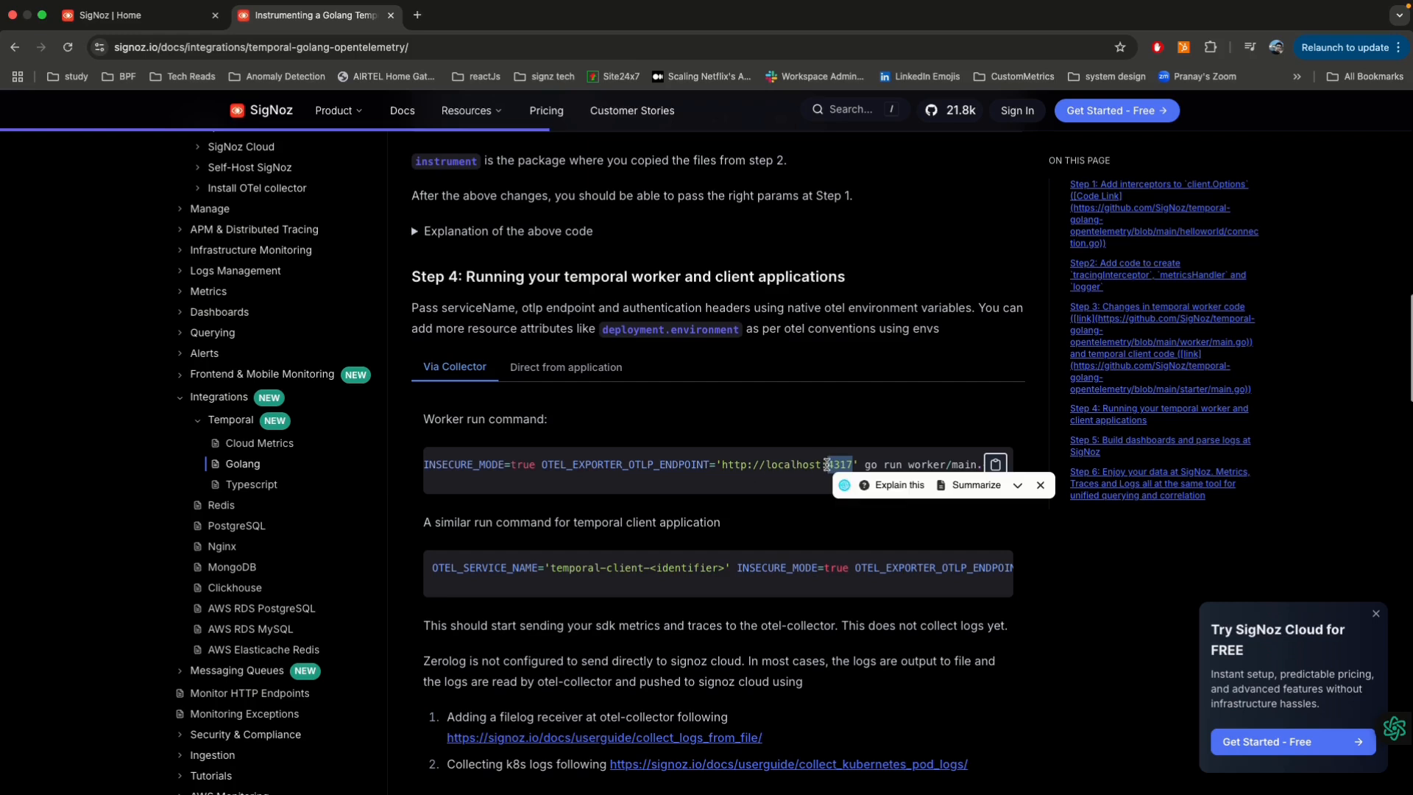
# Step: Show the direct-from-application run commands and examine the worker command's ingestion endpoint and header settings
pyautogui.click(569, 367)
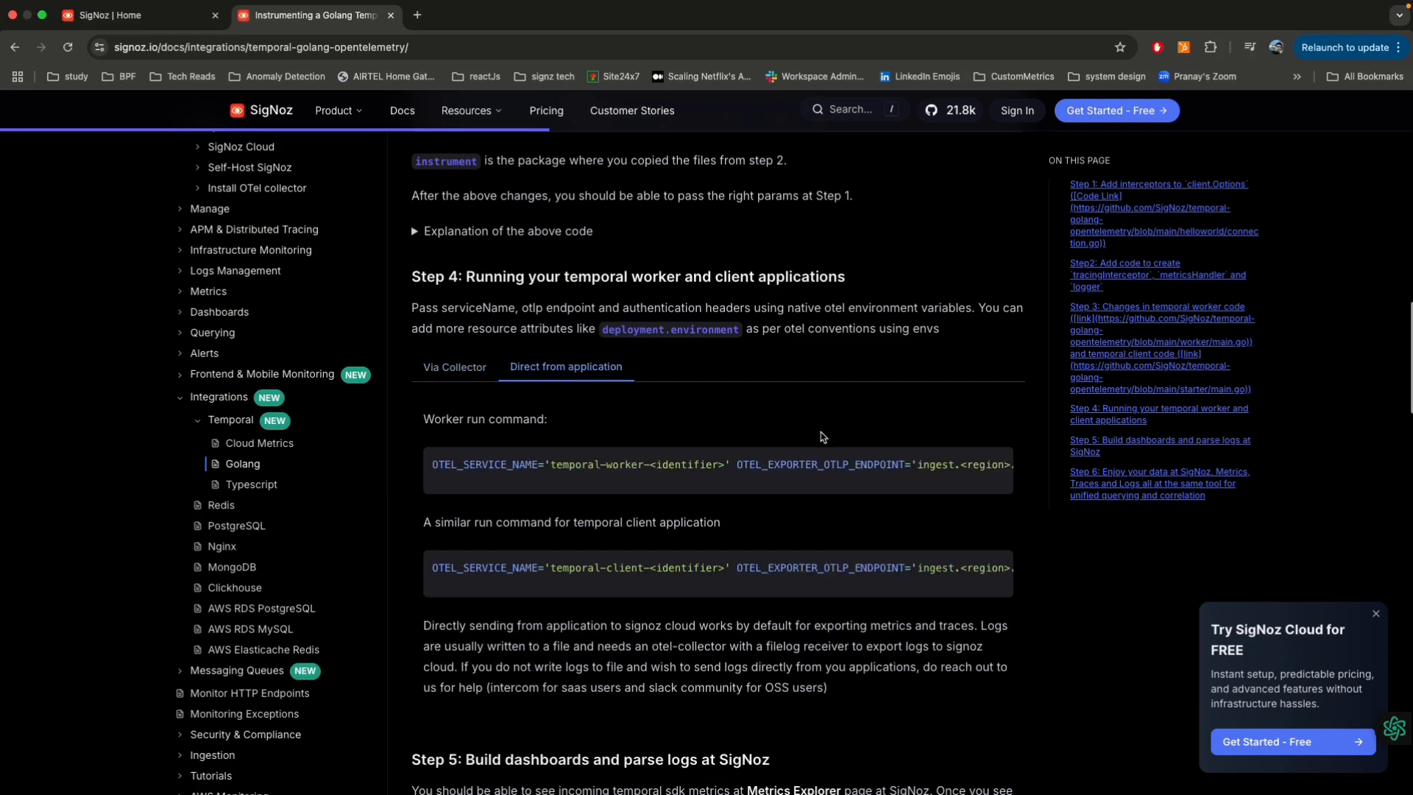
pyautogui.hscroll(5, 873, 462)
pyautogui.hscroll(1, 873, 462)
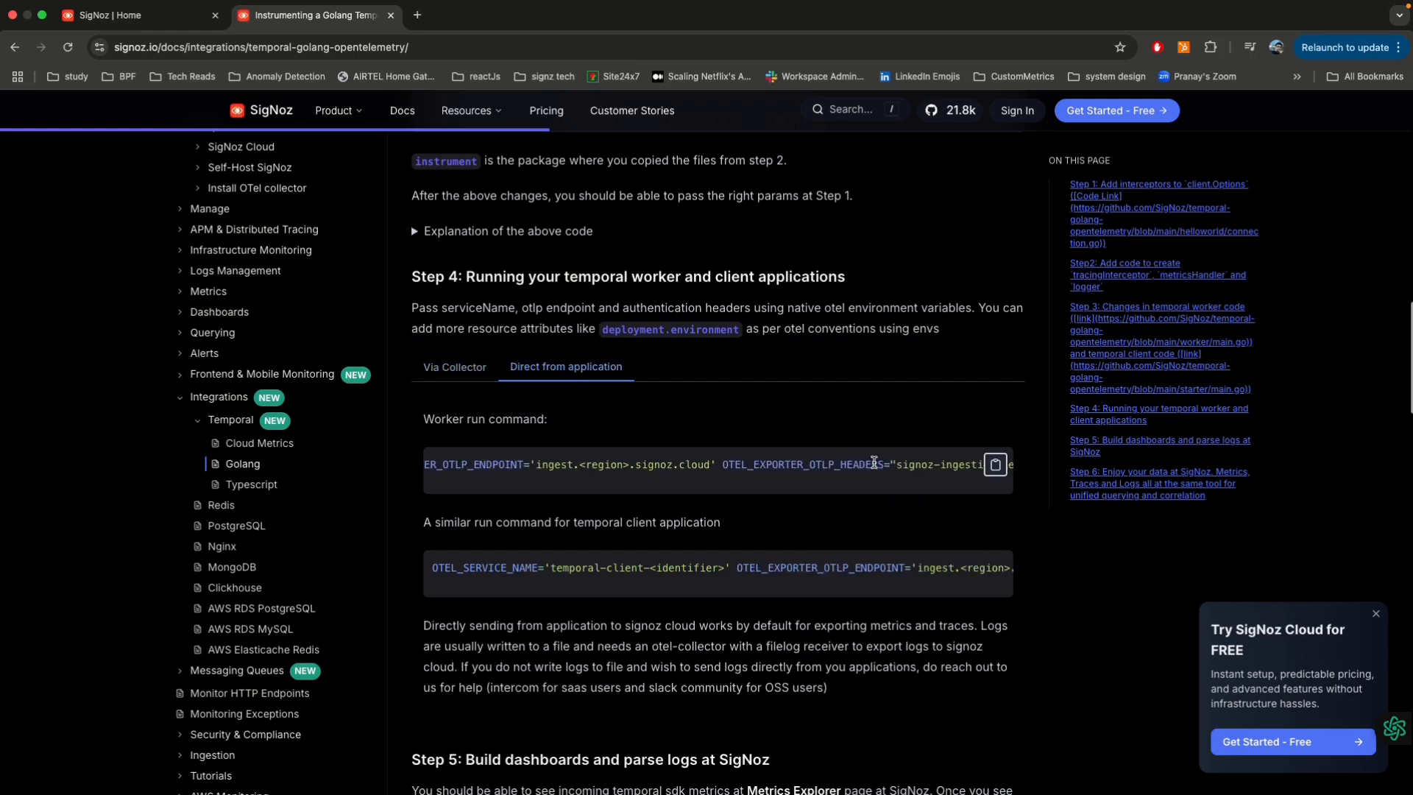
pyautogui.hscroll(5, 874, 462)
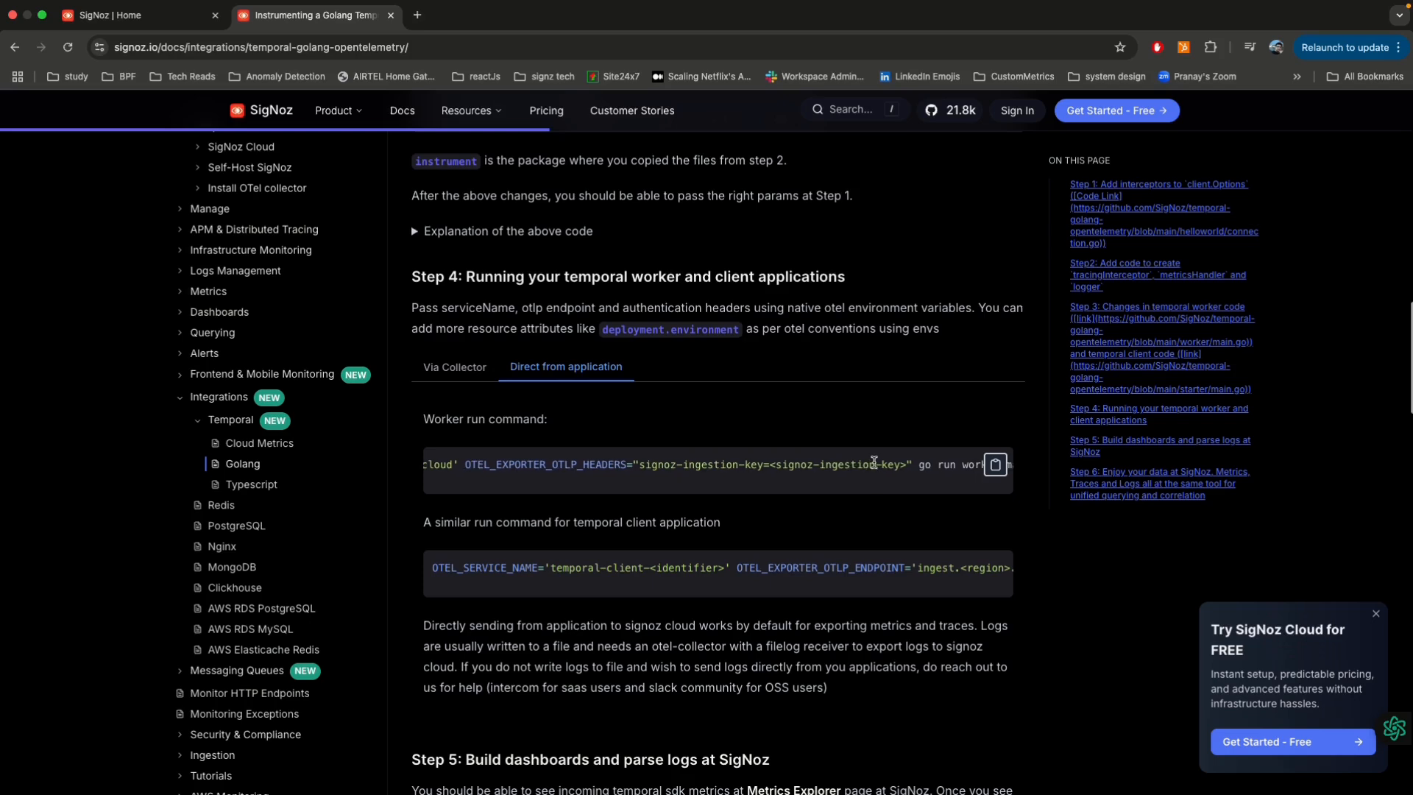
# Step: Review Step 5 on dashboards and log parsing, and the Step 6 sample screenshots of traces and logs
pyautogui.scroll(-1, 874, 461)
pyautogui.scroll(-4, 873, 461)
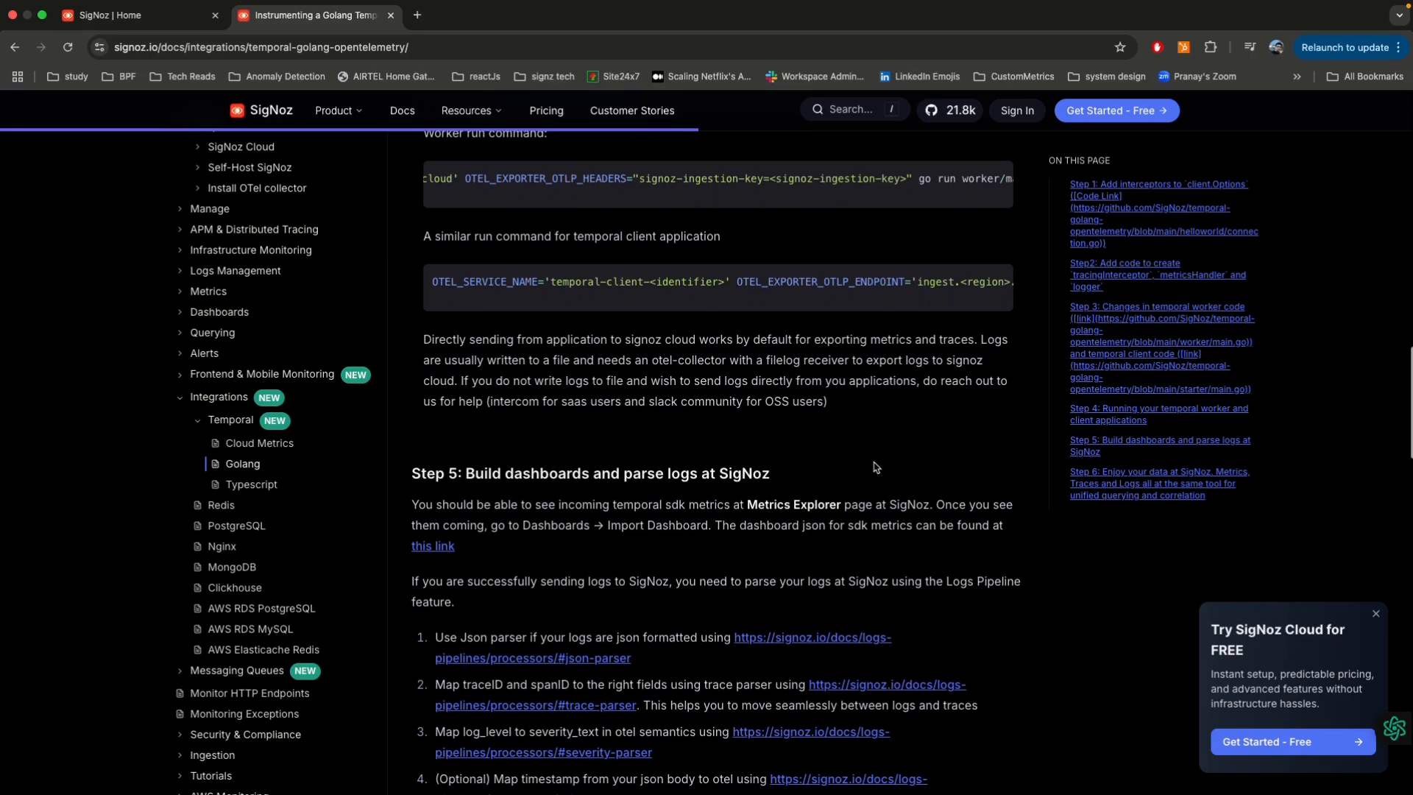
pyautogui.scroll(-2, 876, 467)
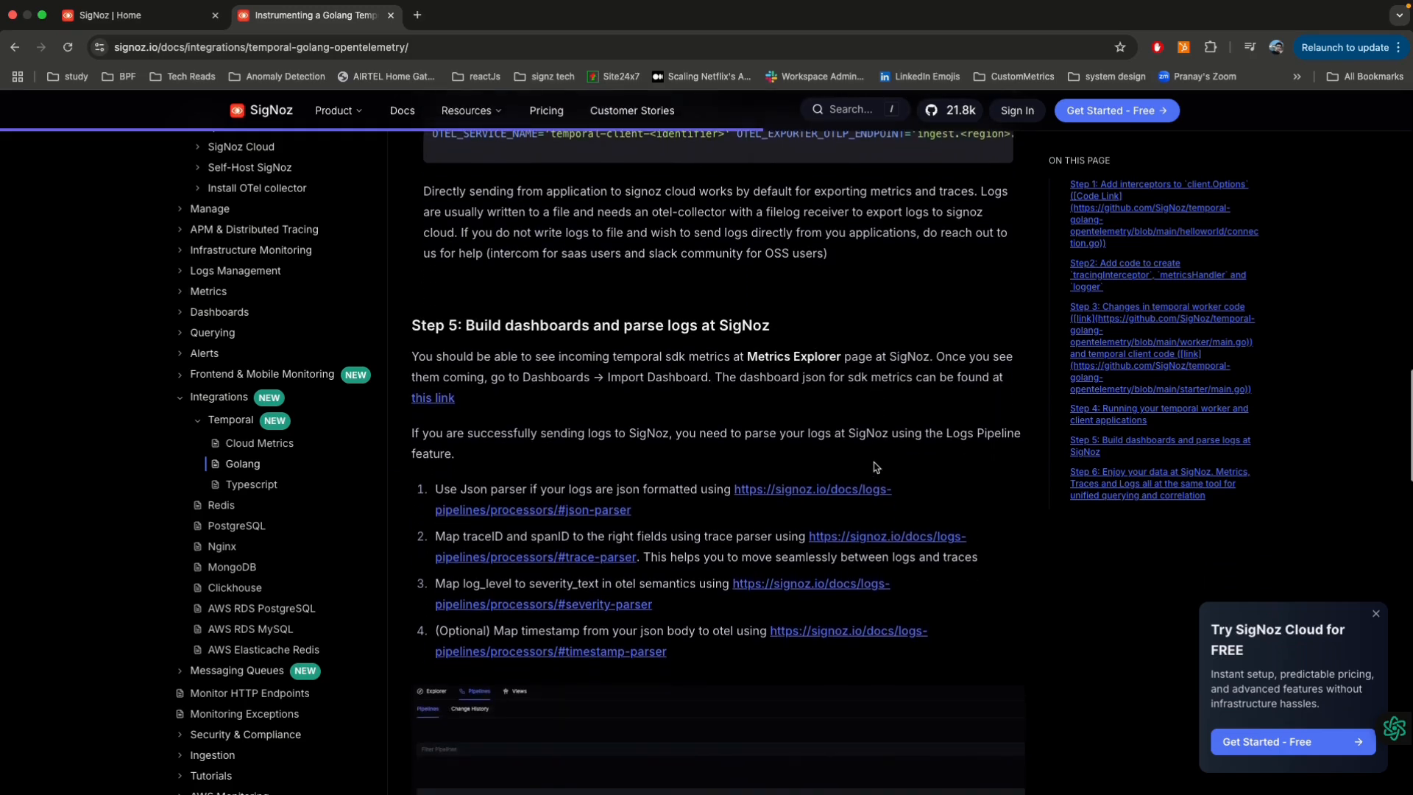
pyautogui.scroll(-2, 876, 467)
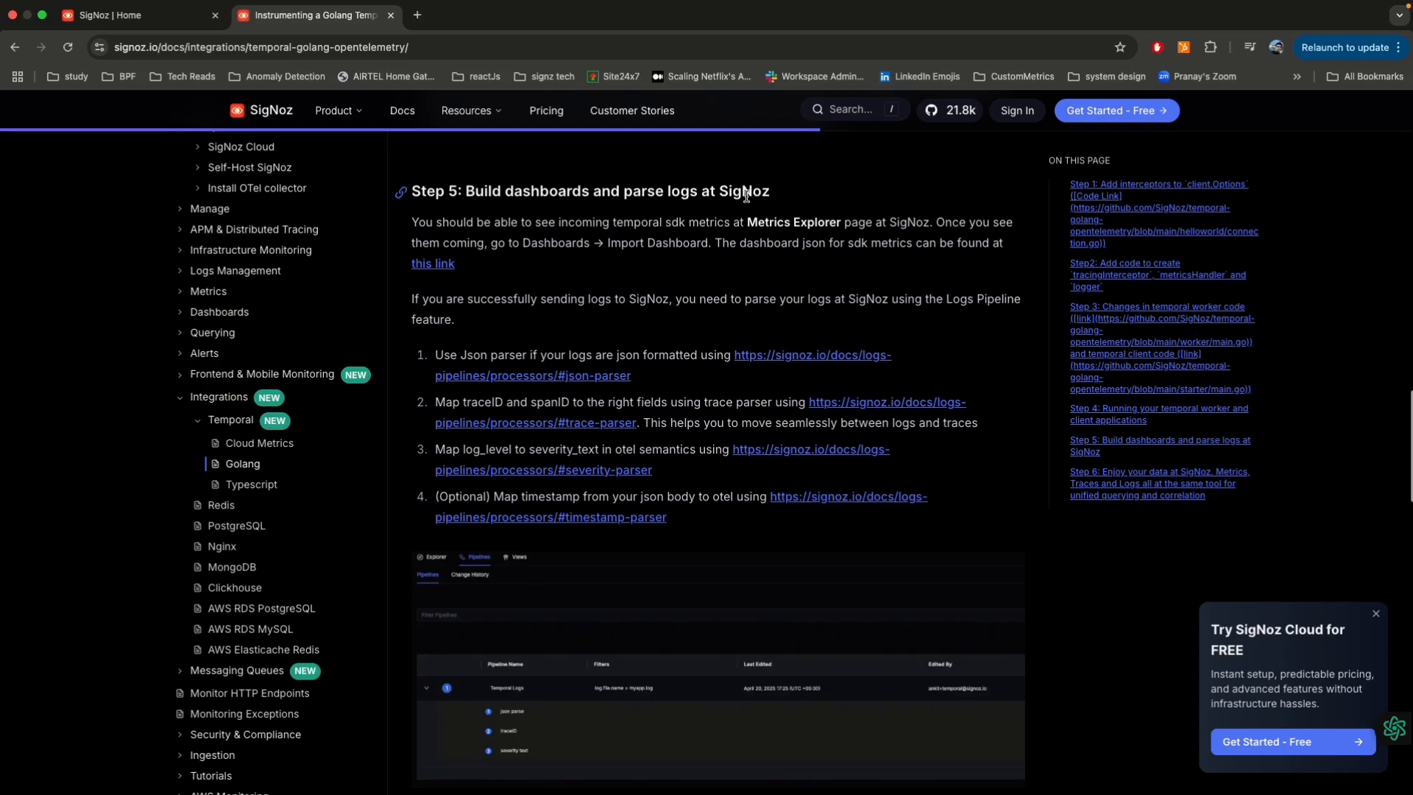
pyautogui.scroll(-3, 557, 375)
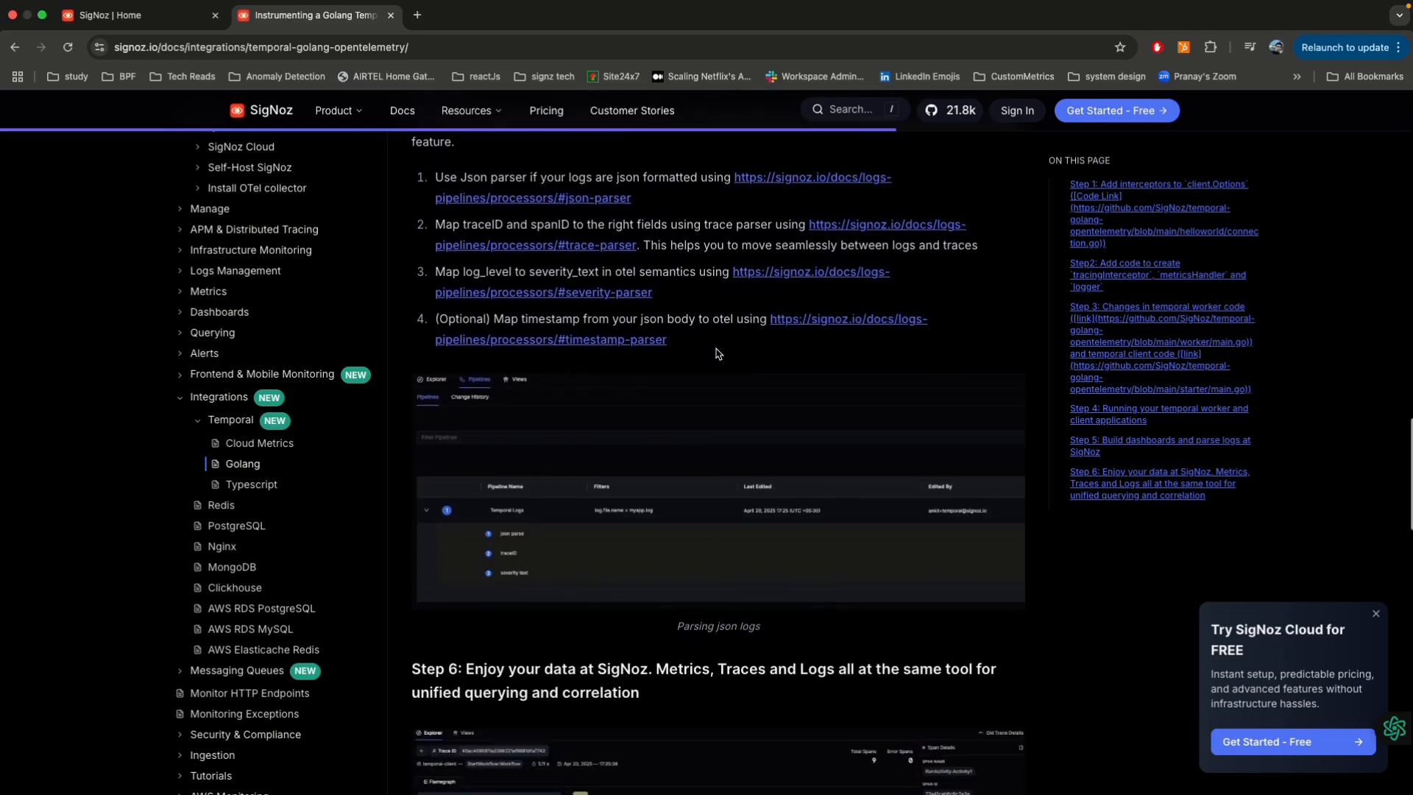
pyautogui.scroll(-1, 718, 353)
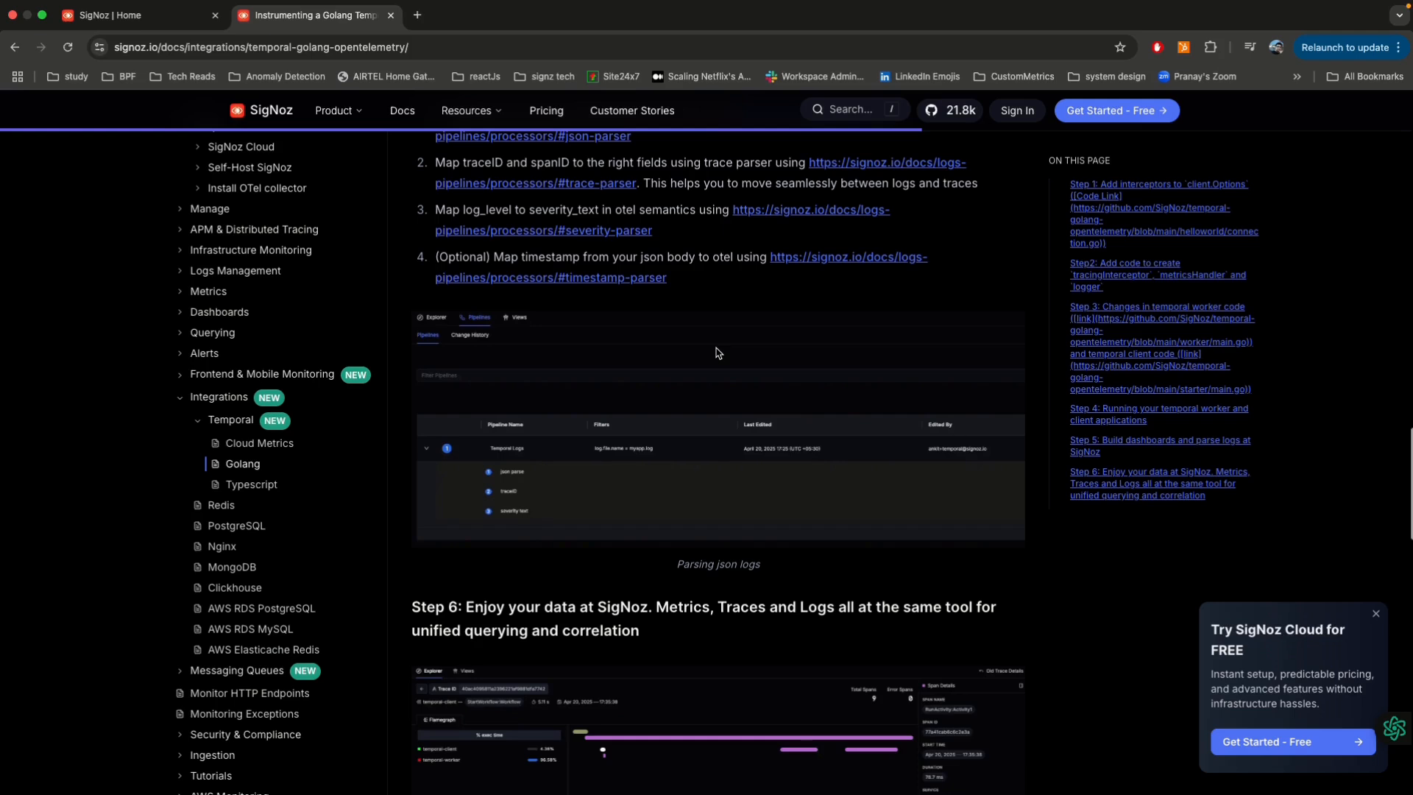
pyautogui.scroll(-5, 719, 354)
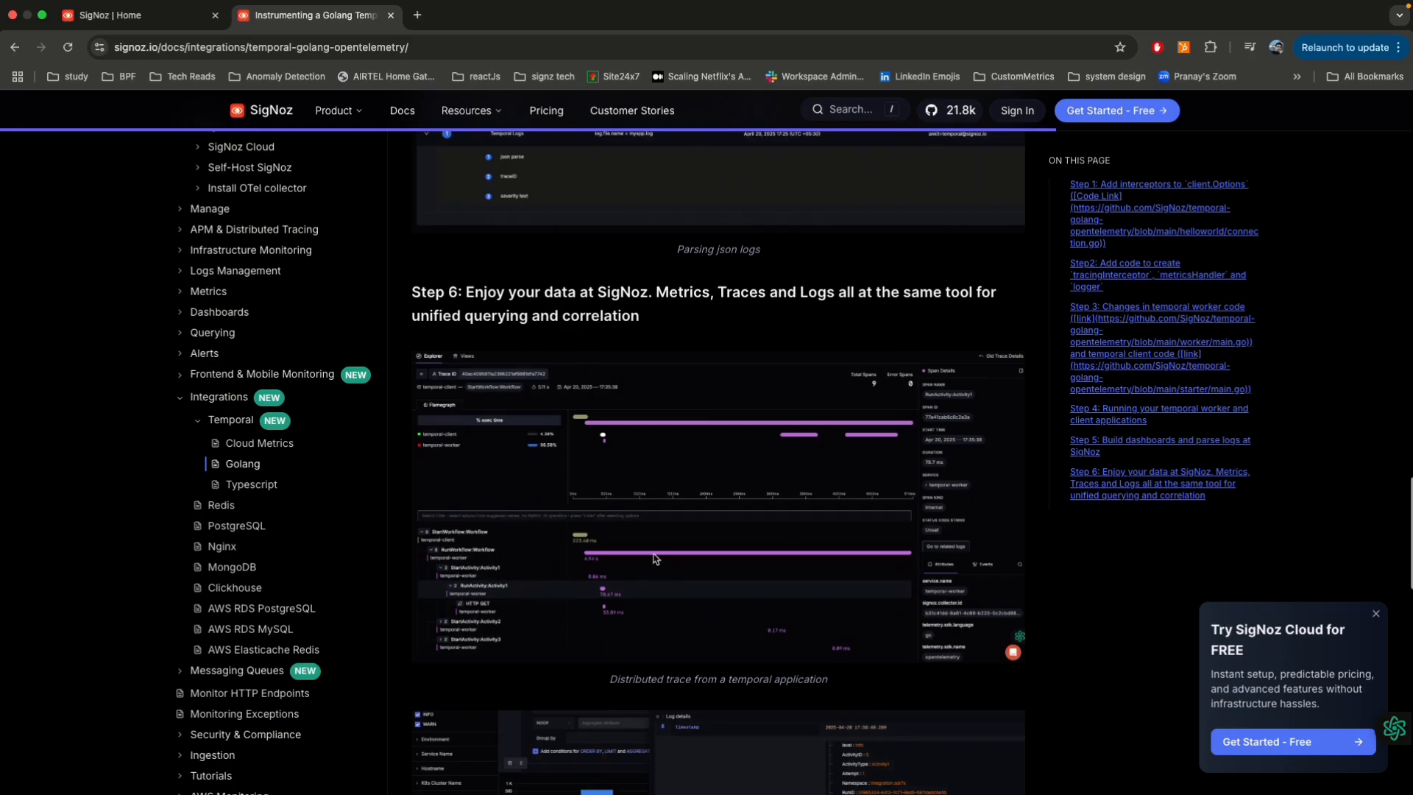
pyautogui.scroll(-4, 685, 563)
pyautogui.scroll(-1, 684, 557)
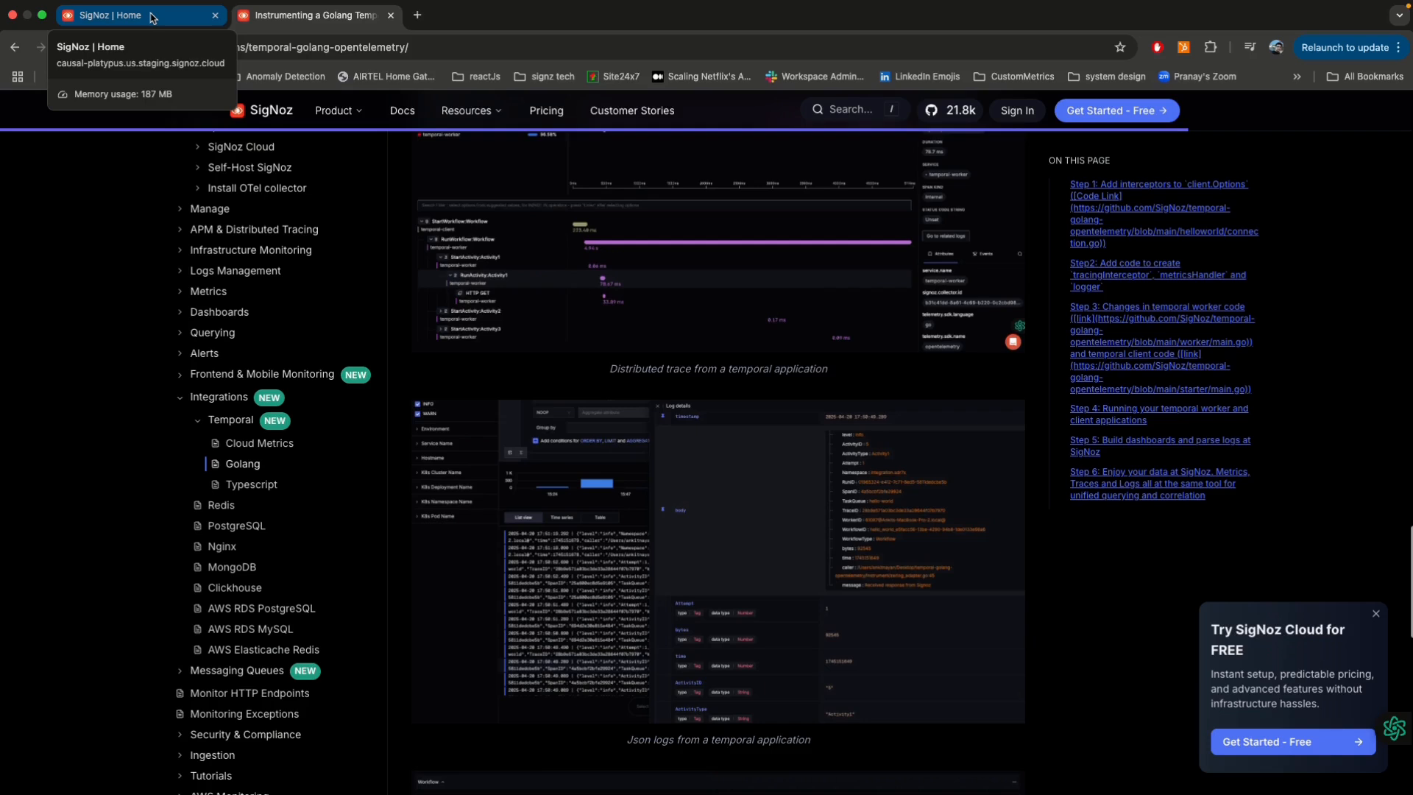
# Step: Switch to SigNoz and open the temporal-worker-2 service to review its latency, rate, Apdex and key operations
pyautogui.click(152, 18)
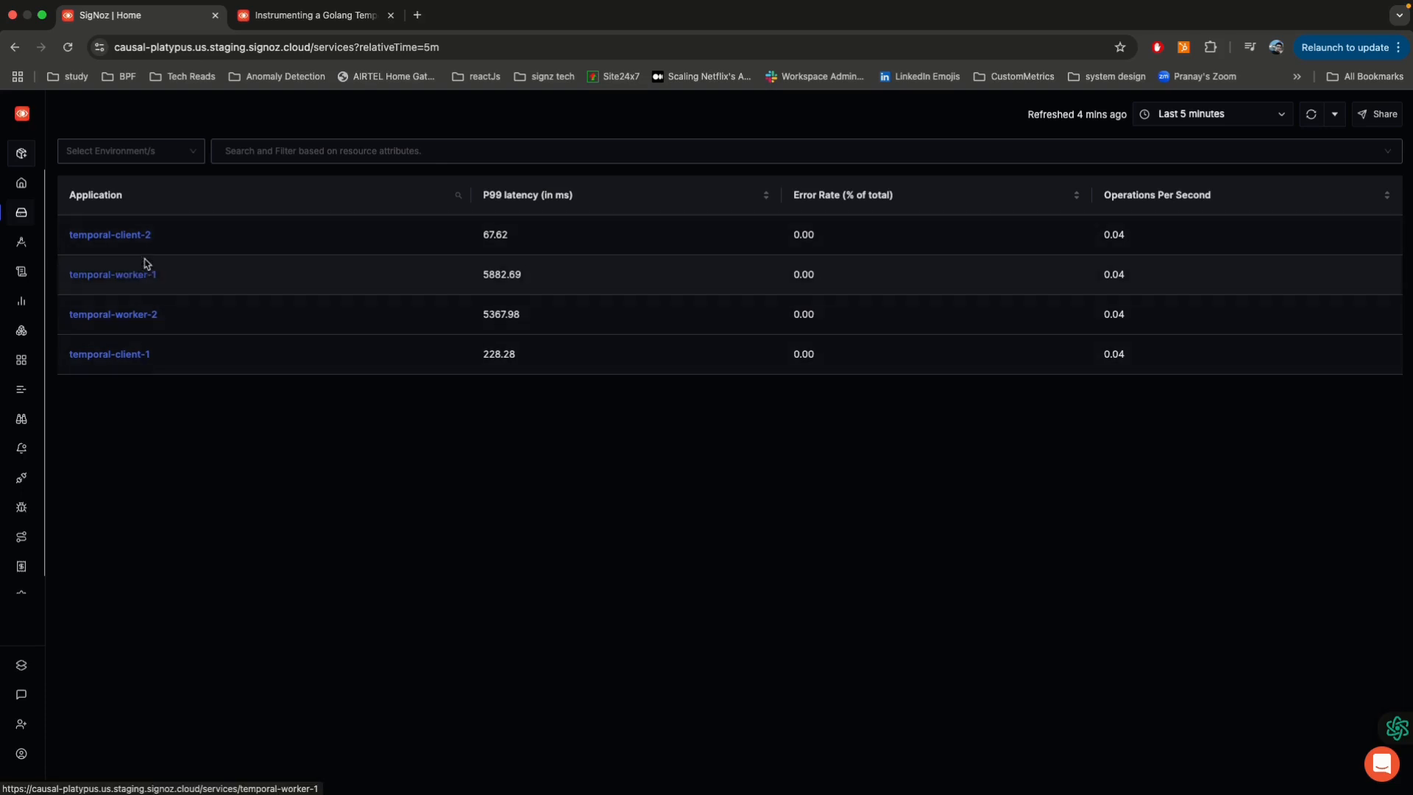
pyautogui.click(140, 315)
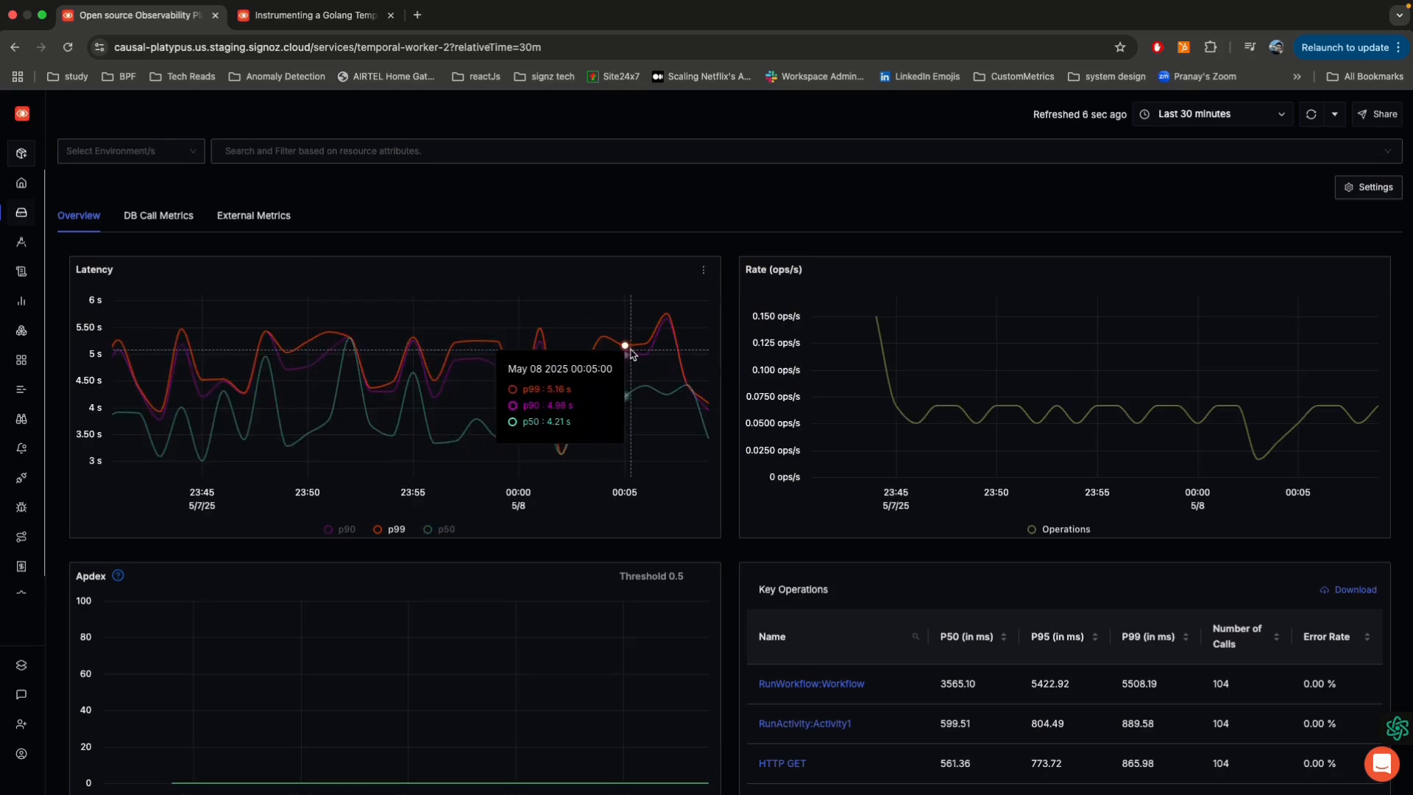
pyautogui.scroll(-3, 1059, 353)
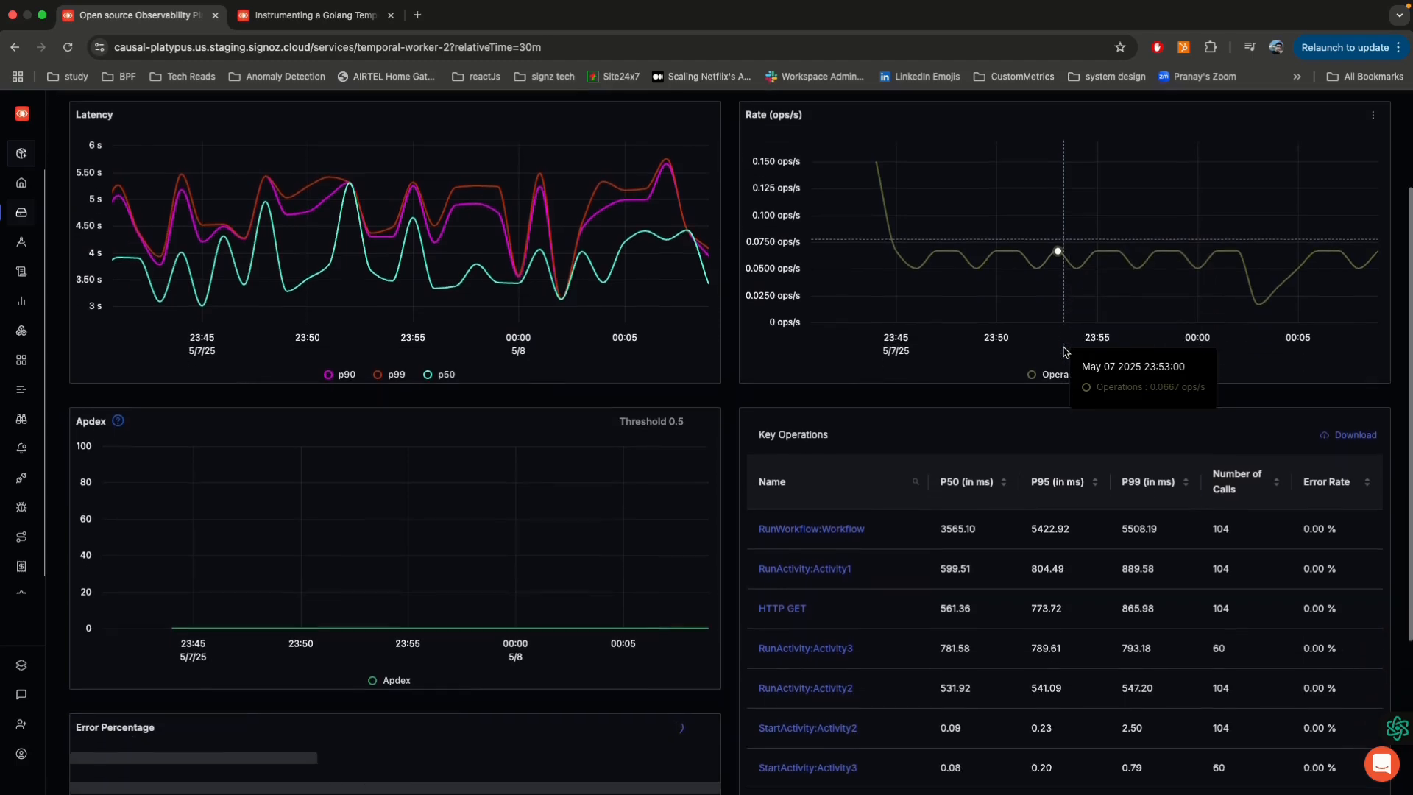
pyautogui.scroll(-2, 839, 398)
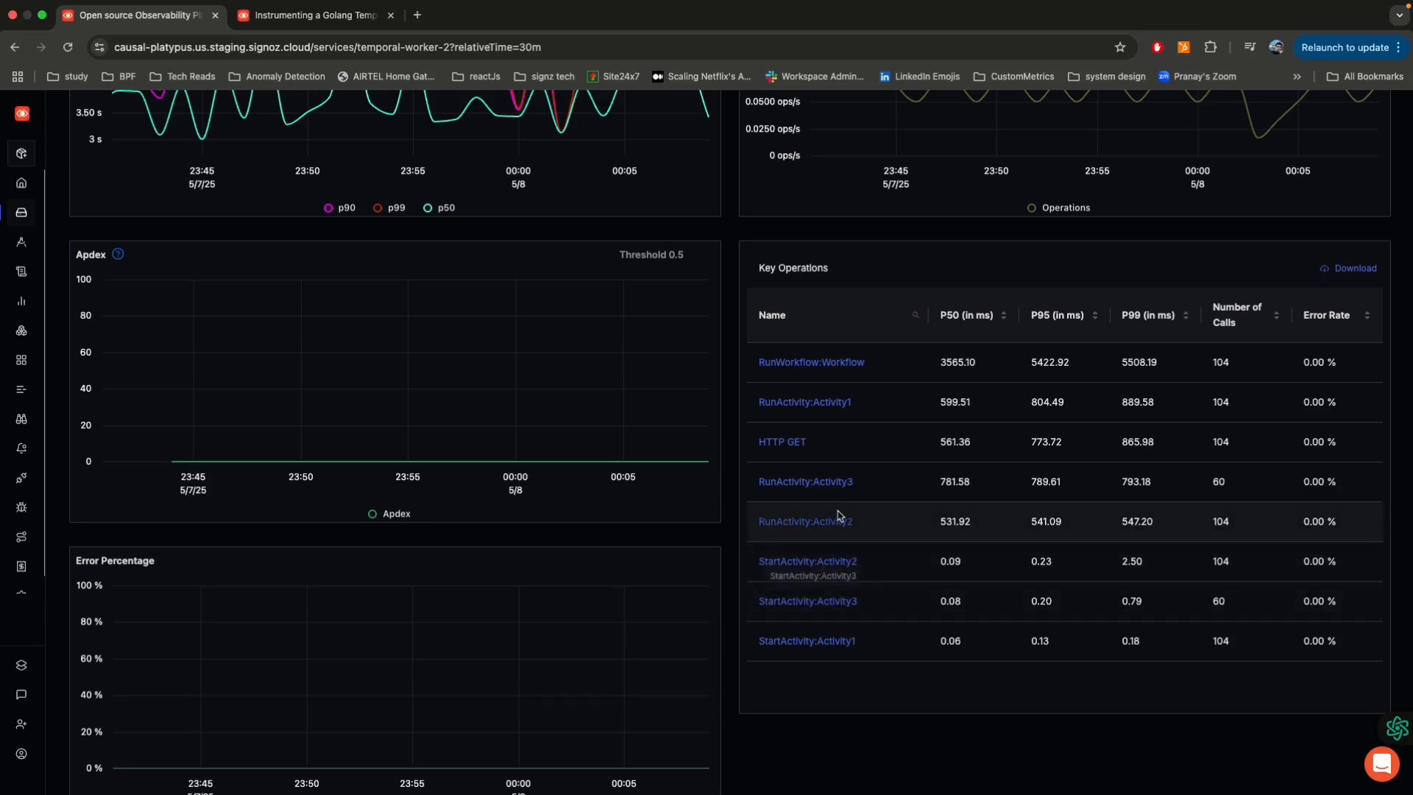
pyautogui.scroll(5, 836, 457)
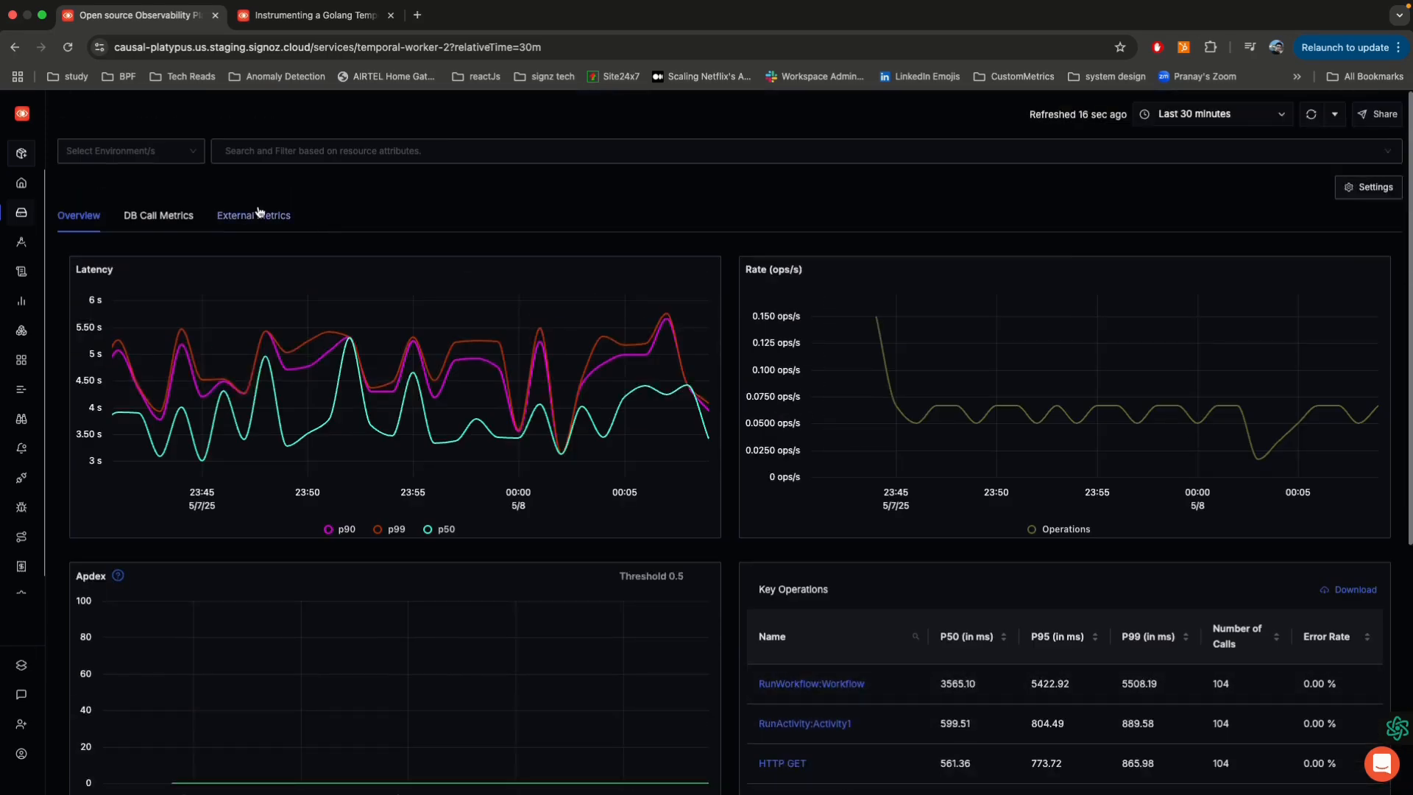
# Step: Review the DB call metrics and external call metrics of the temporal-worker-2 service
pyautogui.click(188, 218)
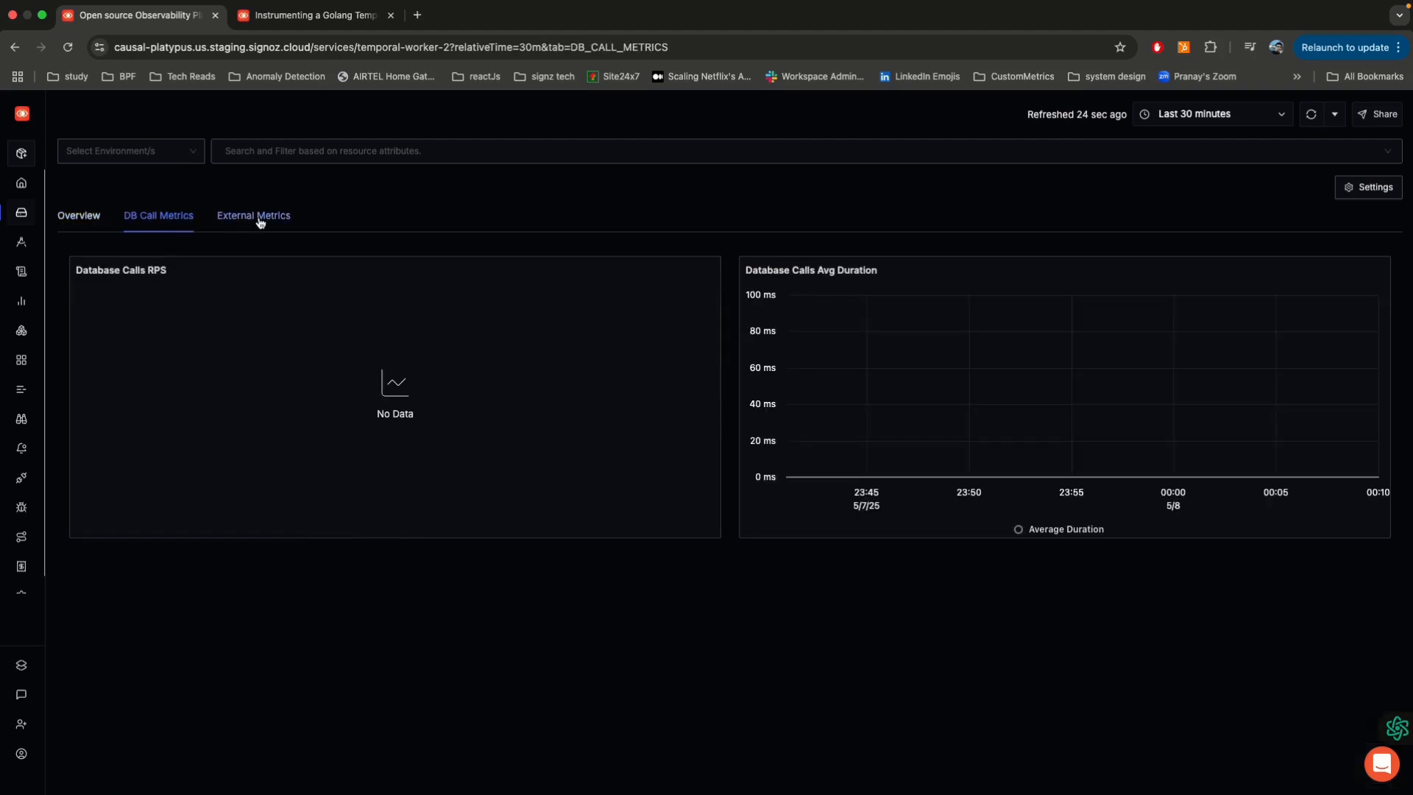
pyautogui.click(260, 219)
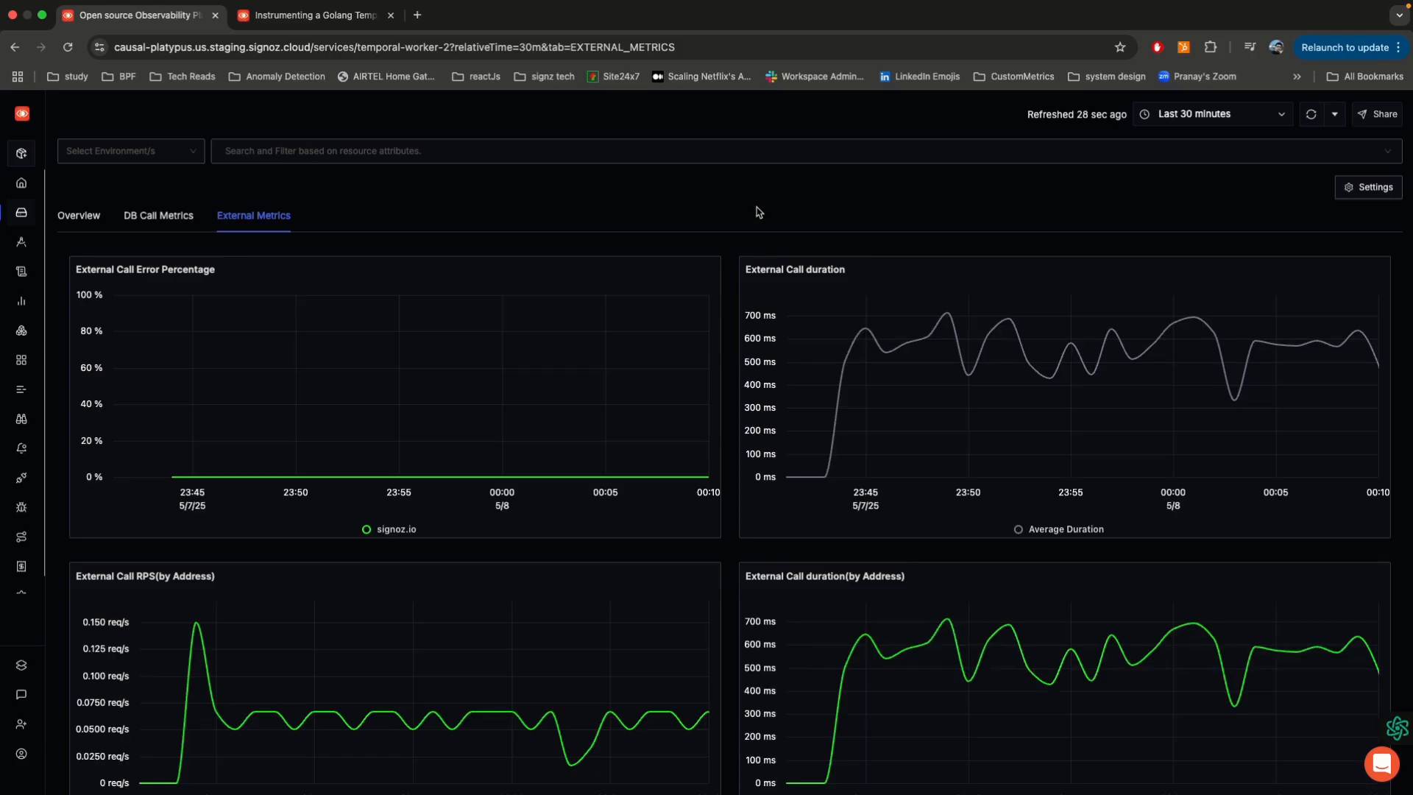
pyautogui.scroll(-1, 759, 212)
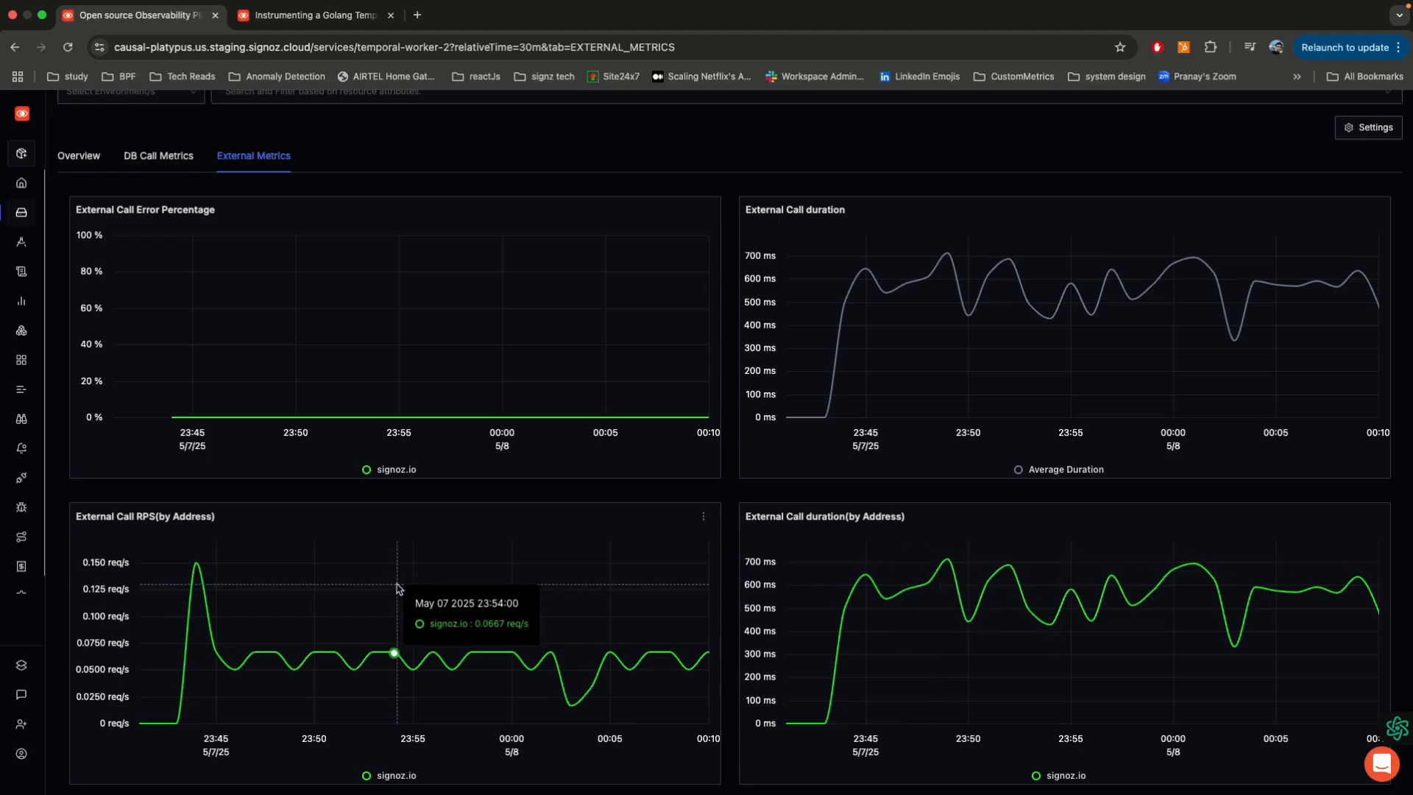
pyautogui.scroll(2, 396, 588)
# Step: From the service overview, open the traces for the RunWorkflow:Workflow key operation and view the most recent trace
pyautogui.click(79, 215)
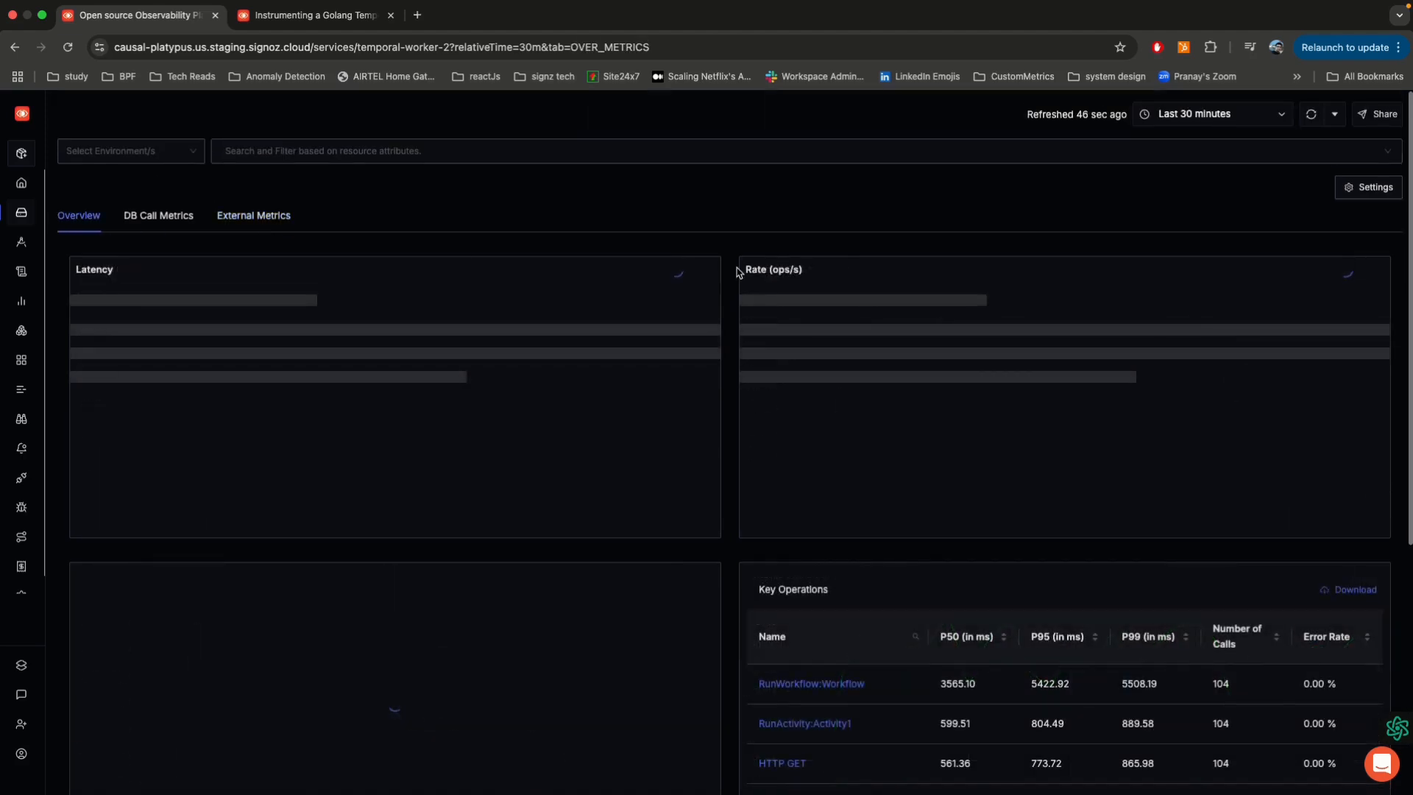
pyautogui.scroll(-5, 738, 273)
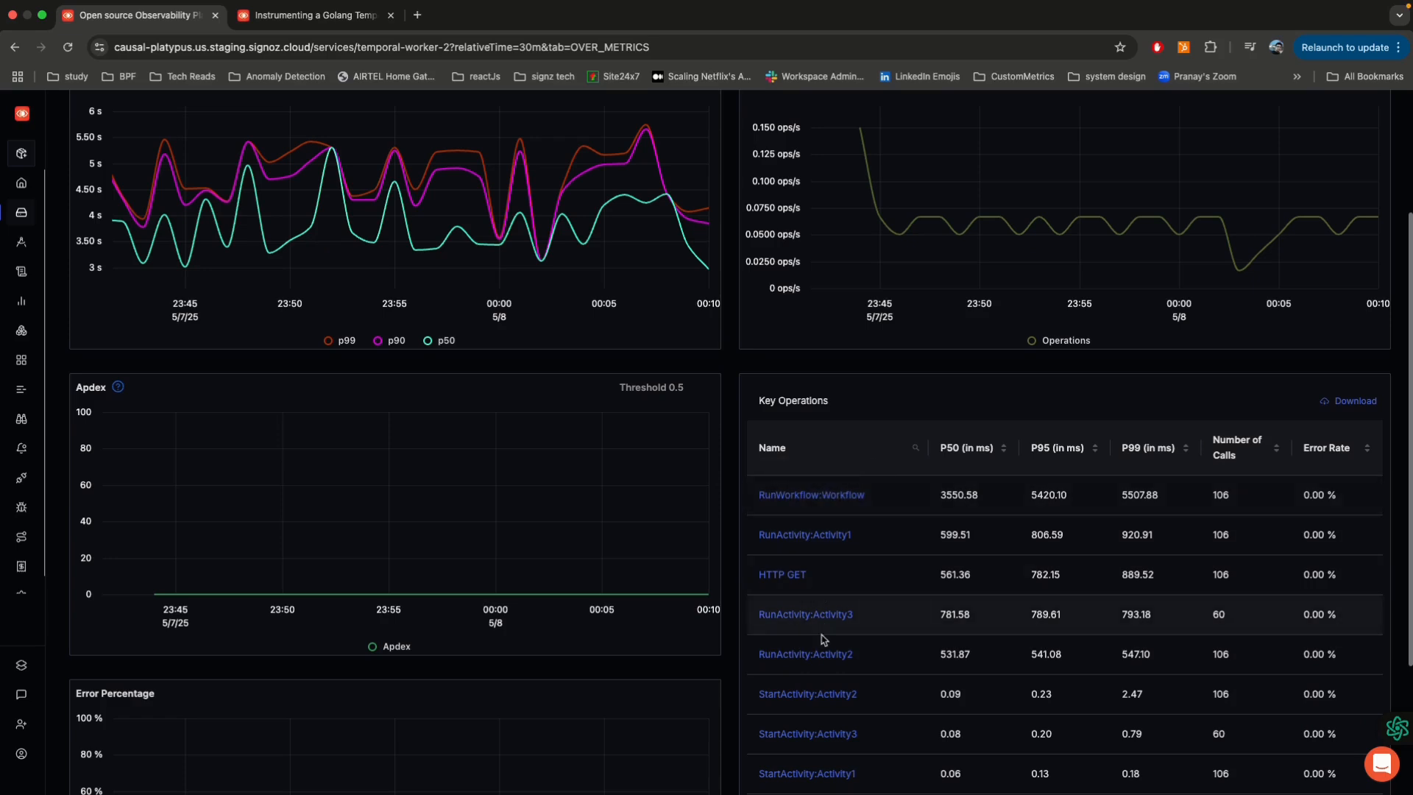
pyautogui.click(825, 493)
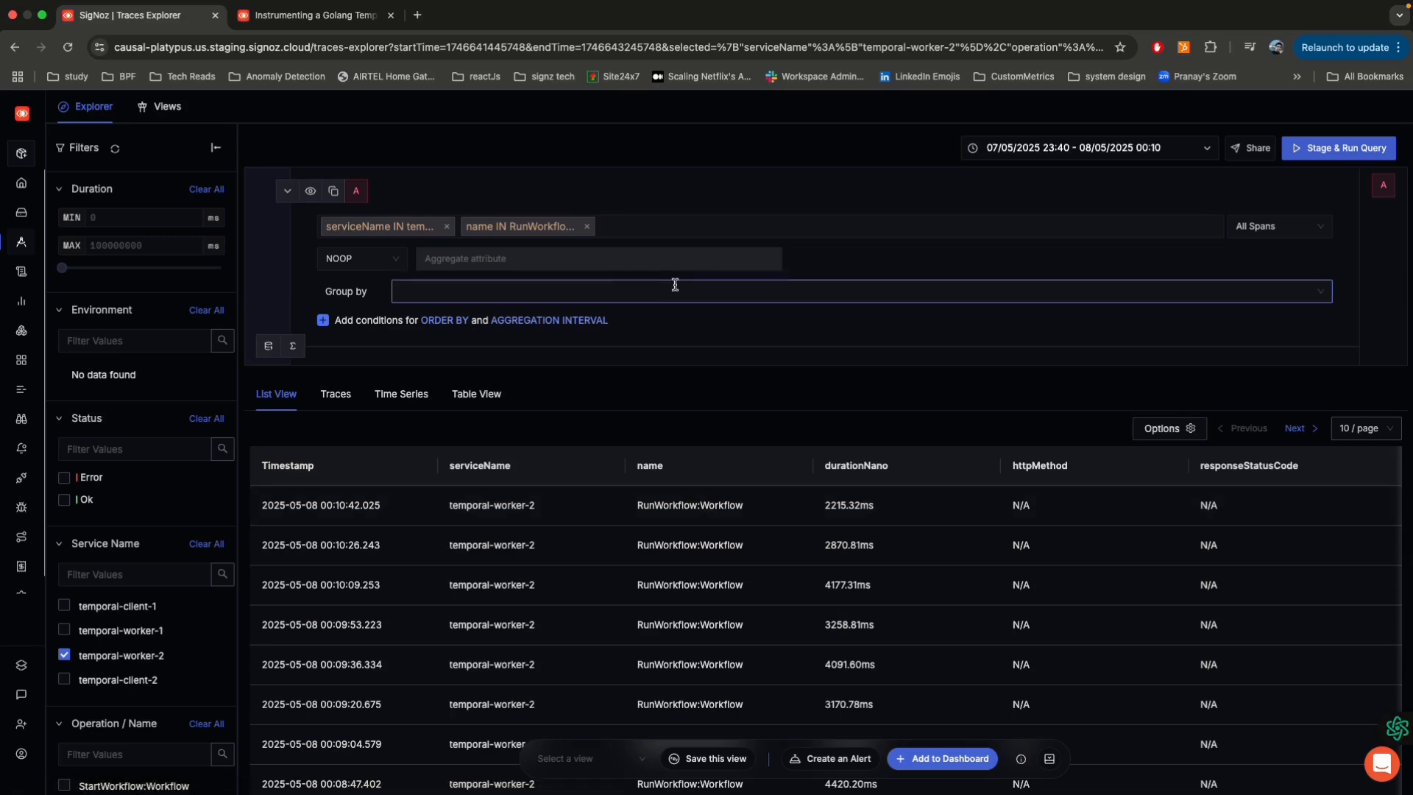
pyautogui.click(691, 508)
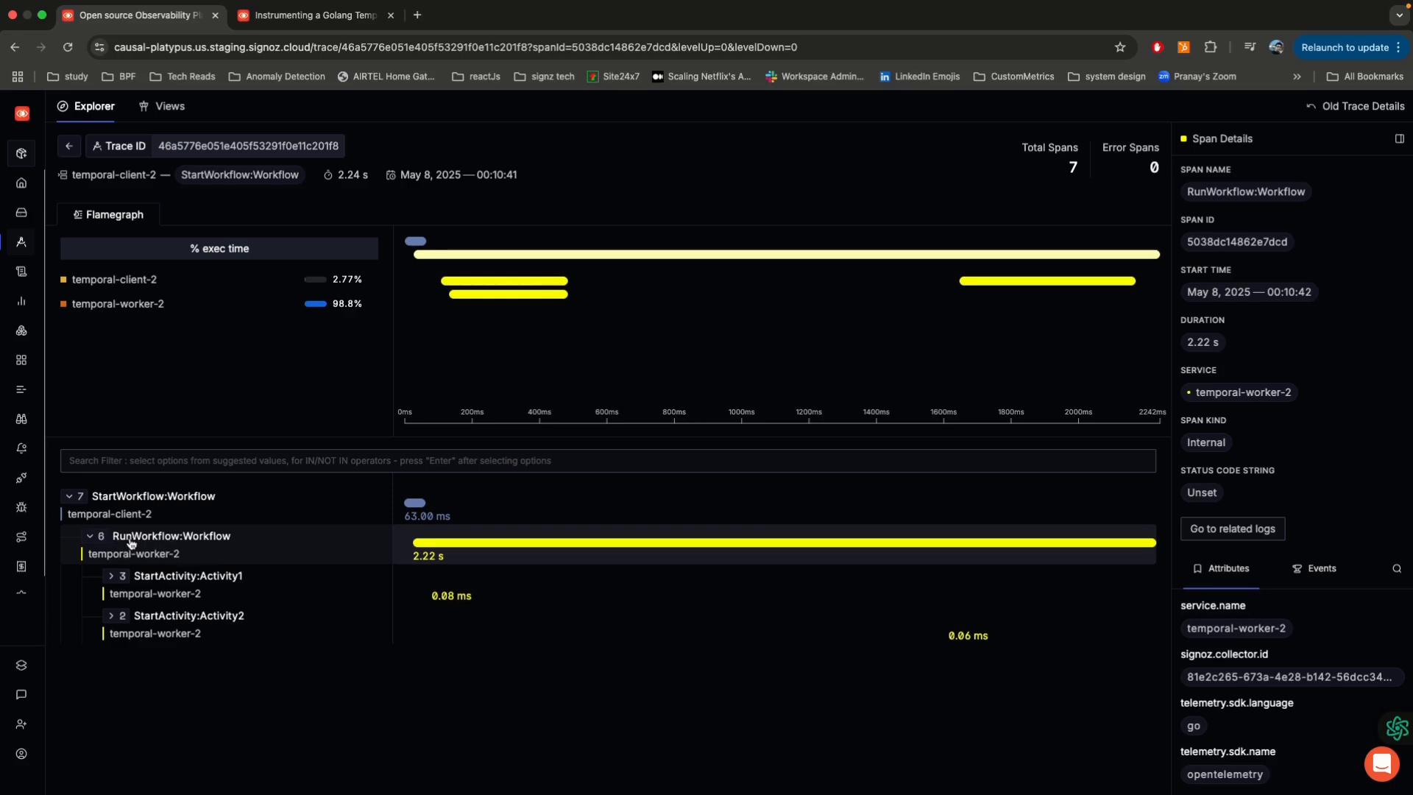
# Step: Expand the StartActivity:Activity1 and StartActivity:Activity2 spans and examine the attributes of the RunActivity:Activity1 span
pyautogui.click(112, 581)
pyautogui.click(111, 577)
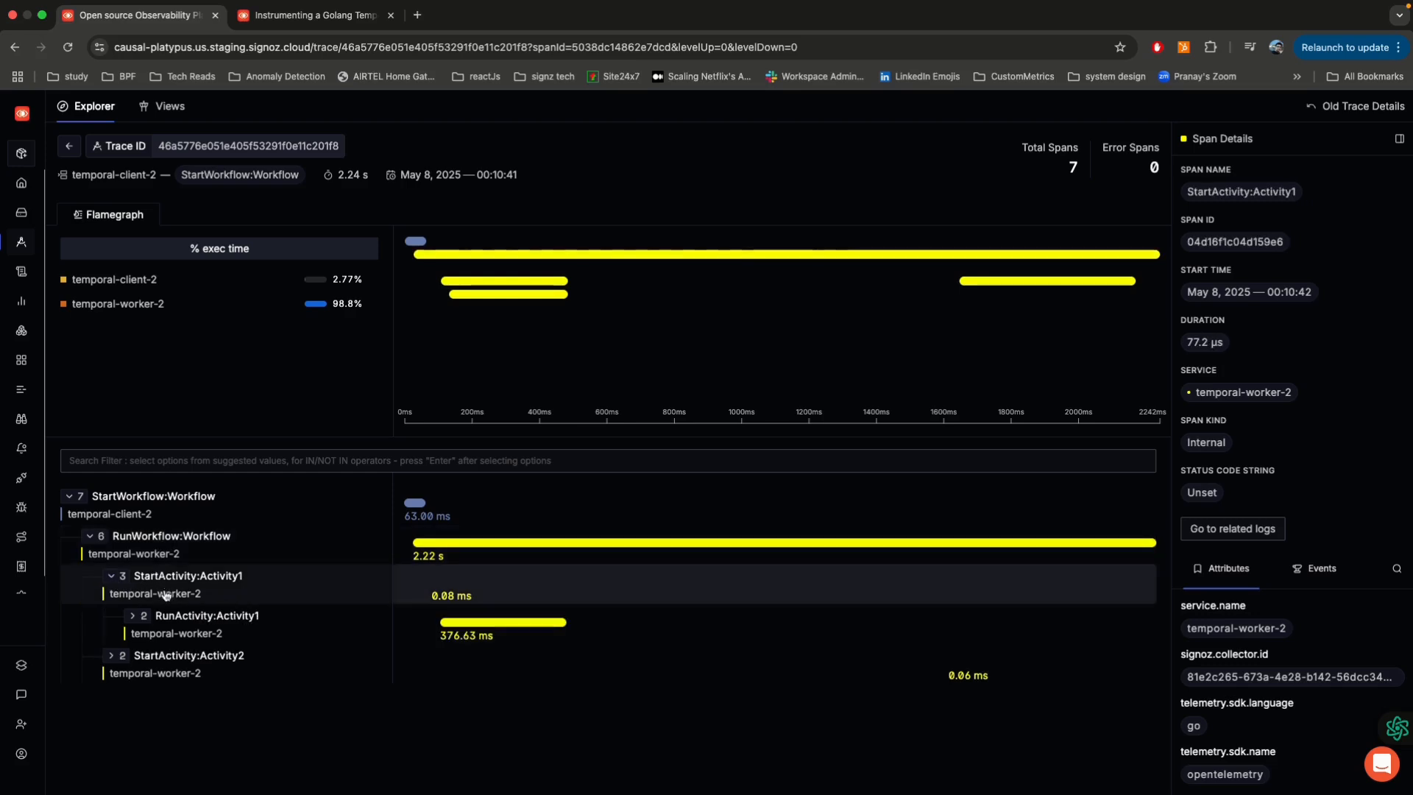
pyautogui.click(109, 659)
pyautogui.click(111, 659)
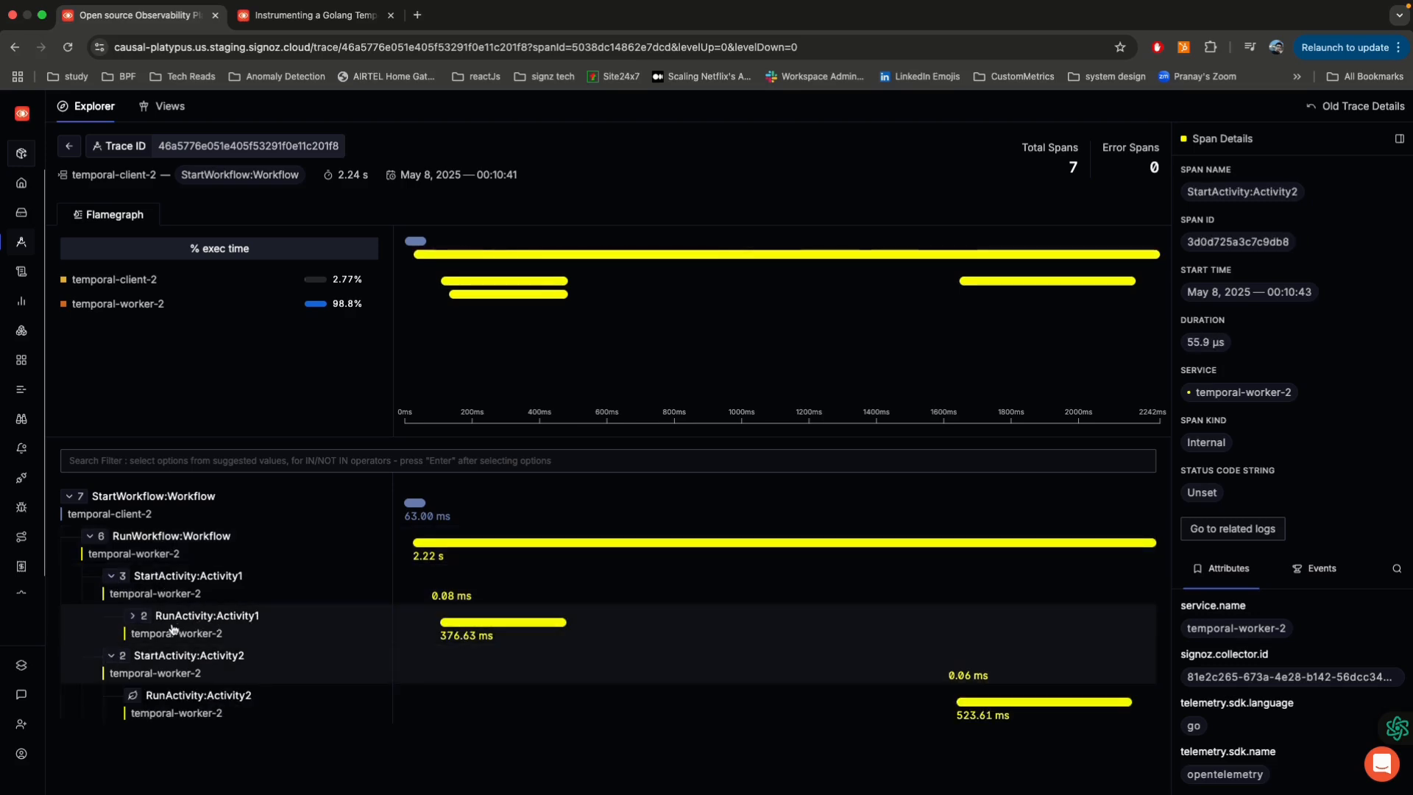
pyautogui.click(368, 627)
pyautogui.scroll(-8, 1278, 646)
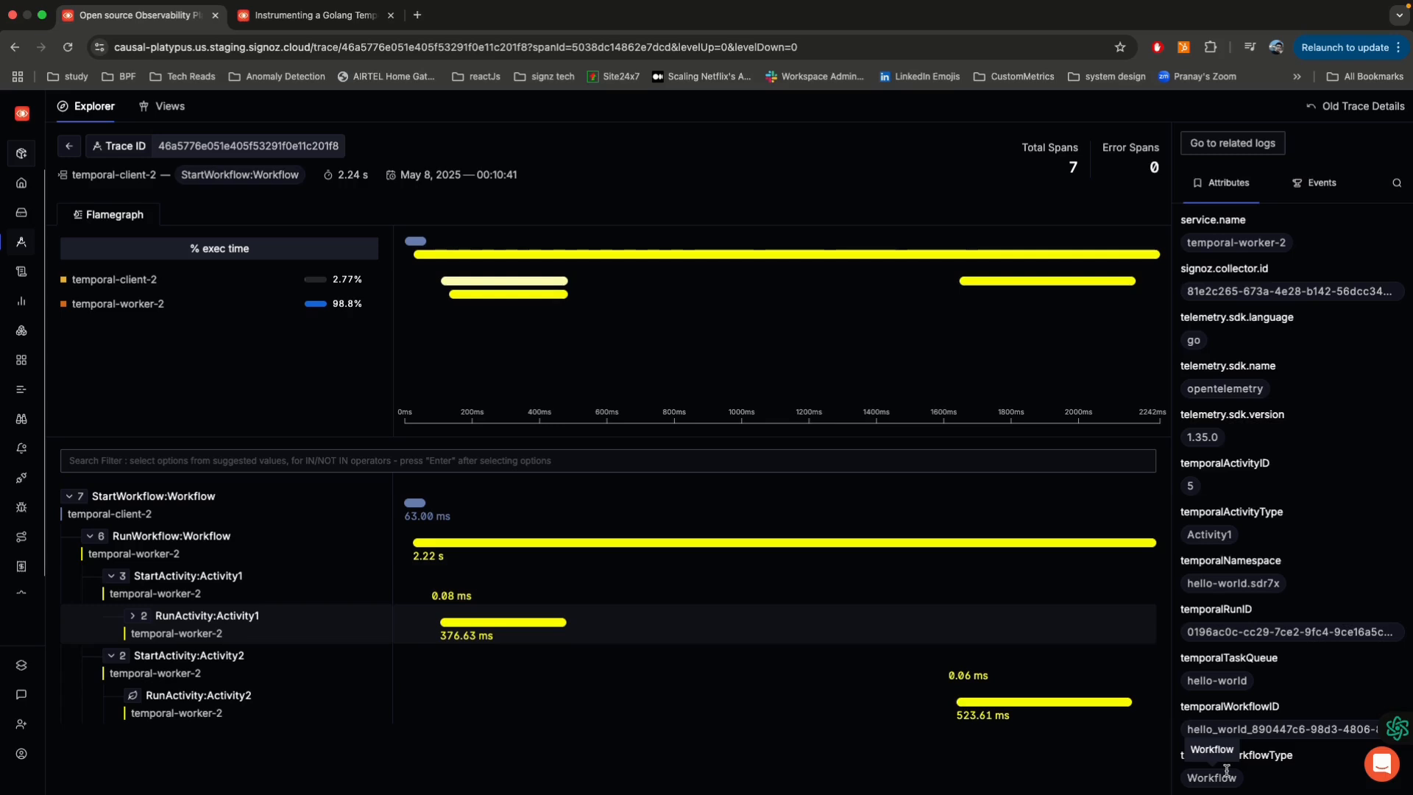
# Step: Open the Traces explorer and start a search filter on the temporalWorkflowID attribute
pyautogui.click(43, 243)
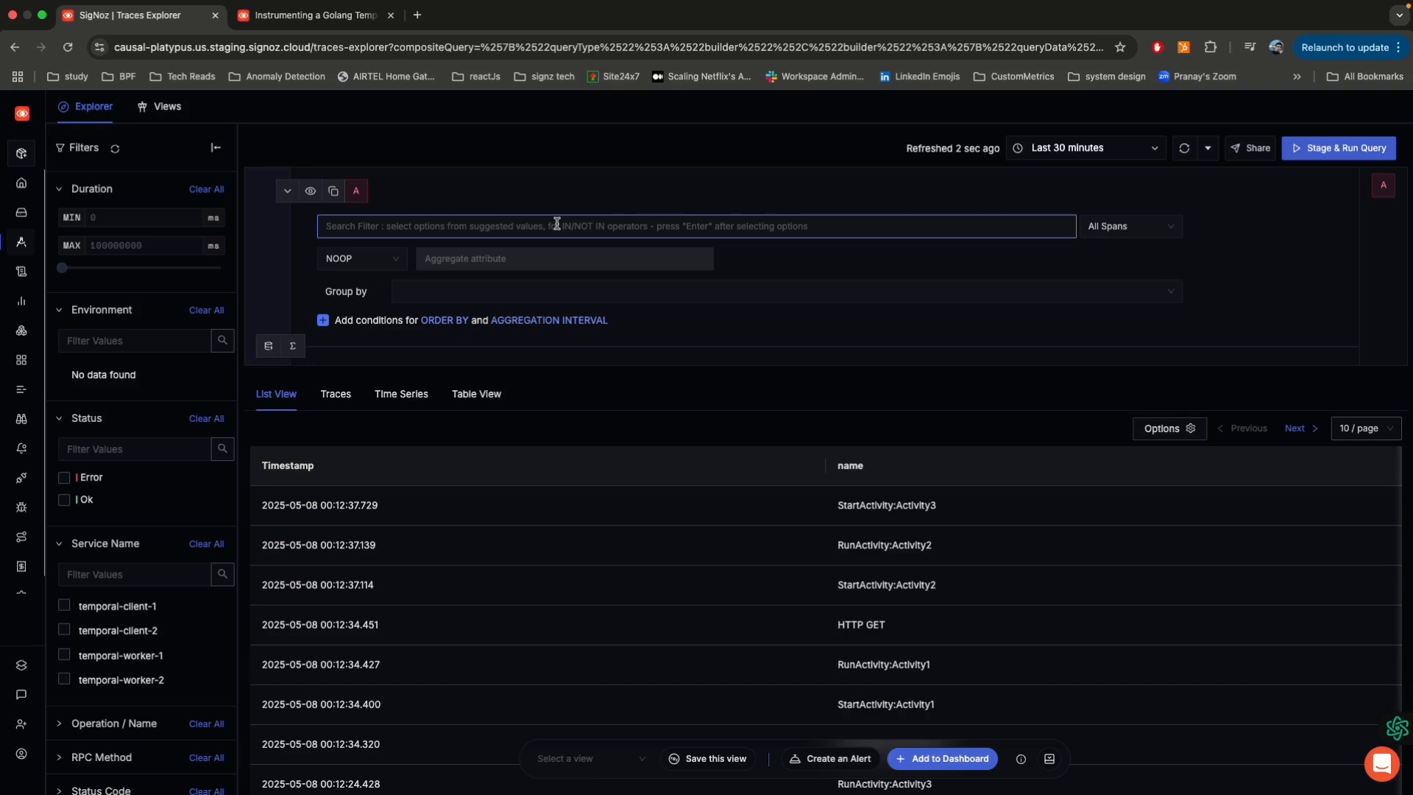
pyautogui.click(557, 223)
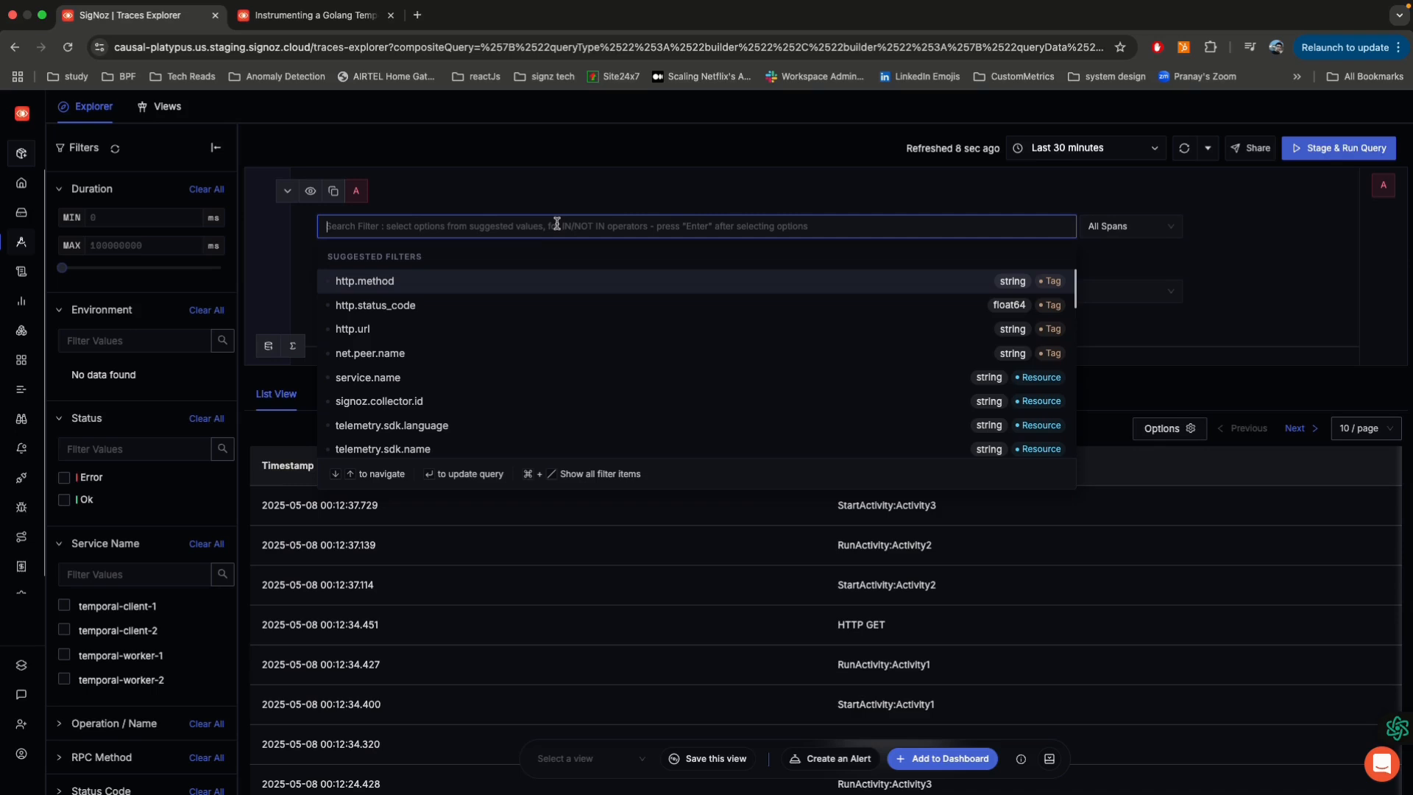
pyautogui.click(621, 194)
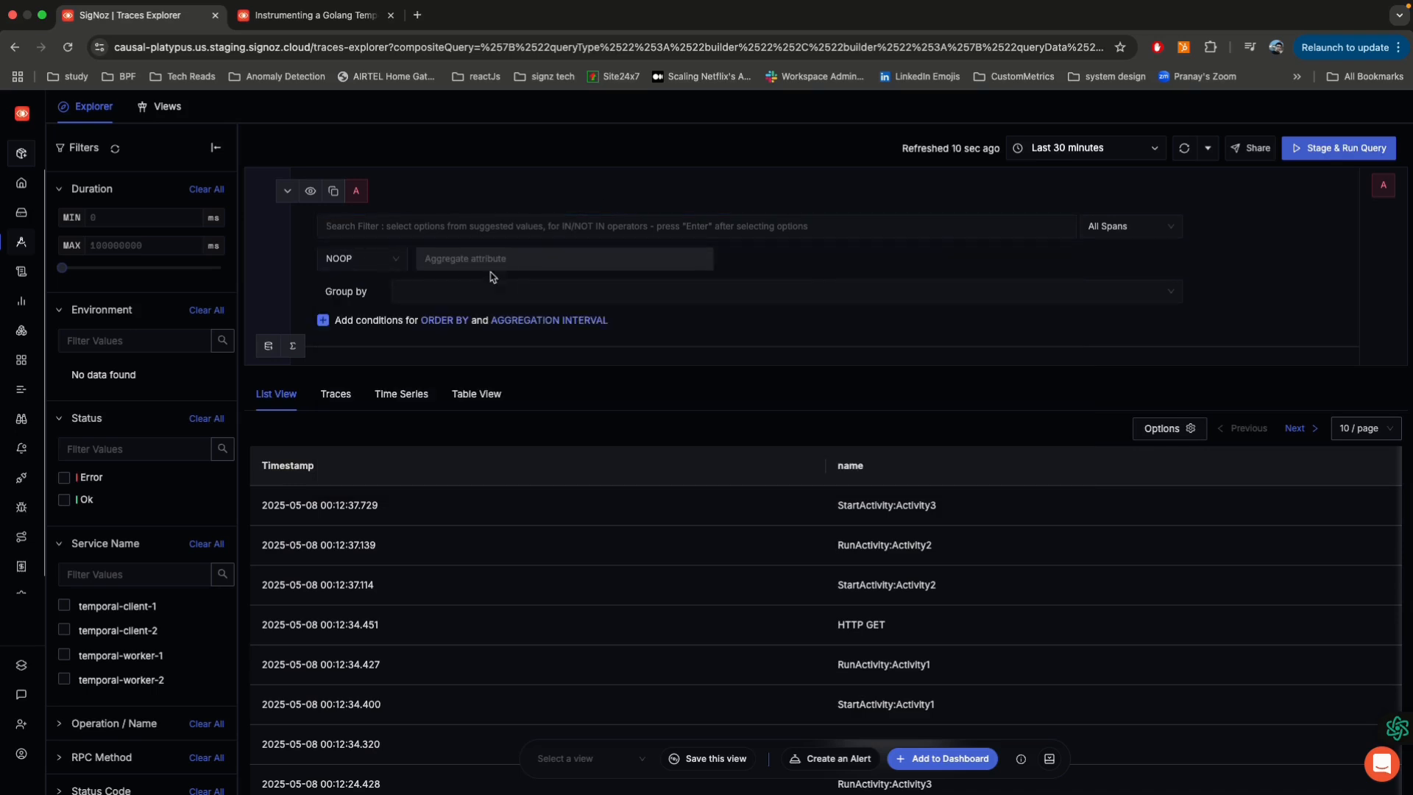
pyautogui.click(495, 229)
pyautogui.write('work')
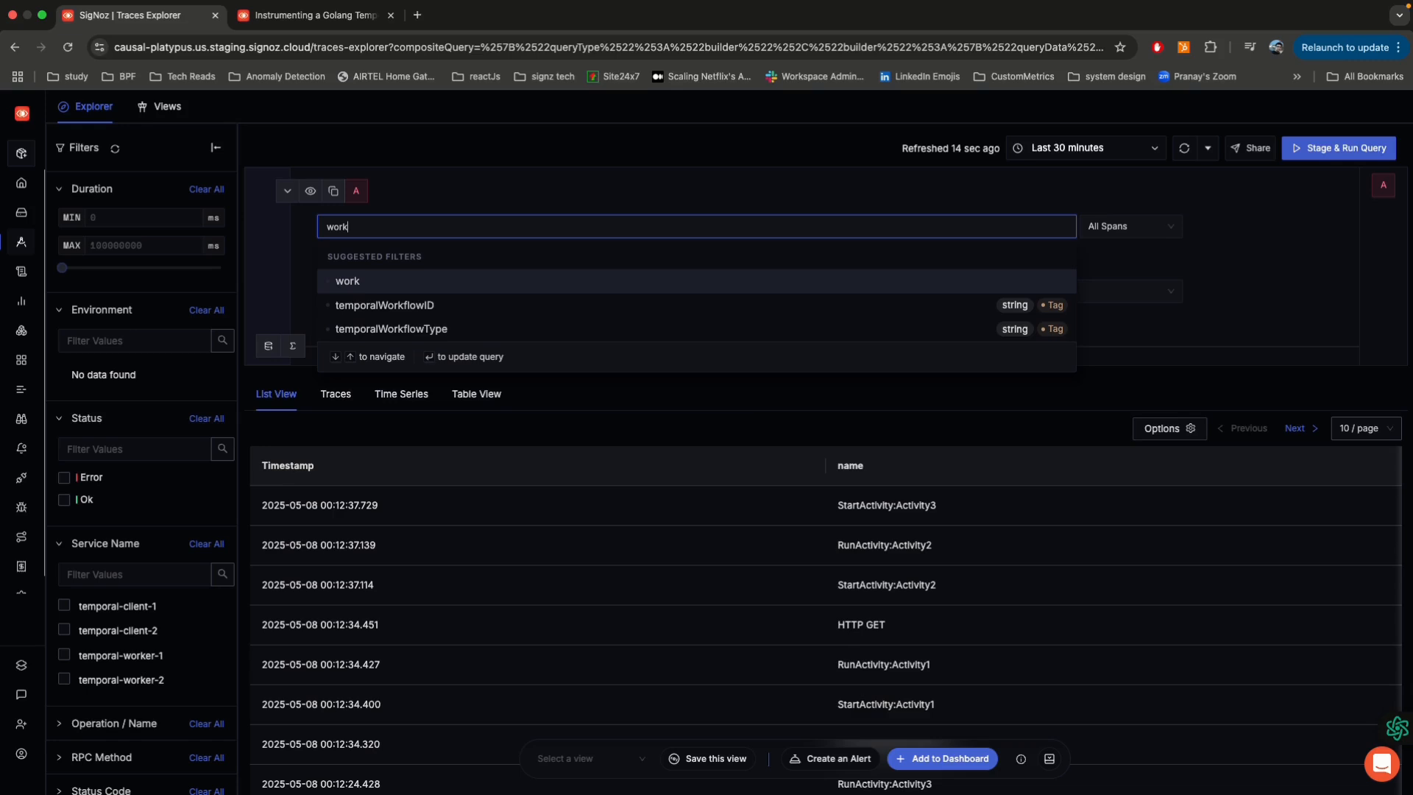
pyautogui.press('Down')
pyautogui.press('Return')
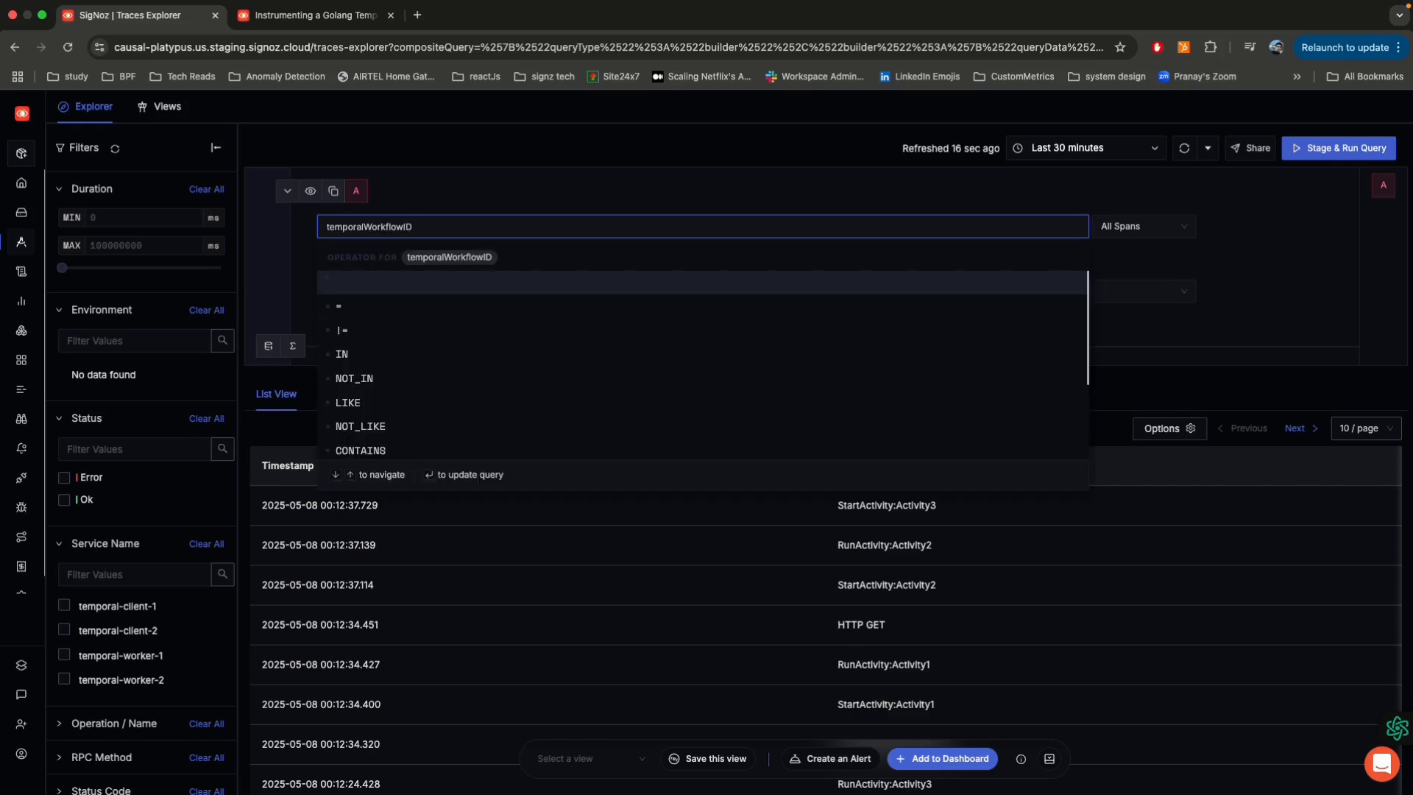
# Step: Complete the temporalWorkflowID trace filter with the EXISTS operator
pyautogui.press('Down')
pyautogui.press('Down')
pyautogui.press('Down')
pyautogui.press('Down')
pyautogui.press('Down')
pyautogui.press('Down')
pyautogui.press('Down')
pyautogui.press('Down')
pyautogui.press('Down')
pyautogui.press('Down')
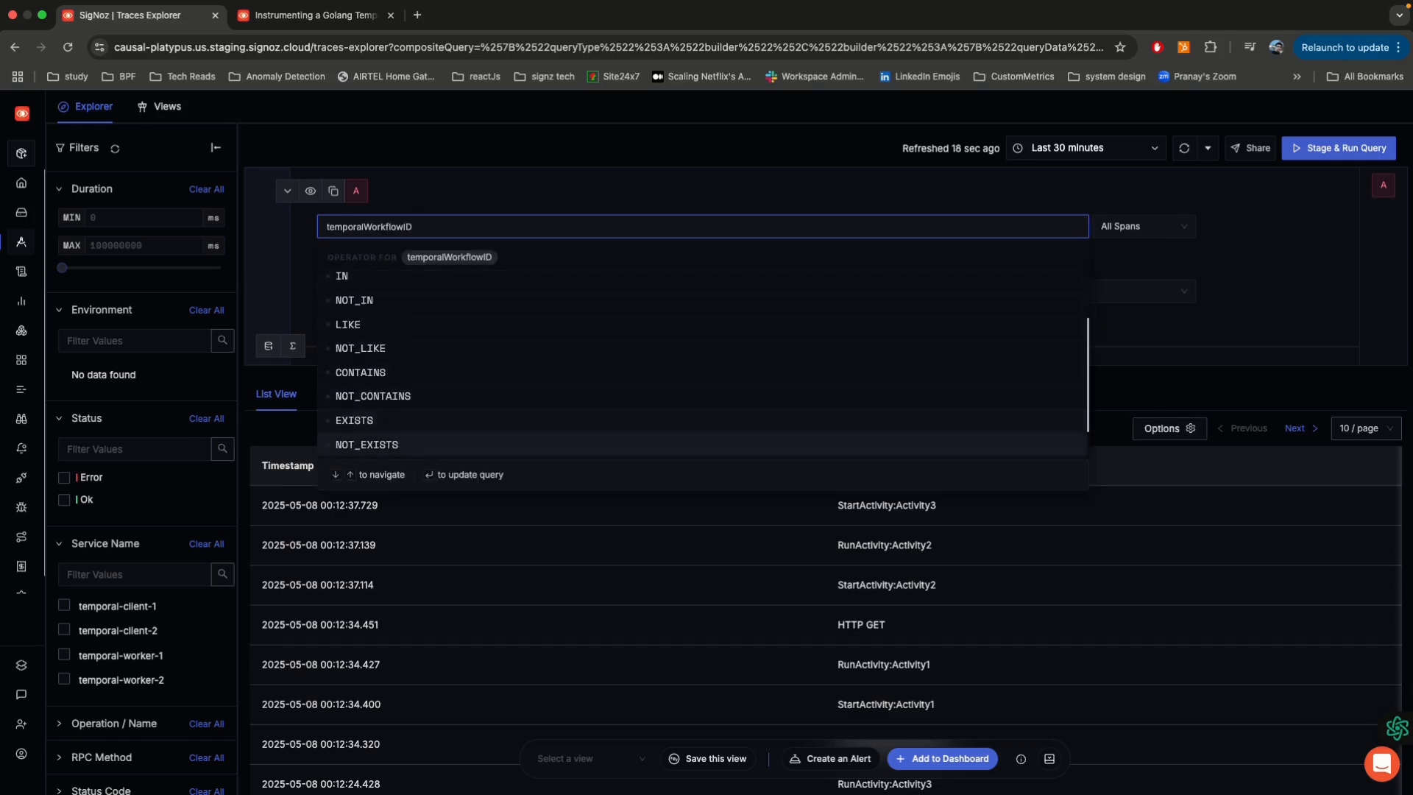
pyautogui.press('Down')
pyautogui.press('Down')
pyautogui.press('Down')
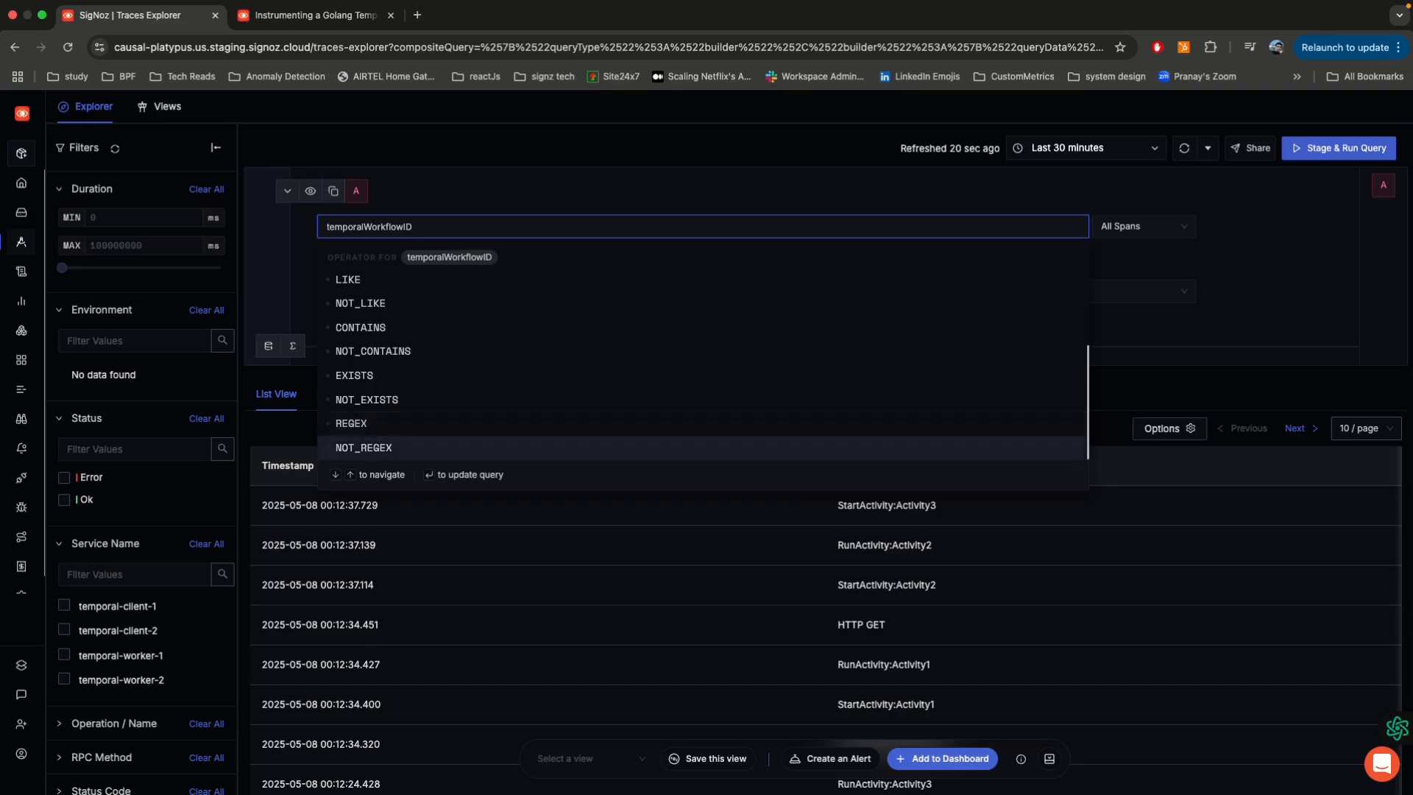
pyautogui.press('Down')
pyautogui.press('Down')
pyautogui.press('Down')
pyautogui.press('Down')
pyautogui.press('Down')
pyautogui.press('Down')
pyautogui.press('Down')
pyautogui.press('Down')
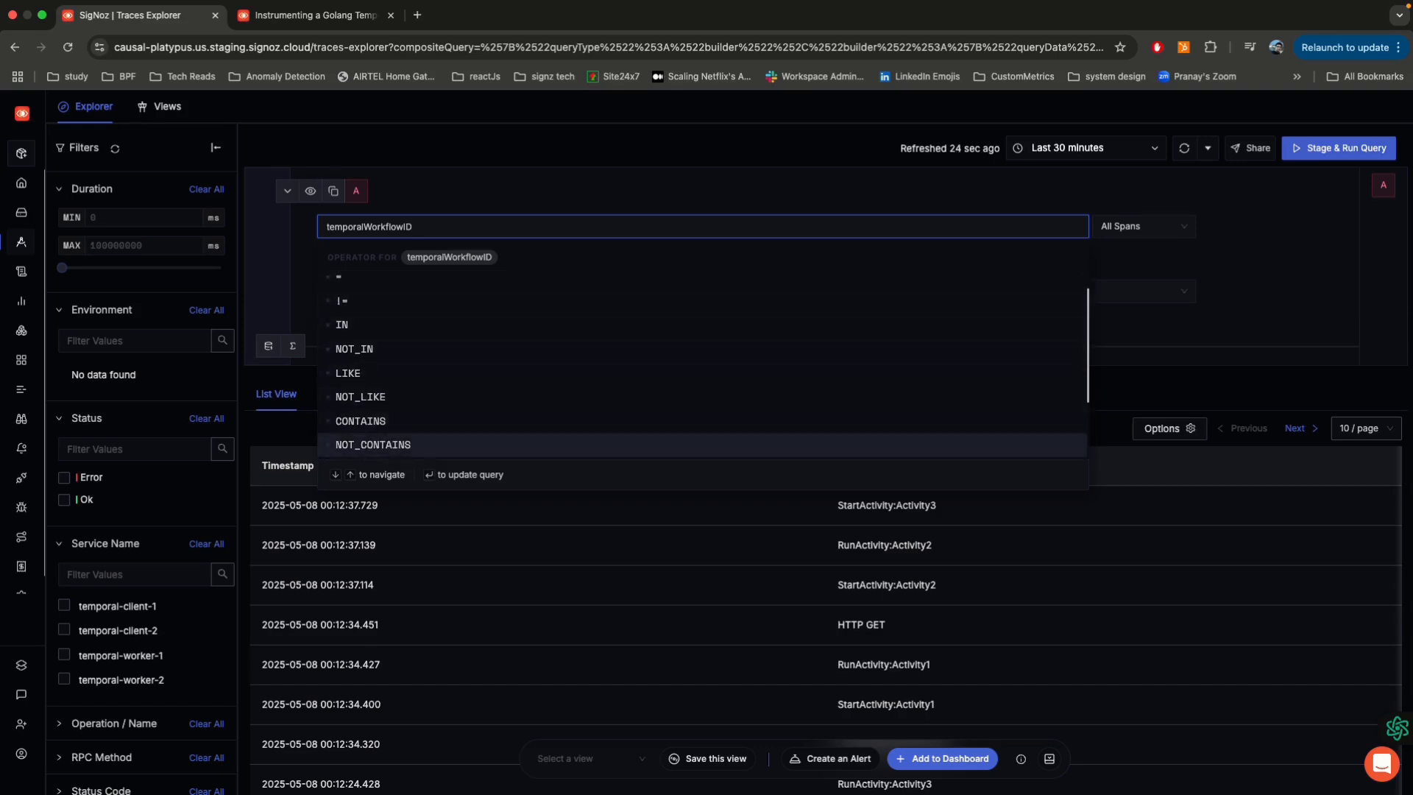
pyautogui.press('Down')
pyautogui.press('Return')
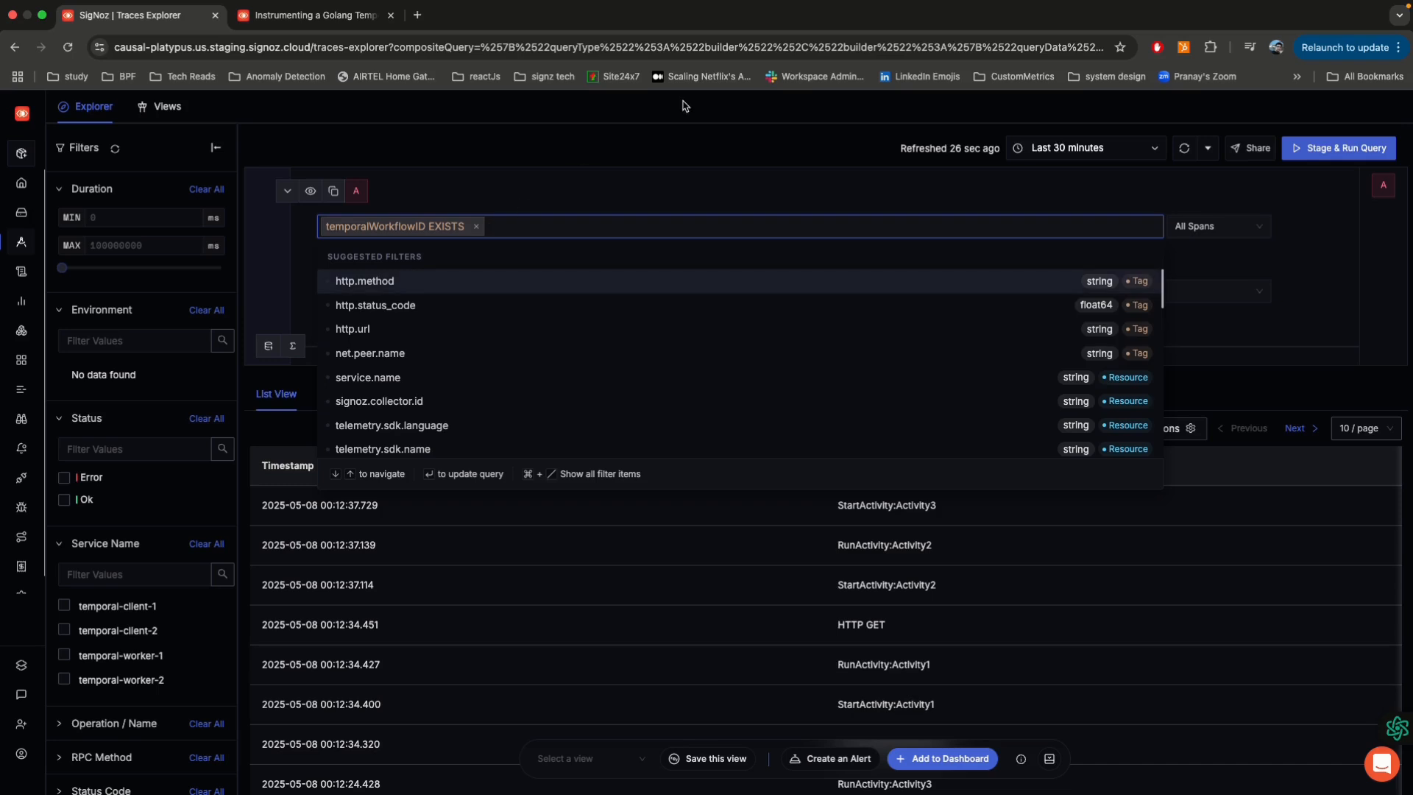
pyautogui.click(684, 142)
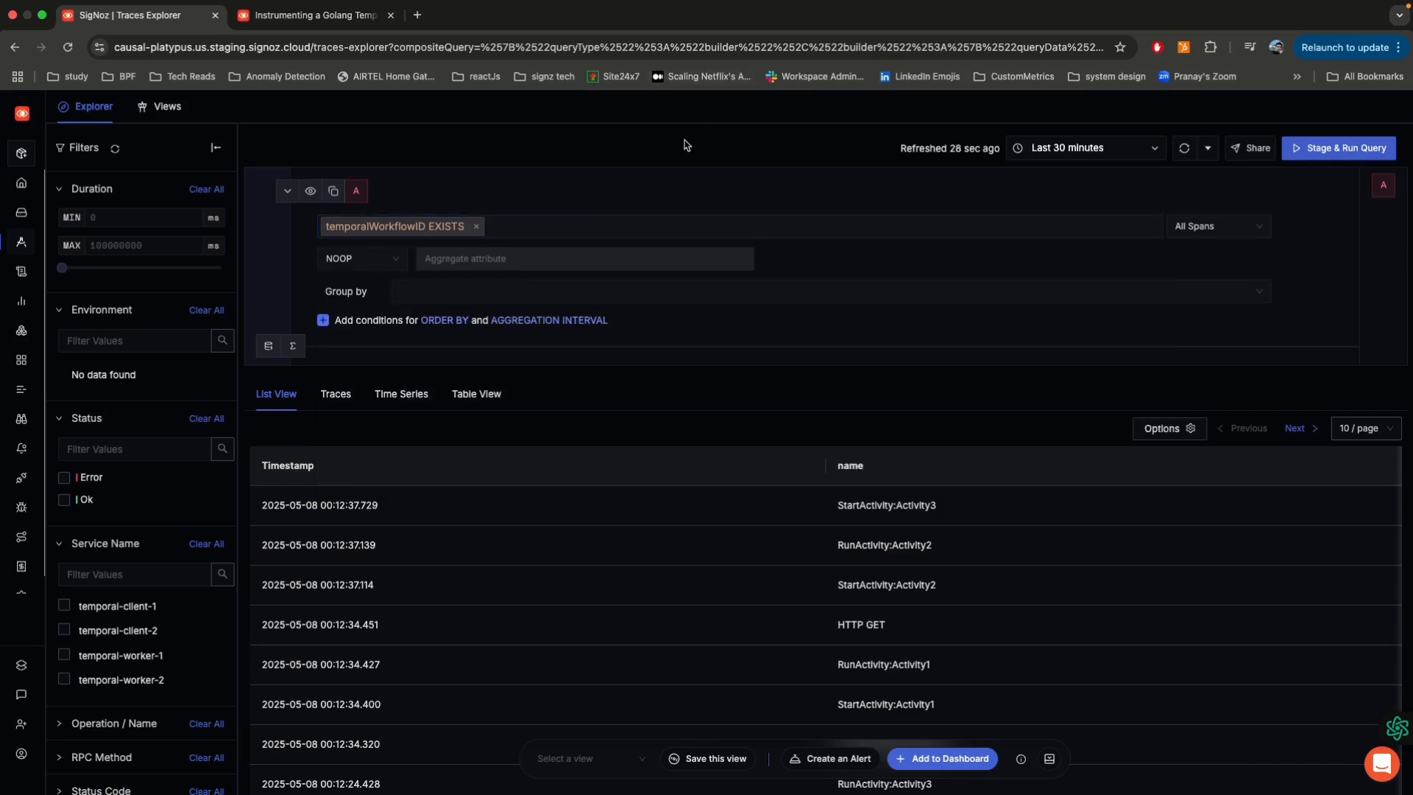
# Step: Group the filtered spans by temporalActivityType
pyautogui.click(482, 289)
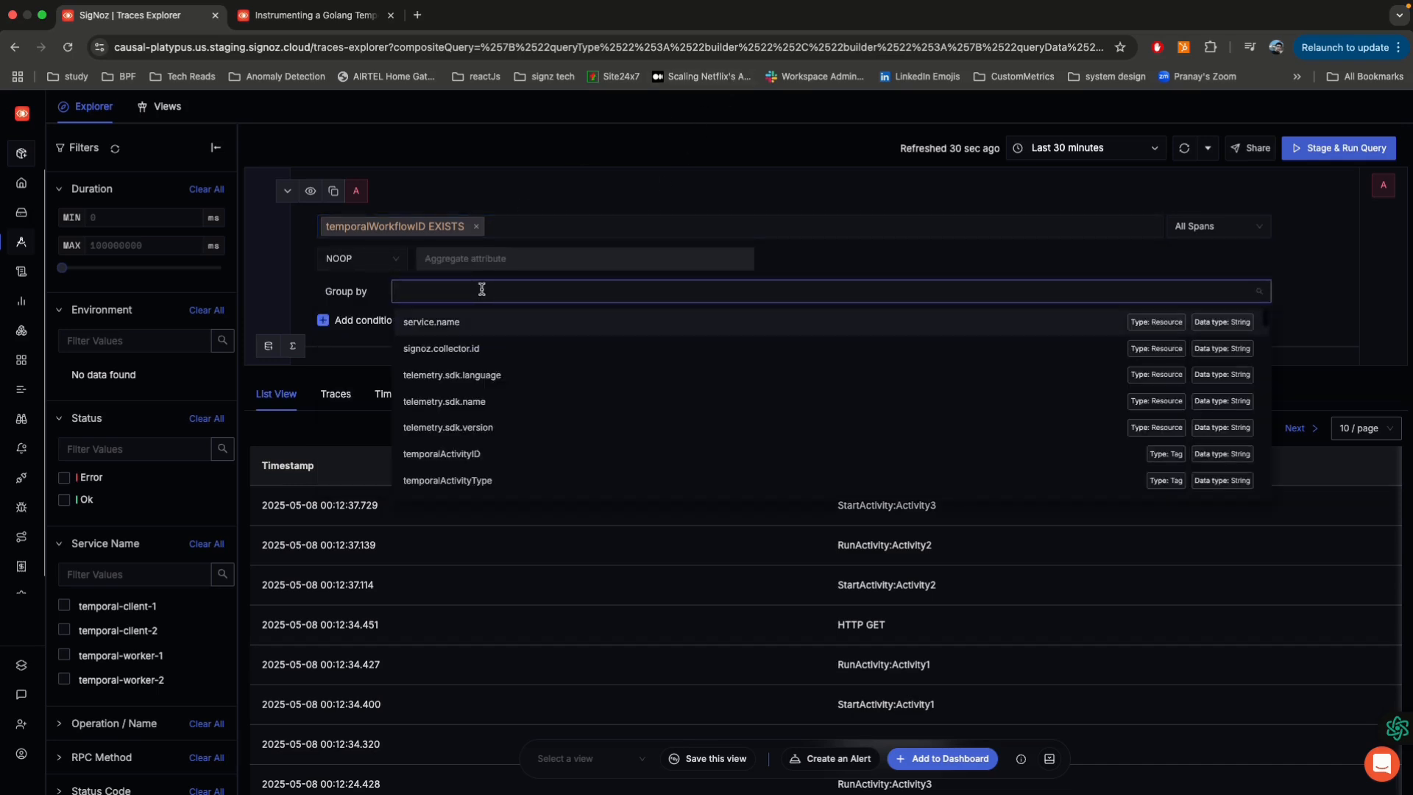
pyautogui.write('acti')
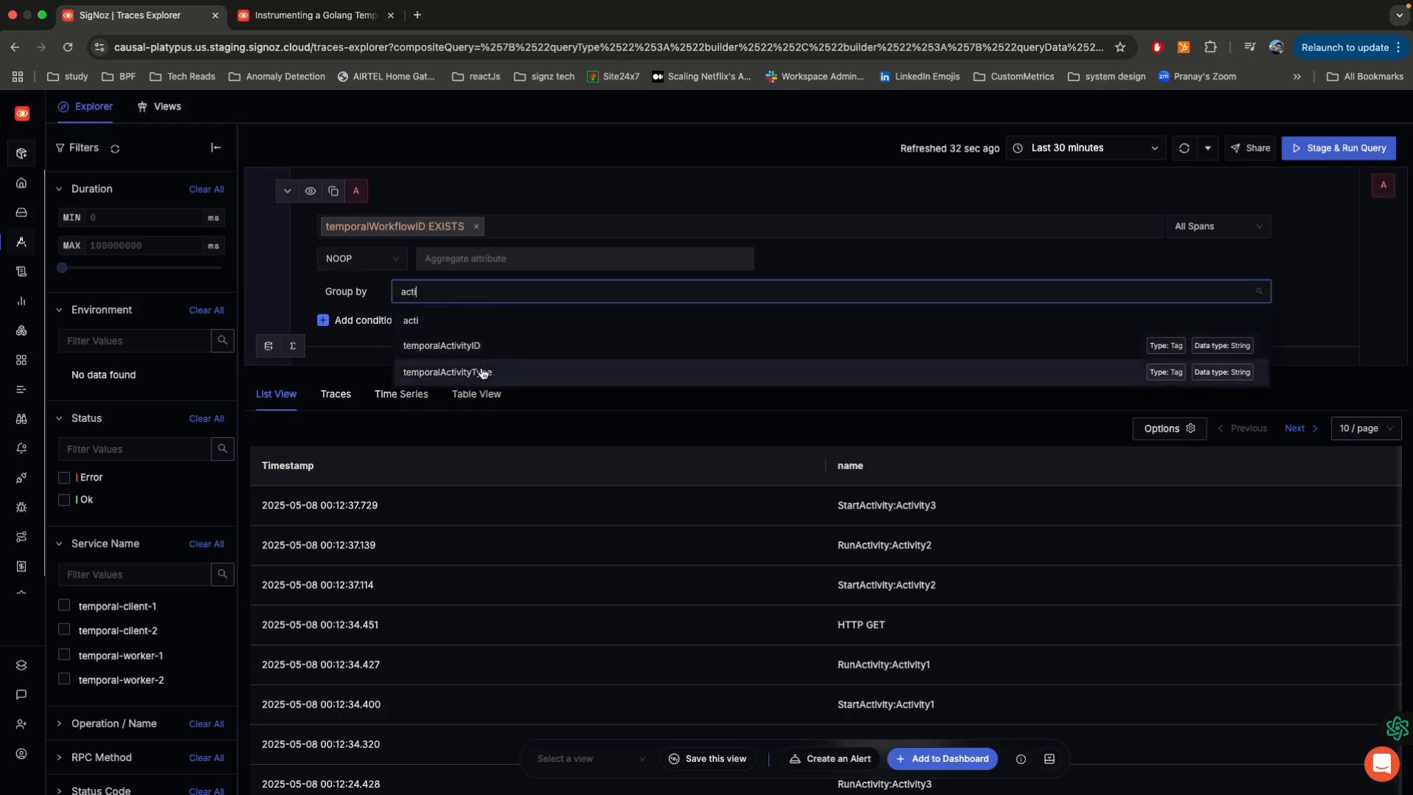
pyautogui.click(482, 372)
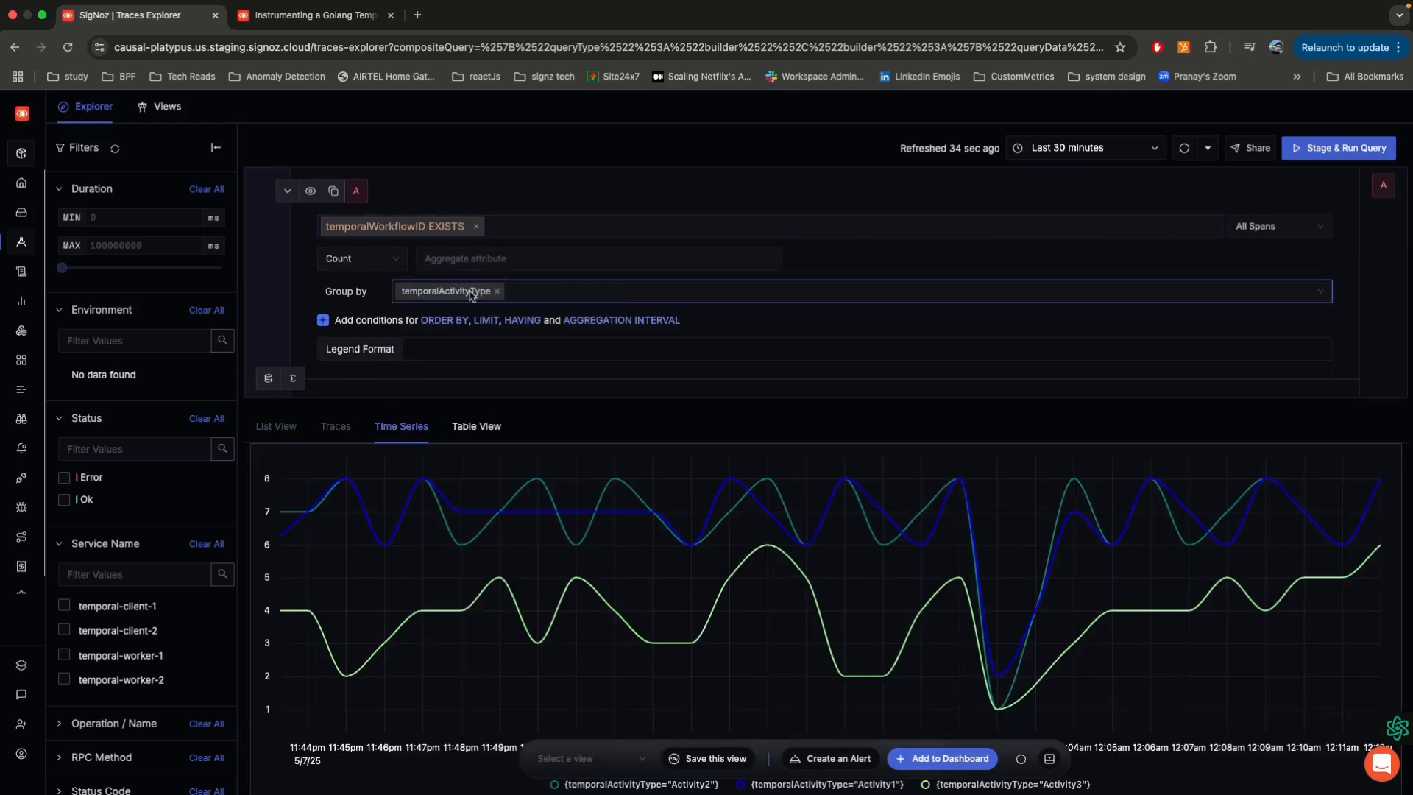
# Step: Aggregate the spans as Avg of duration_nano, run the query and examine the time series per activity type
pyautogui.click(361, 258)
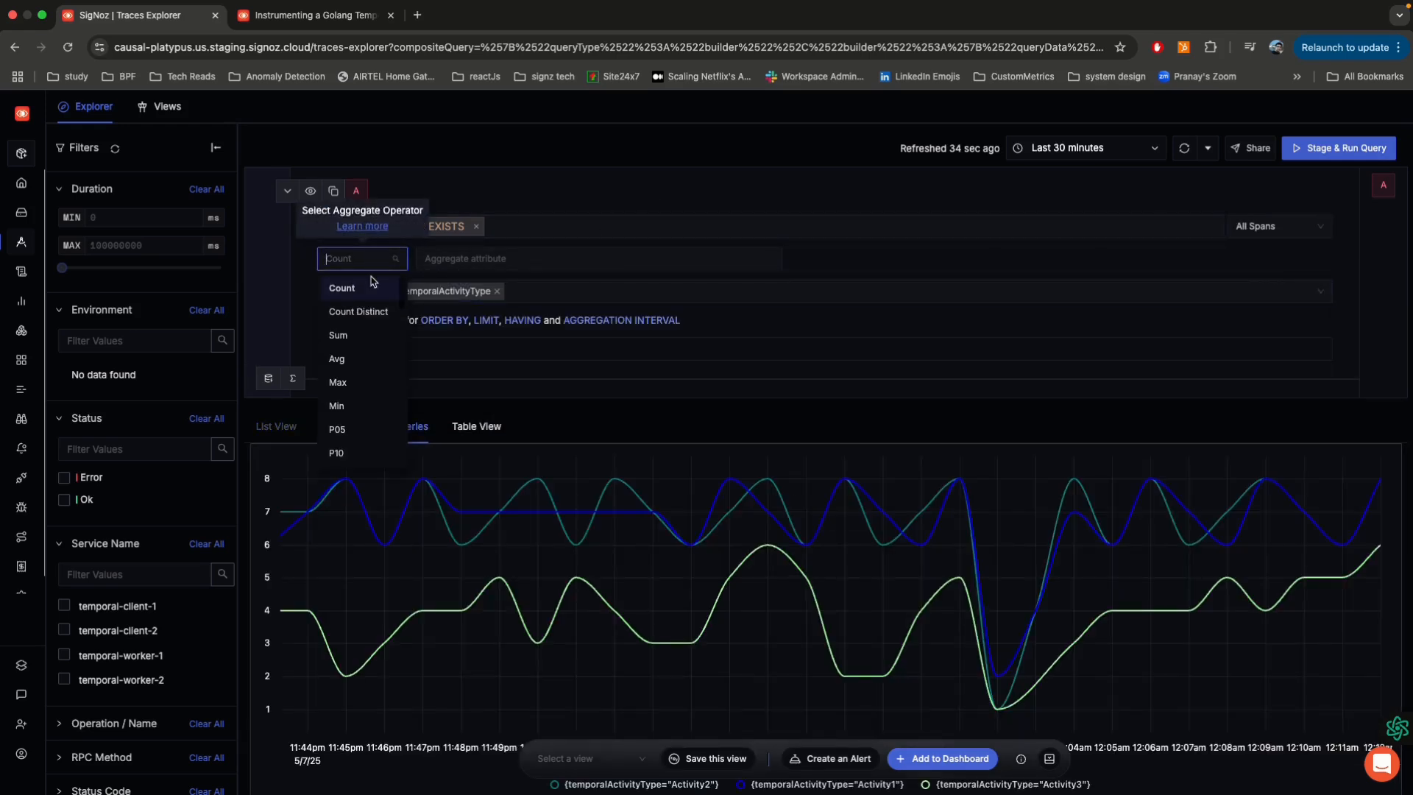
pyautogui.click(356, 357)
pyautogui.click(521, 259)
pyautogui.write('dura')
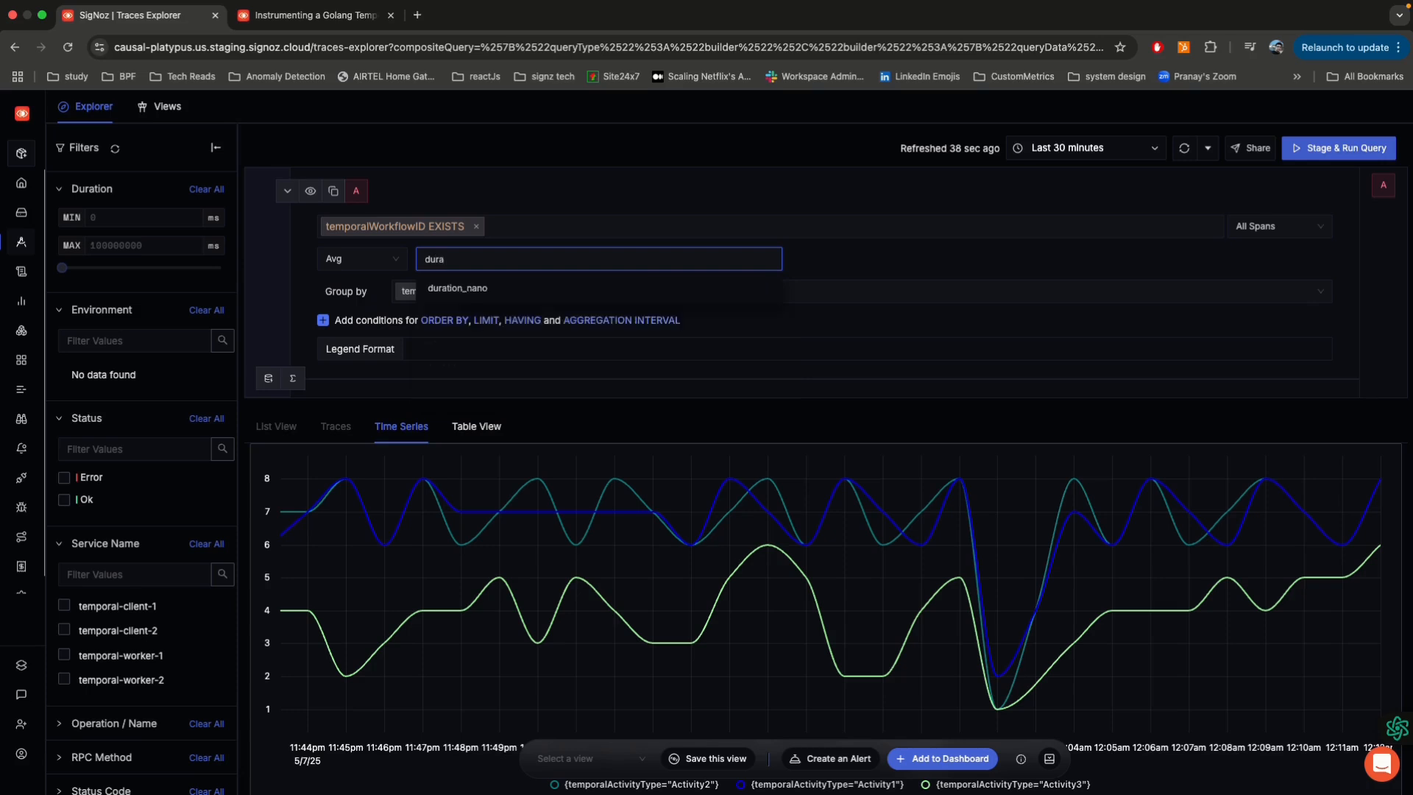
pyautogui.click(515, 287)
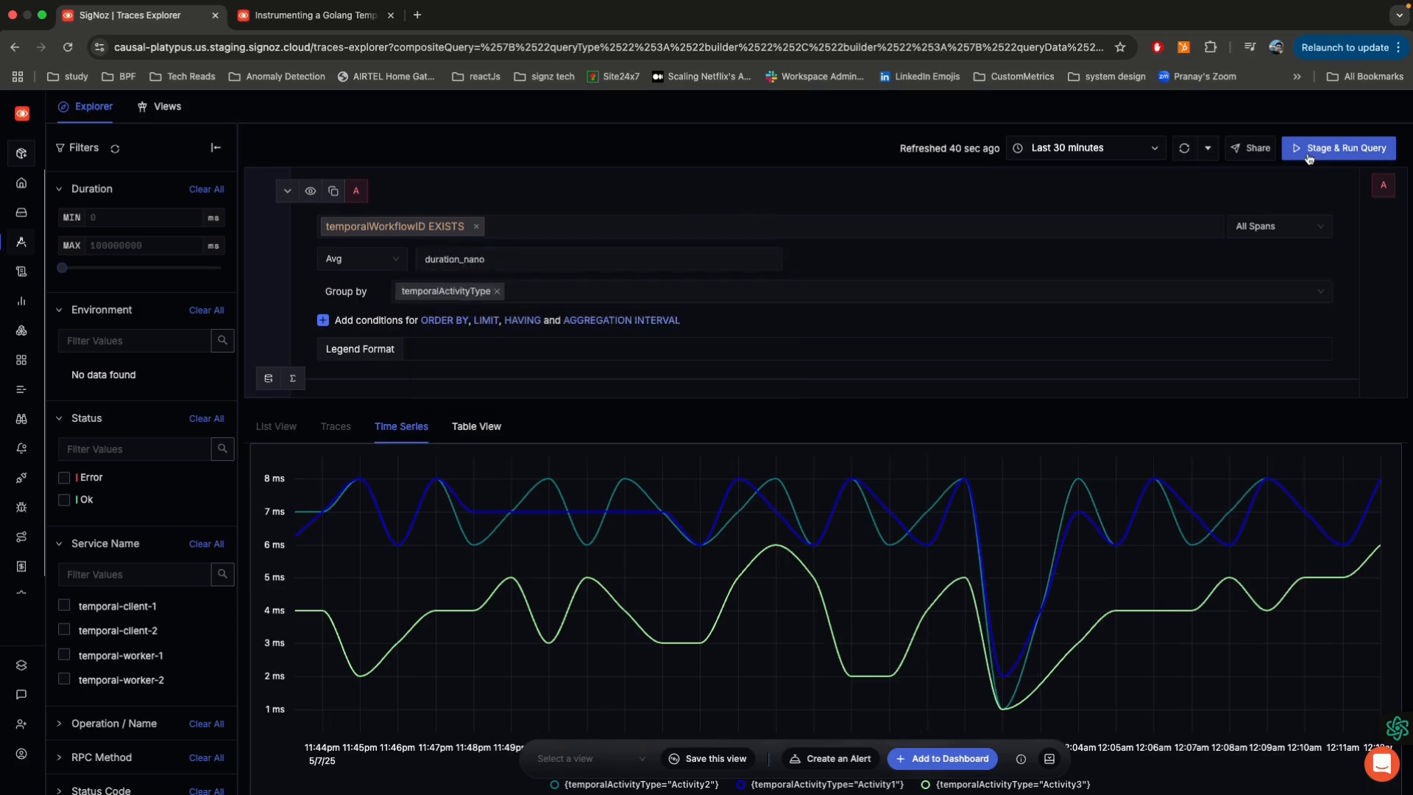
pyautogui.click(1365, 147)
pyautogui.scroll(-3, 752, 193)
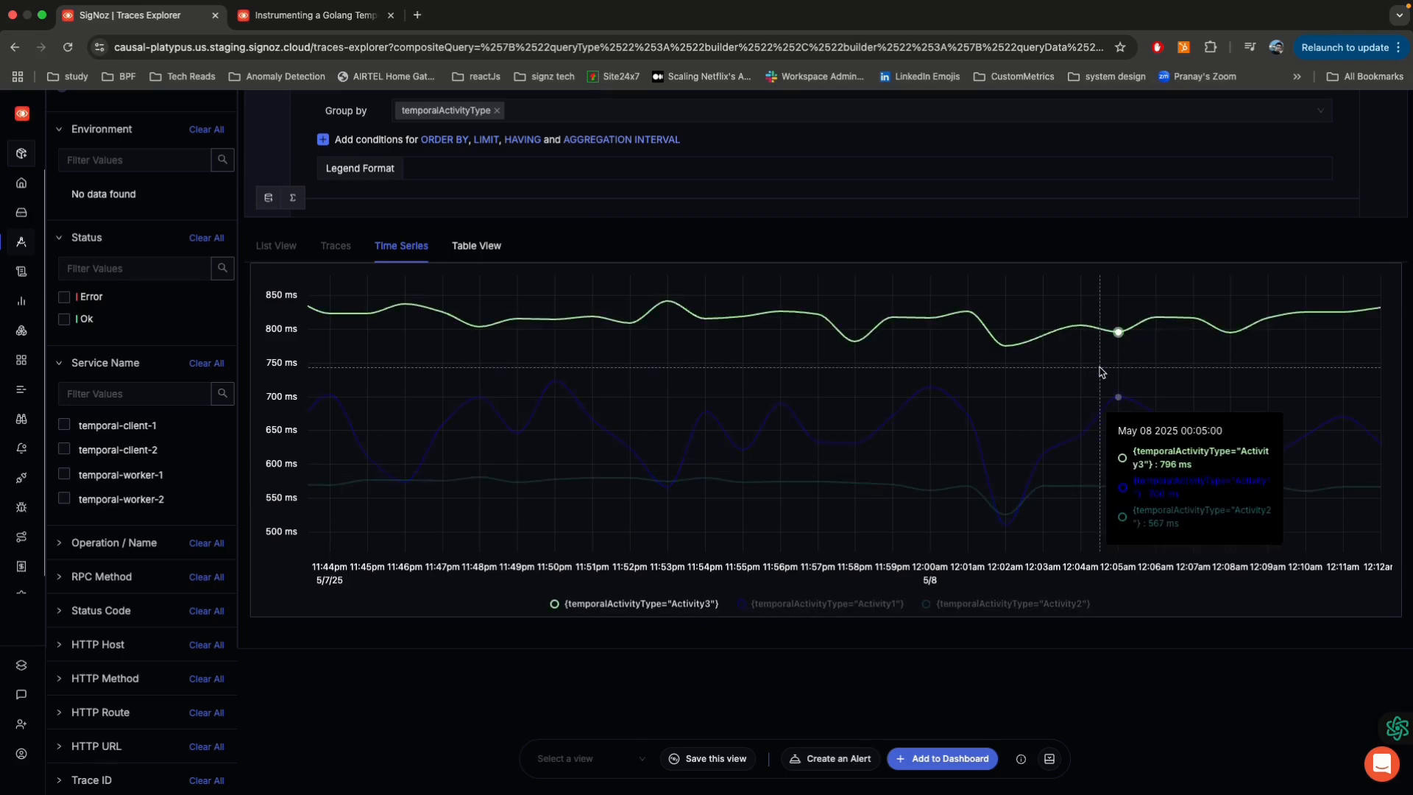
pyautogui.scroll(3, 700, 208)
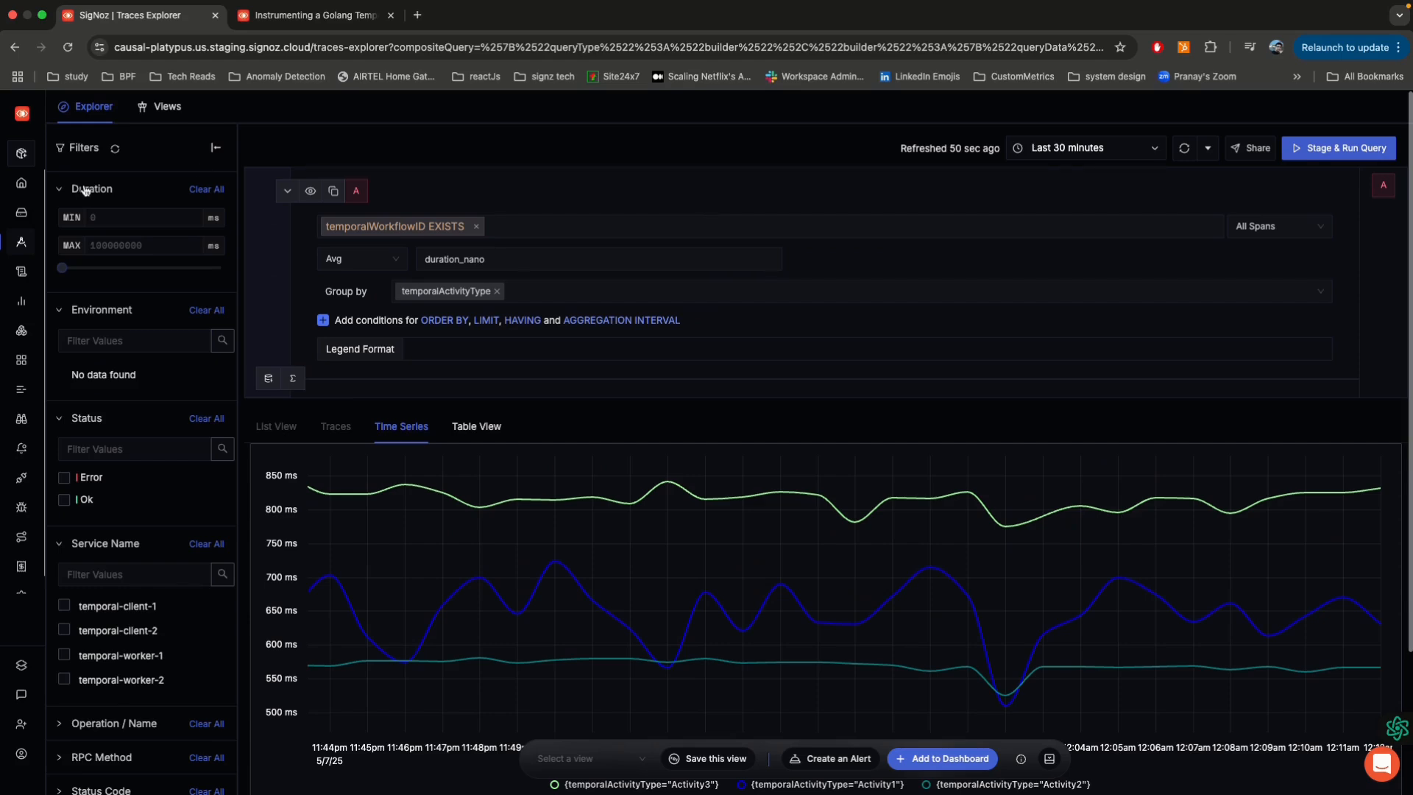
# Step: Open the Logs explorer and examine the body and attributes of the newest log entry, then close its details
pyautogui.click(37, 272)
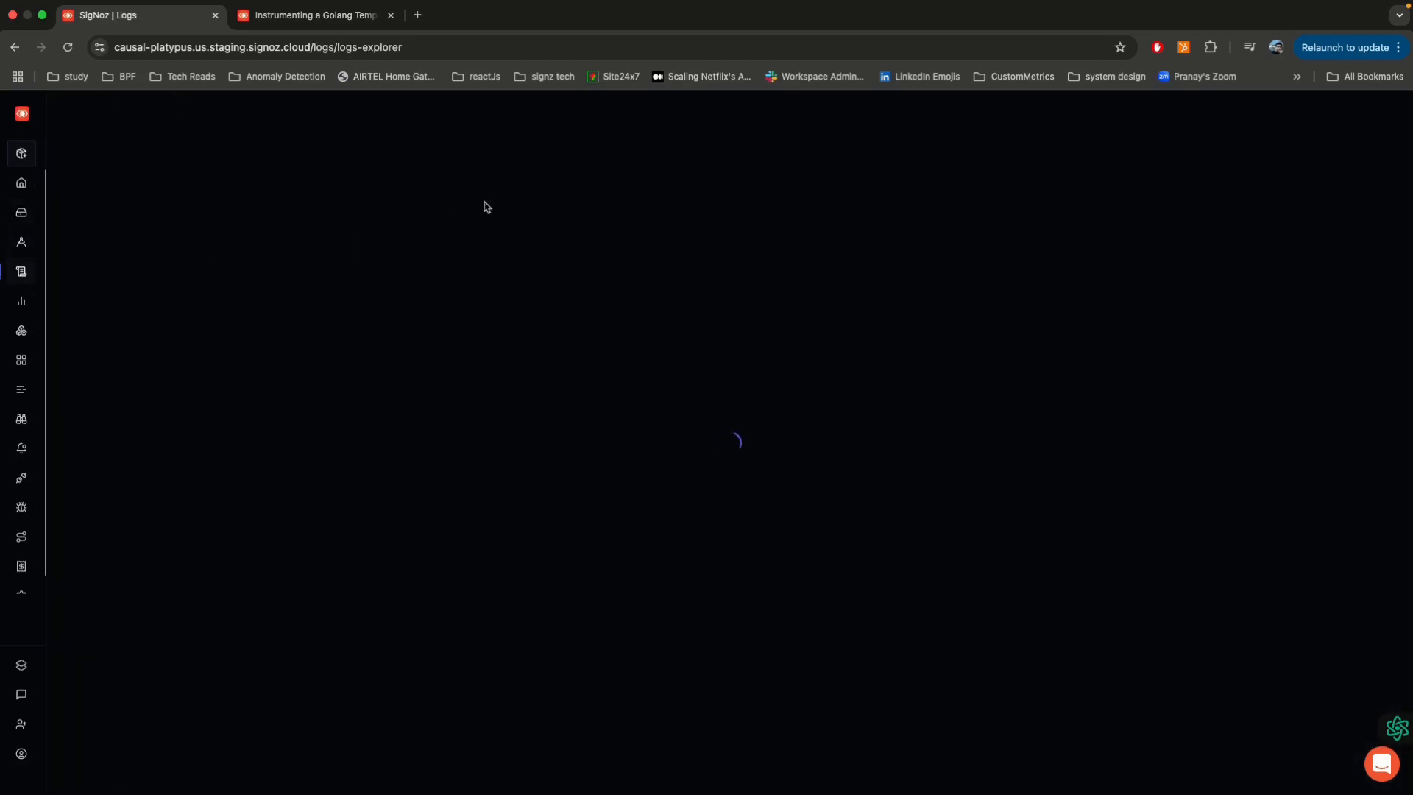
pyautogui.scroll(-2, 482, 213)
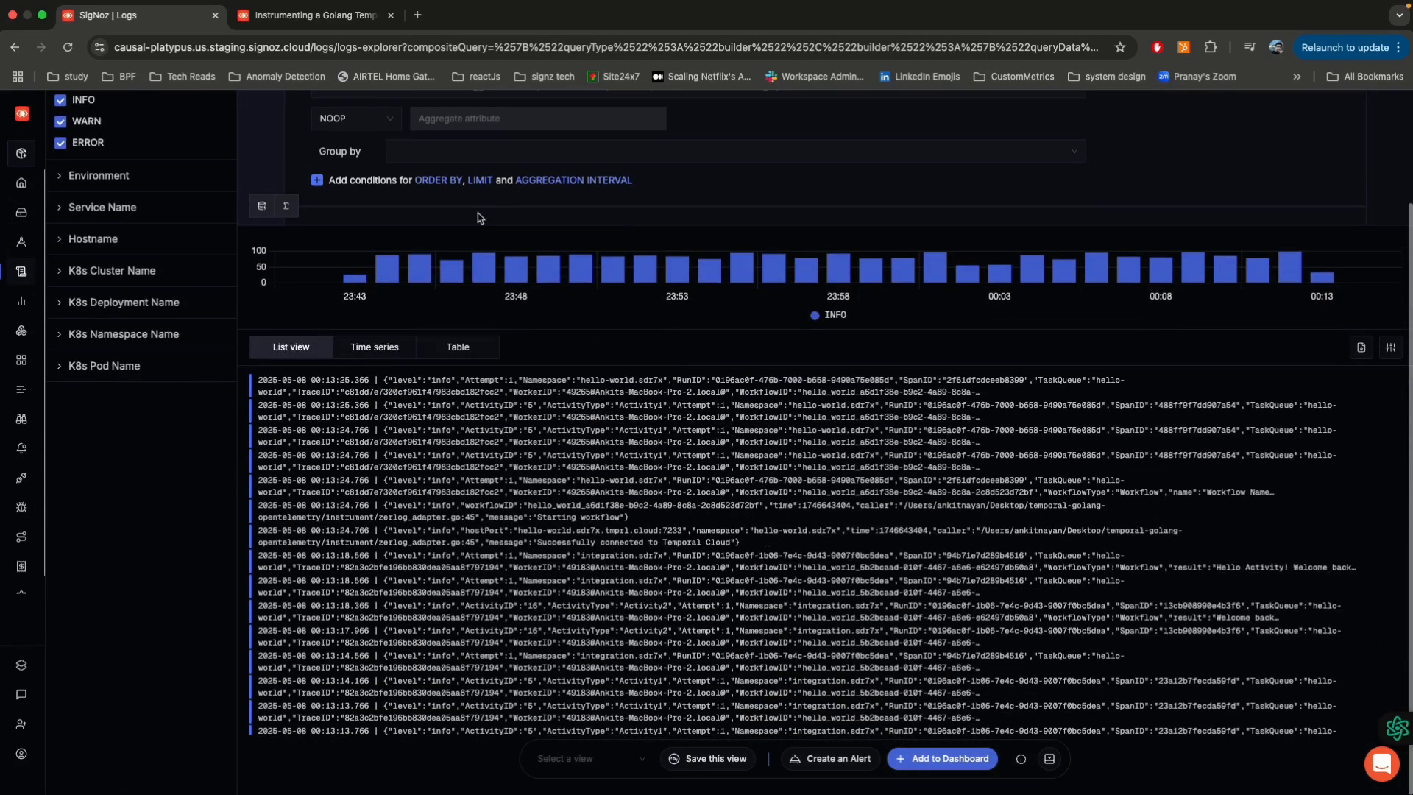
pyautogui.click(370, 391)
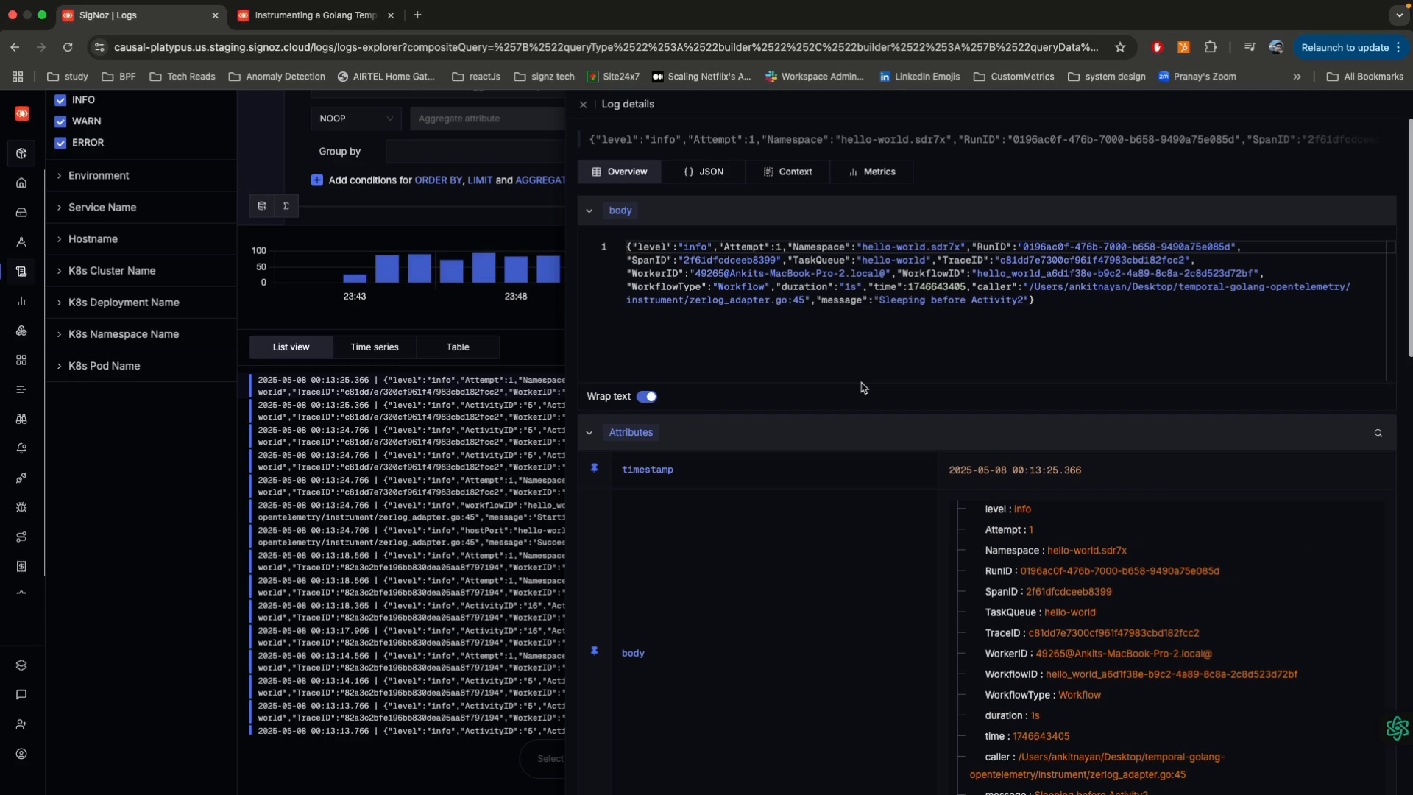
pyautogui.scroll(-1, 863, 388)
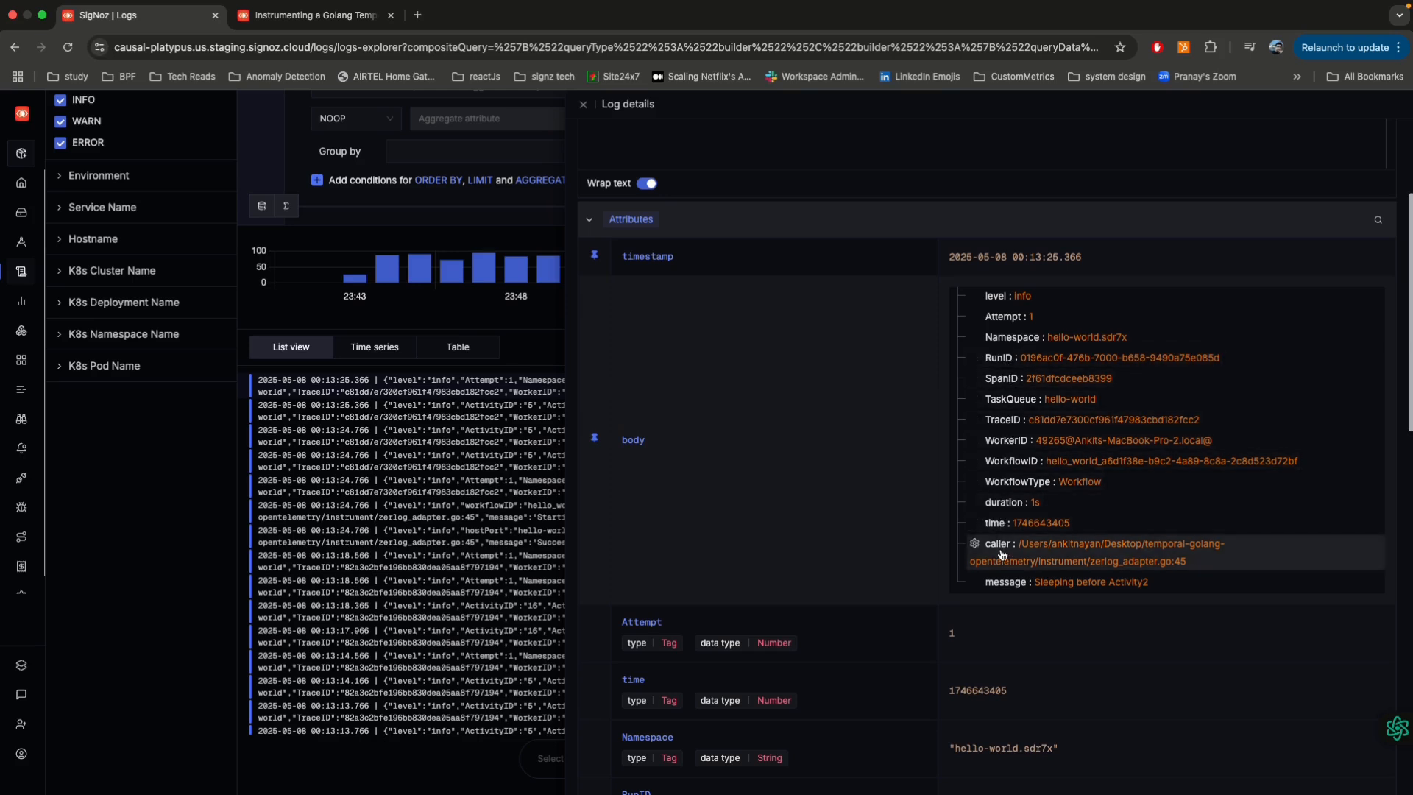
pyautogui.scroll(-2, 989, 585)
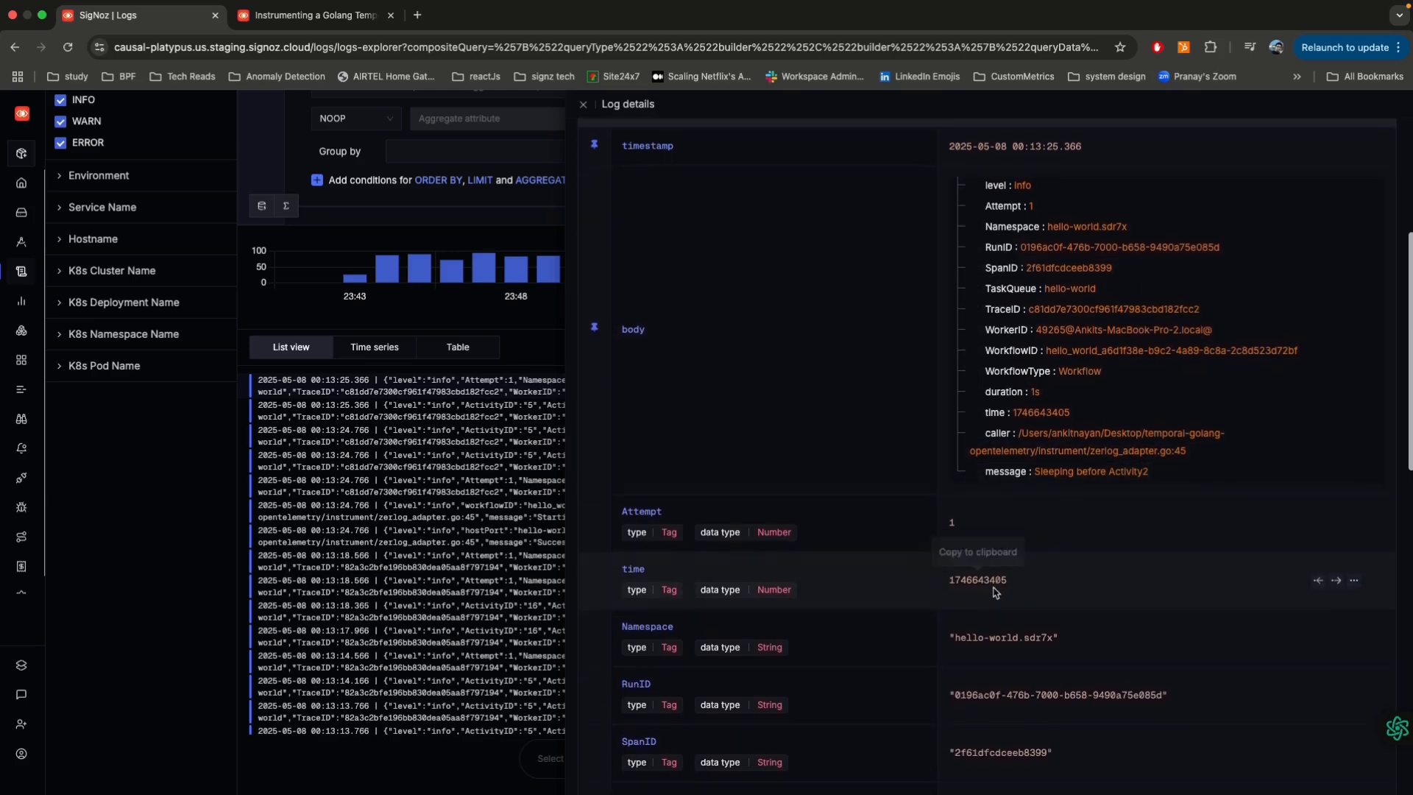
pyautogui.click(198, 502)
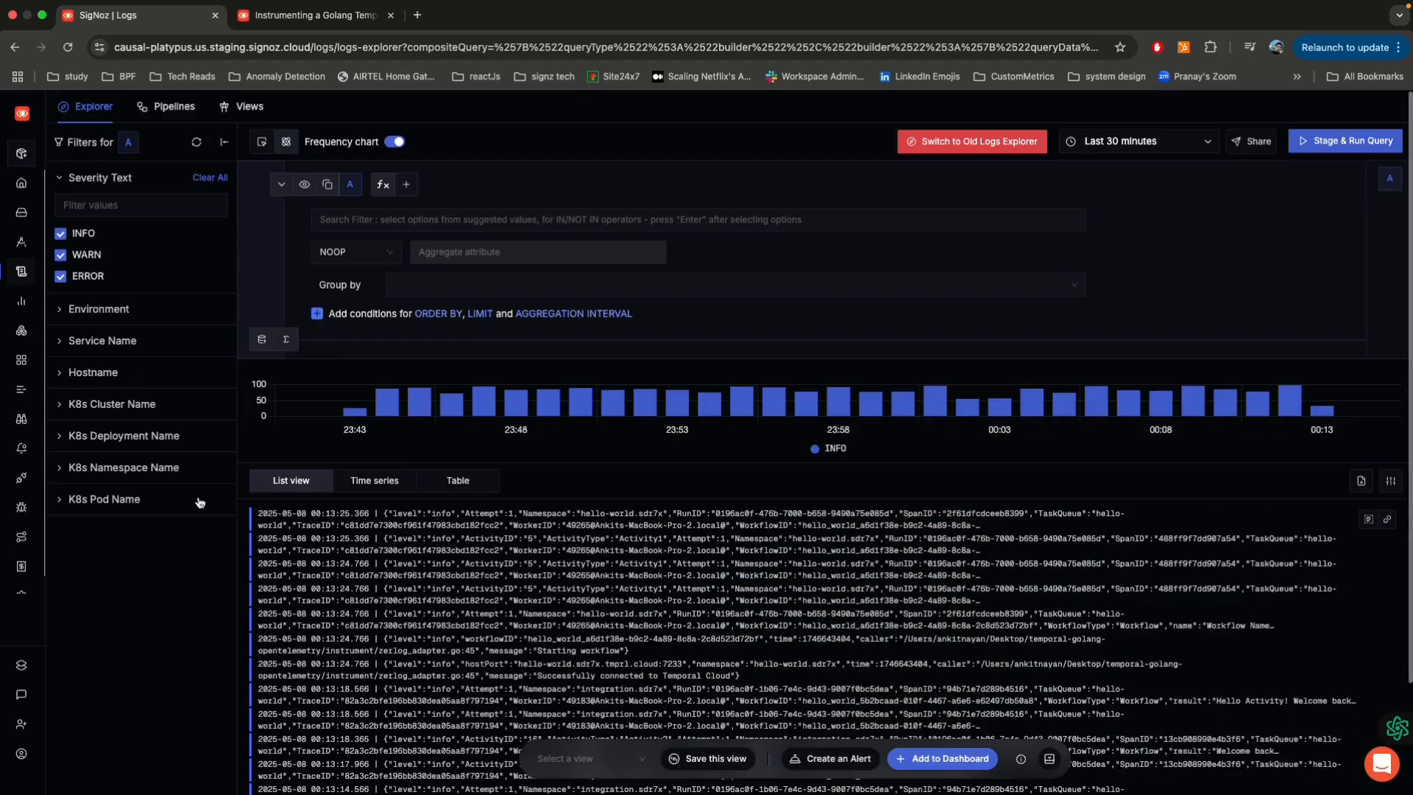
# Step: Review the processors of the Temporal json parse log pipeline and return to the logs explorer
pyautogui.click(174, 109)
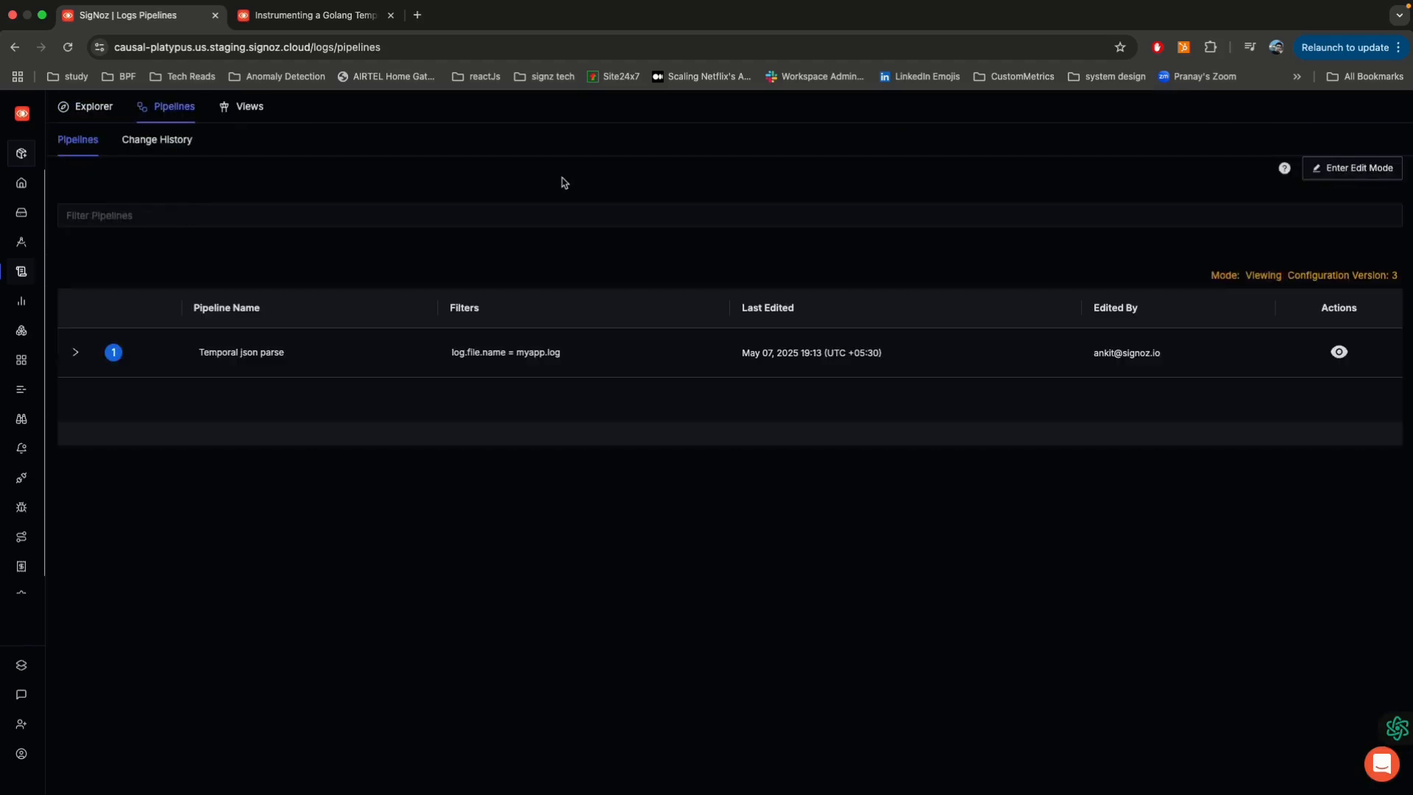
pyautogui.click(75, 353)
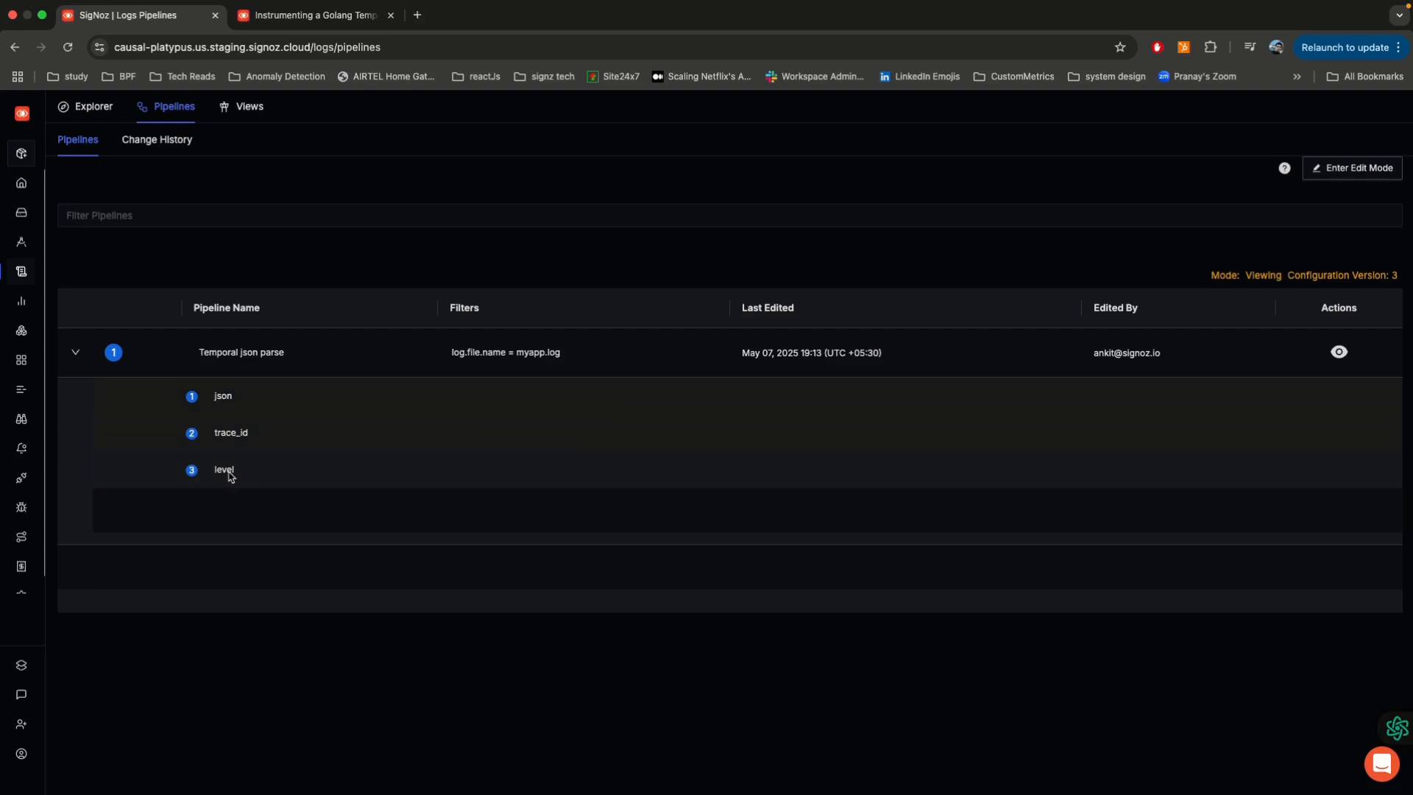
pyautogui.click(88, 107)
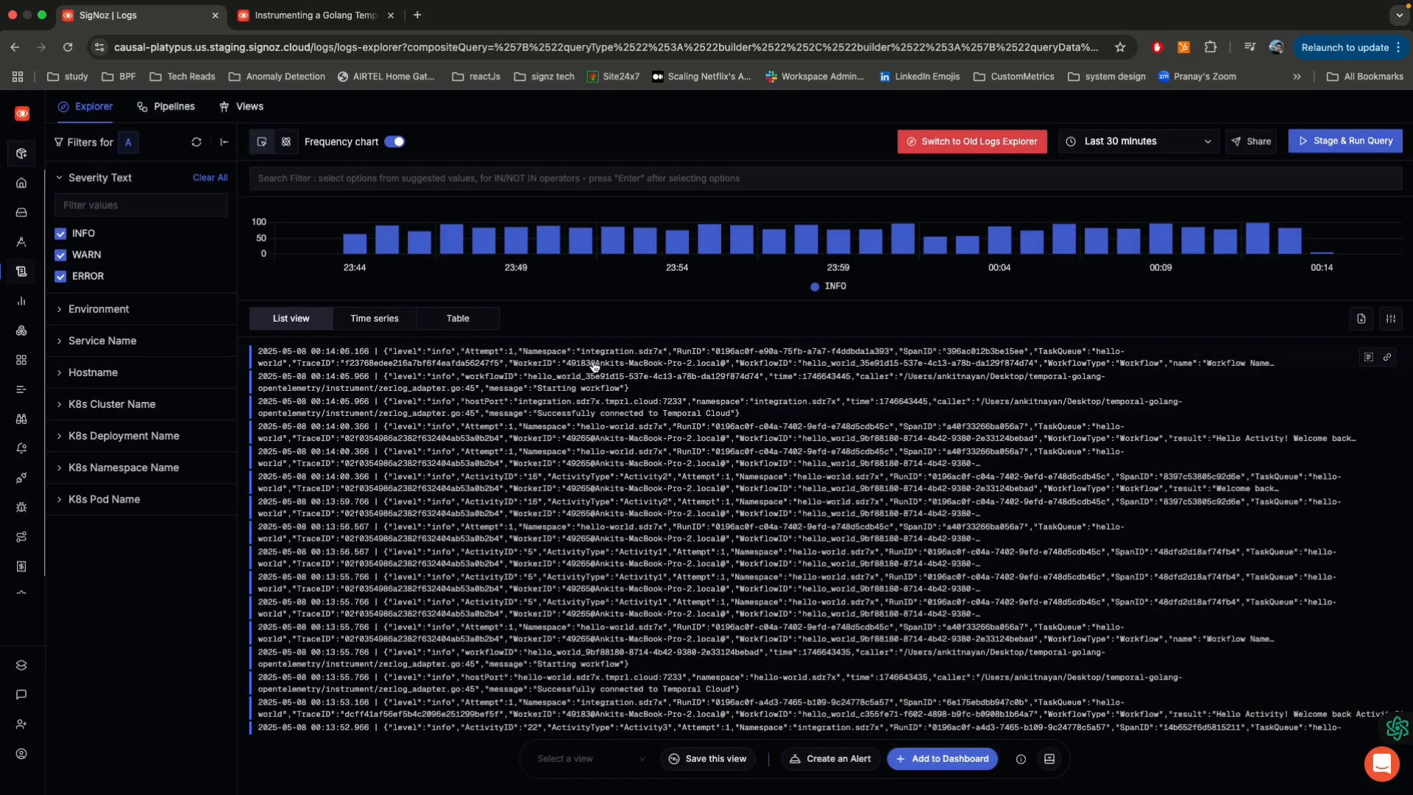
# Step: Inspect the newest log's trace through its trace_id attribute and open the logs related to the RunWorkflow:Workflow span
pyautogui.click(591, 358)
pyautogui.scroll(-10, 1045, 423)
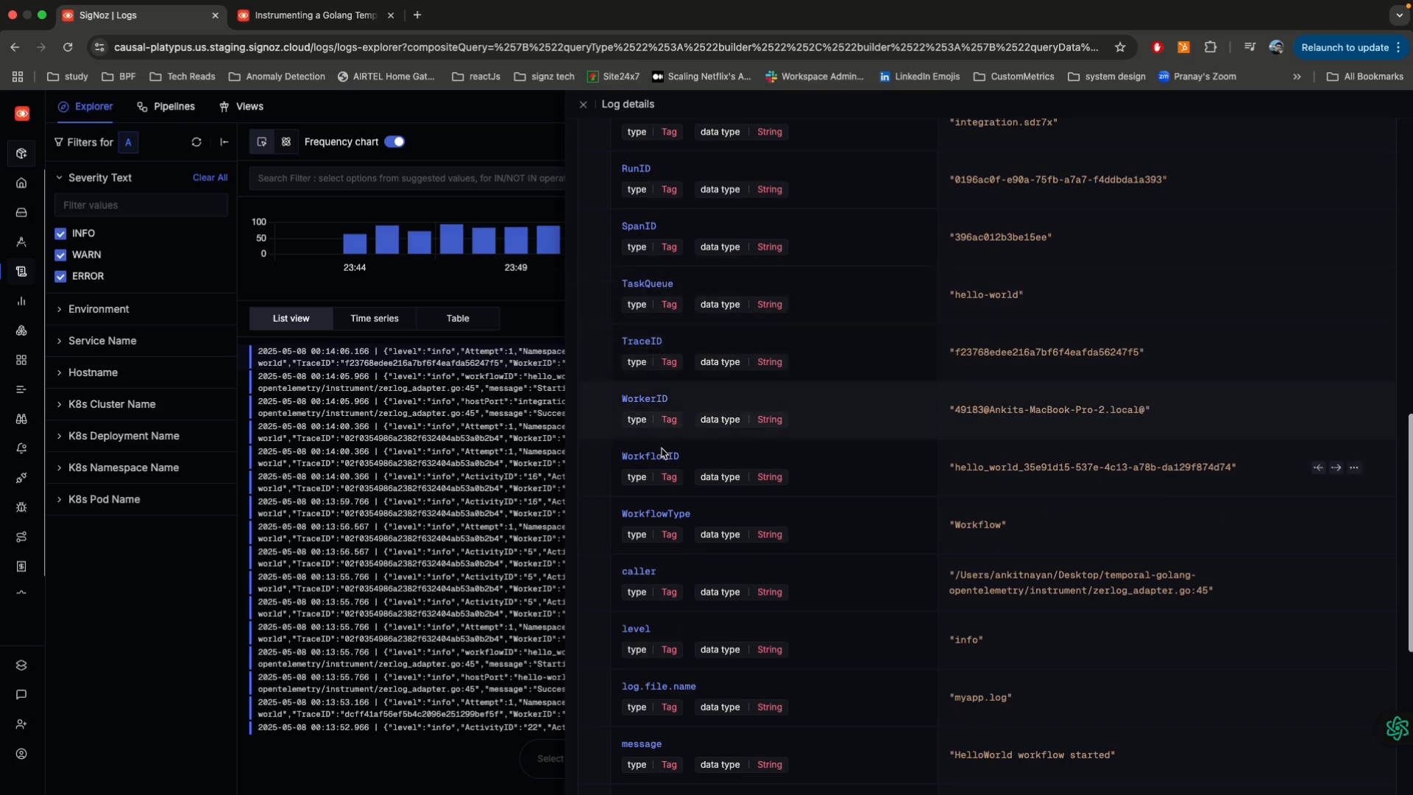
pyautogui.scroll(-5, 674, 538)
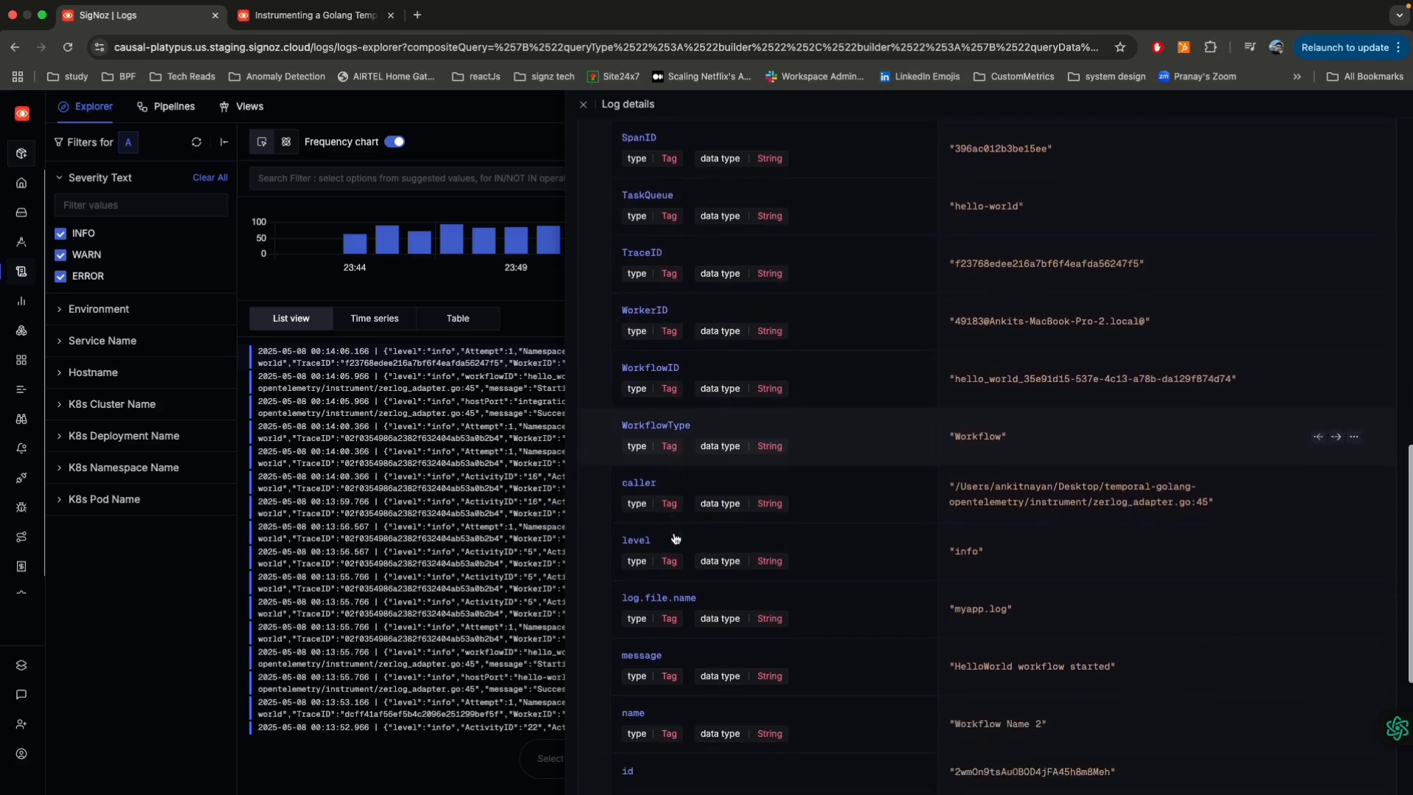
pyautogui.scroll(-2, 674, 538)
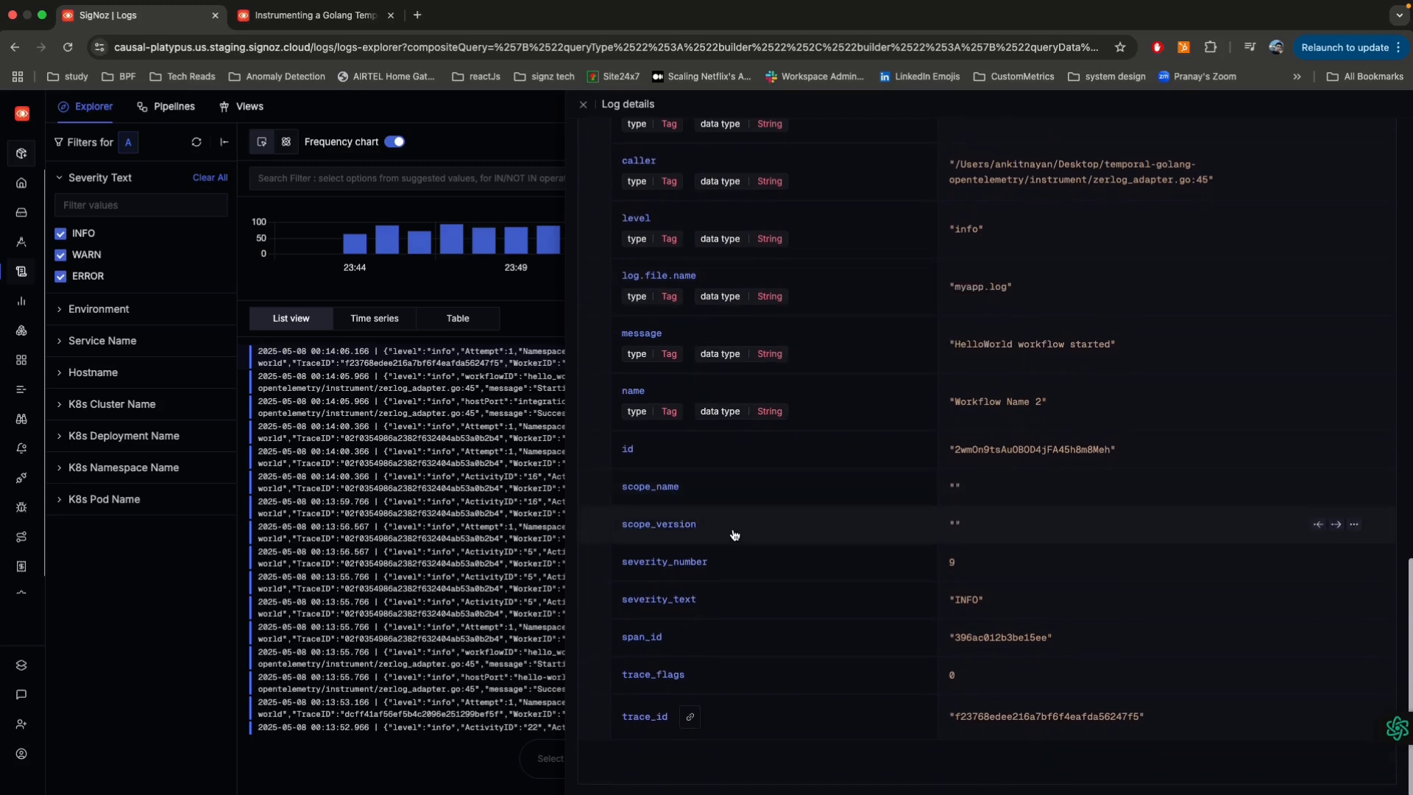
pyautogui.click(691, 722)
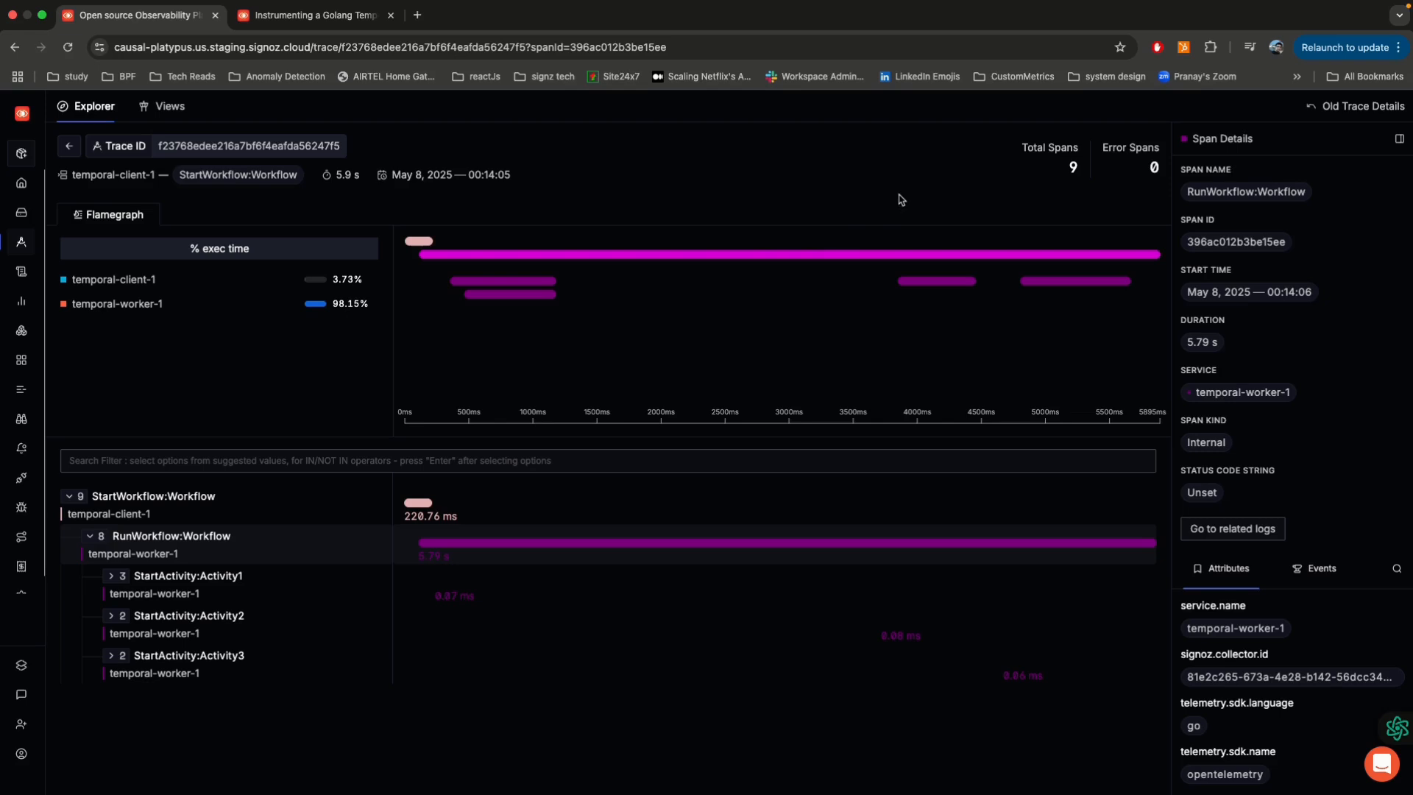
pyautogui.click(1234, 530)
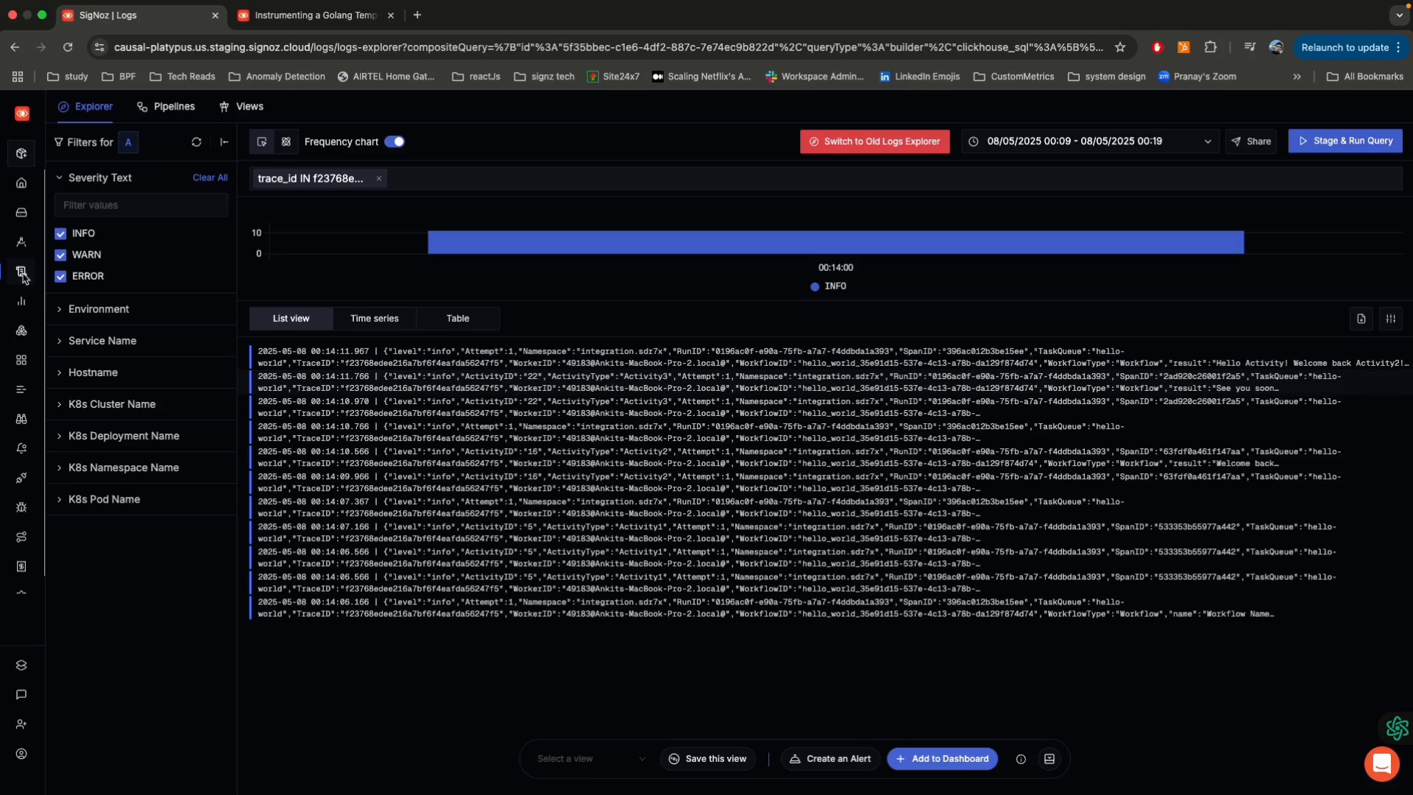
# Step: Open the Temporal SDK Metrics dashboard and examine its Worker and Workflow panels
pyautogui.moveTo(23, 278)
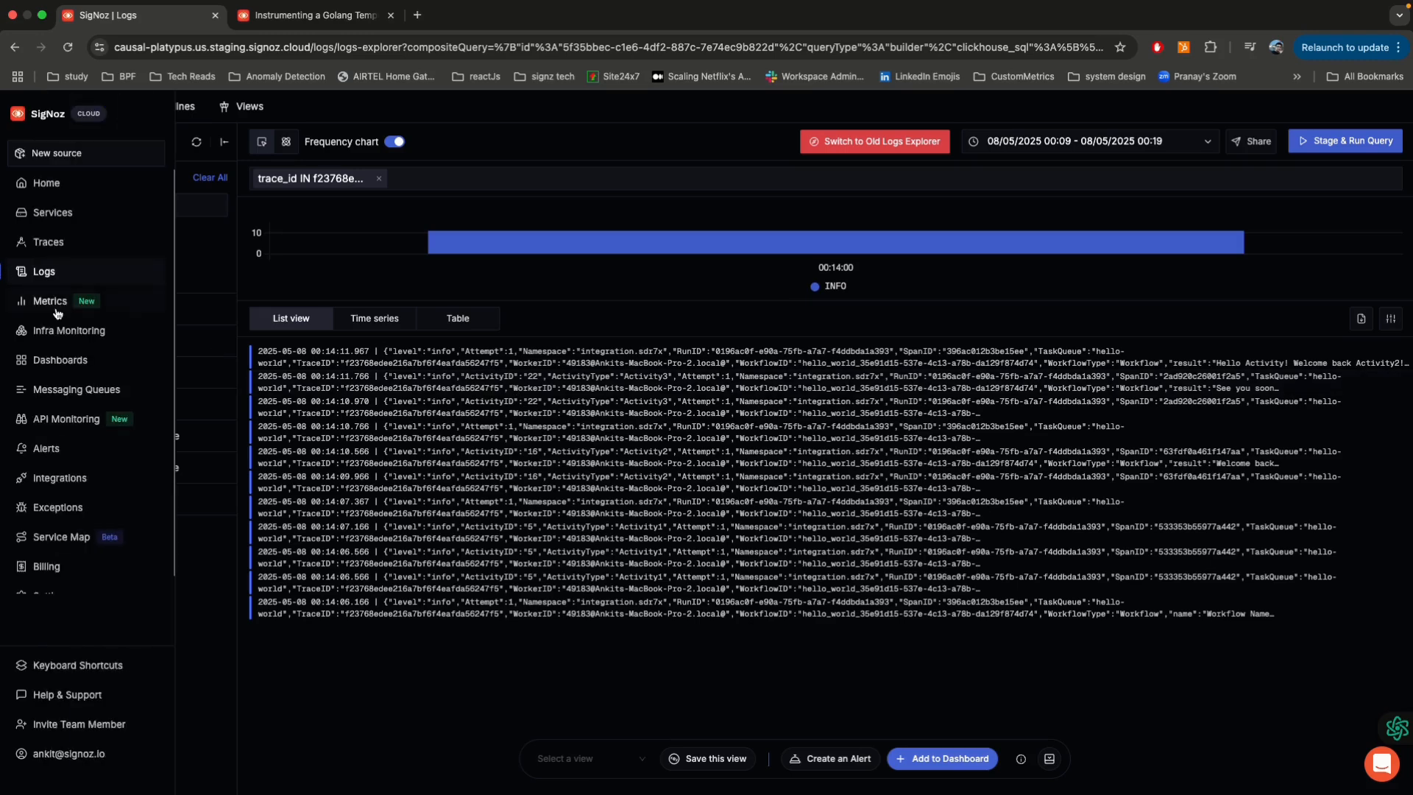
pyautogui.click(57, 360)
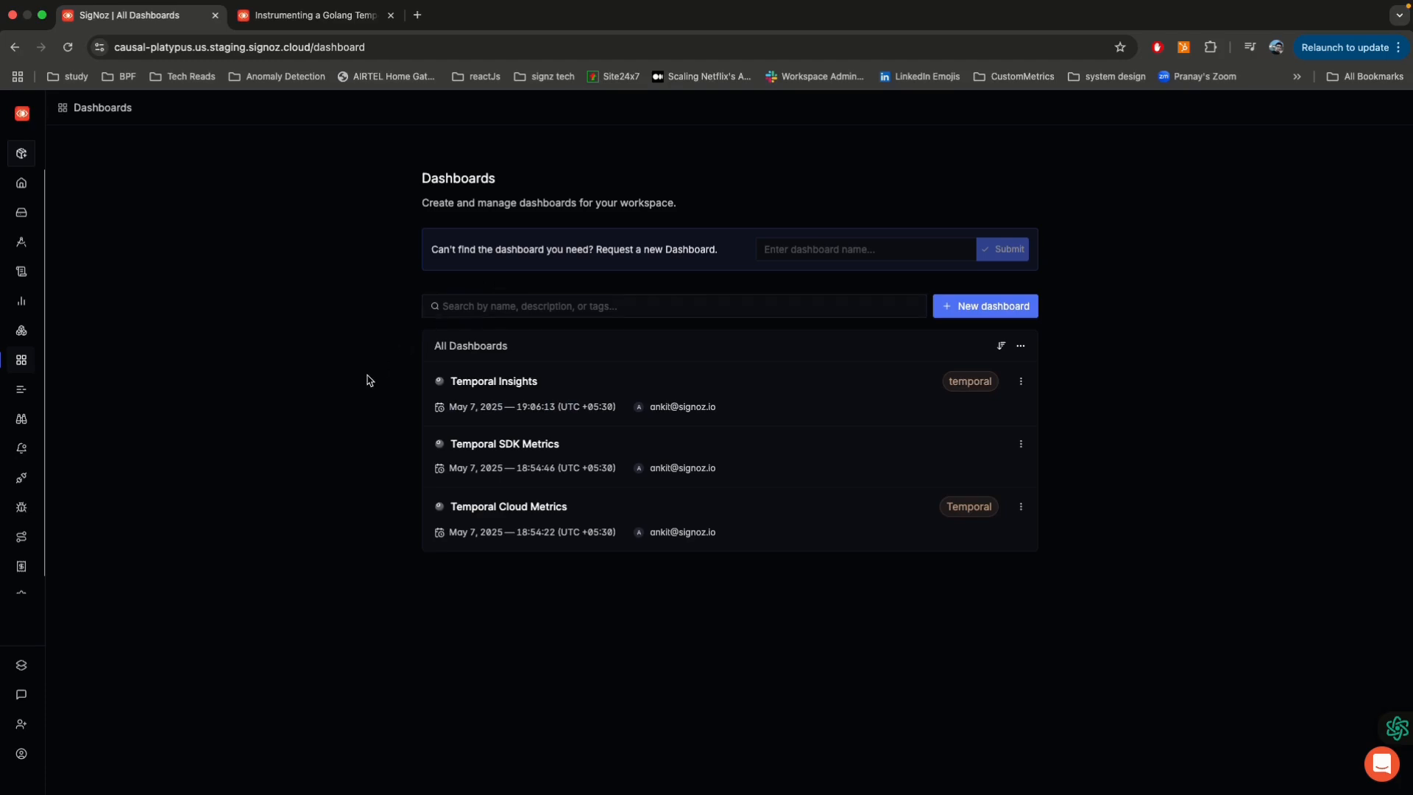
pyautogui.click(519, 451)
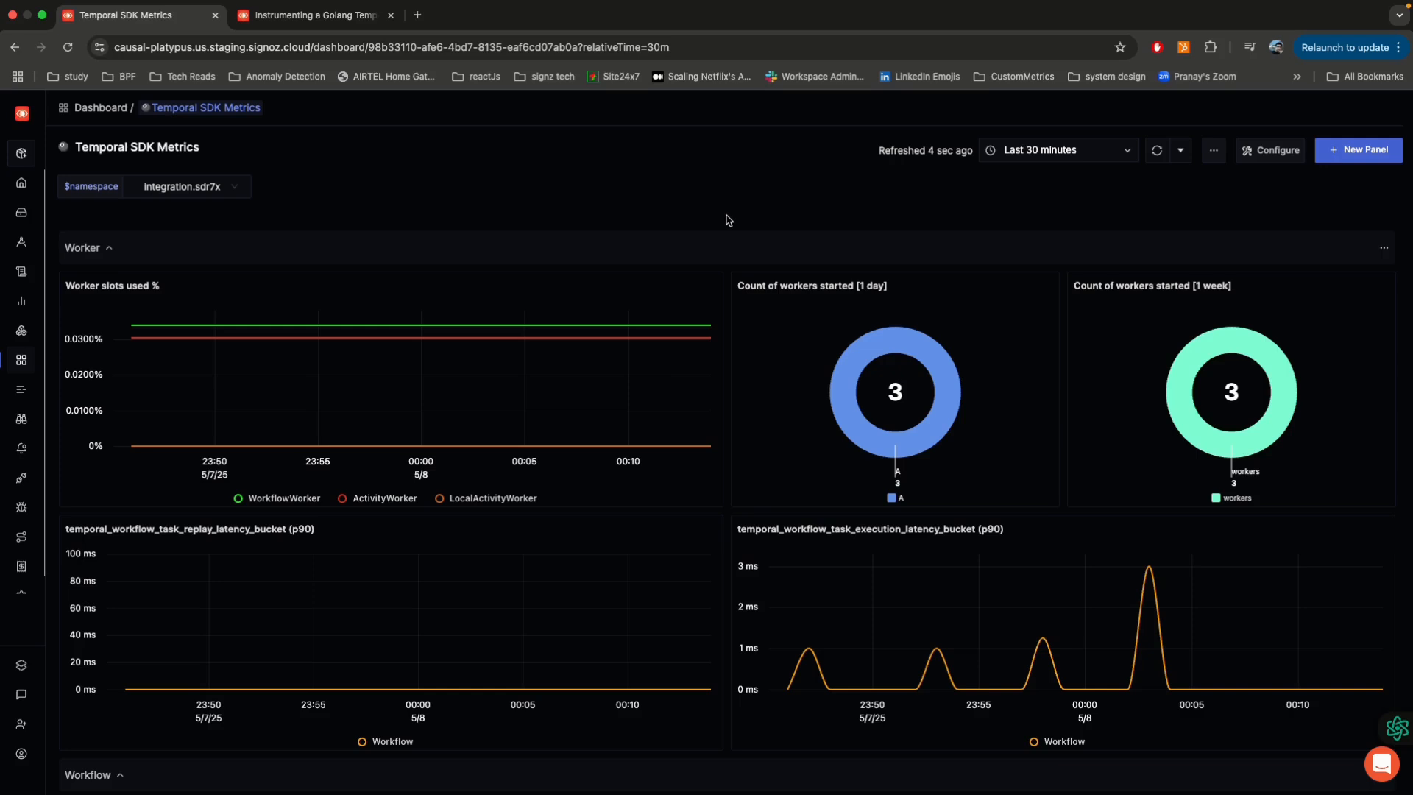
pyautogui.scroll(-5, 727, 219)
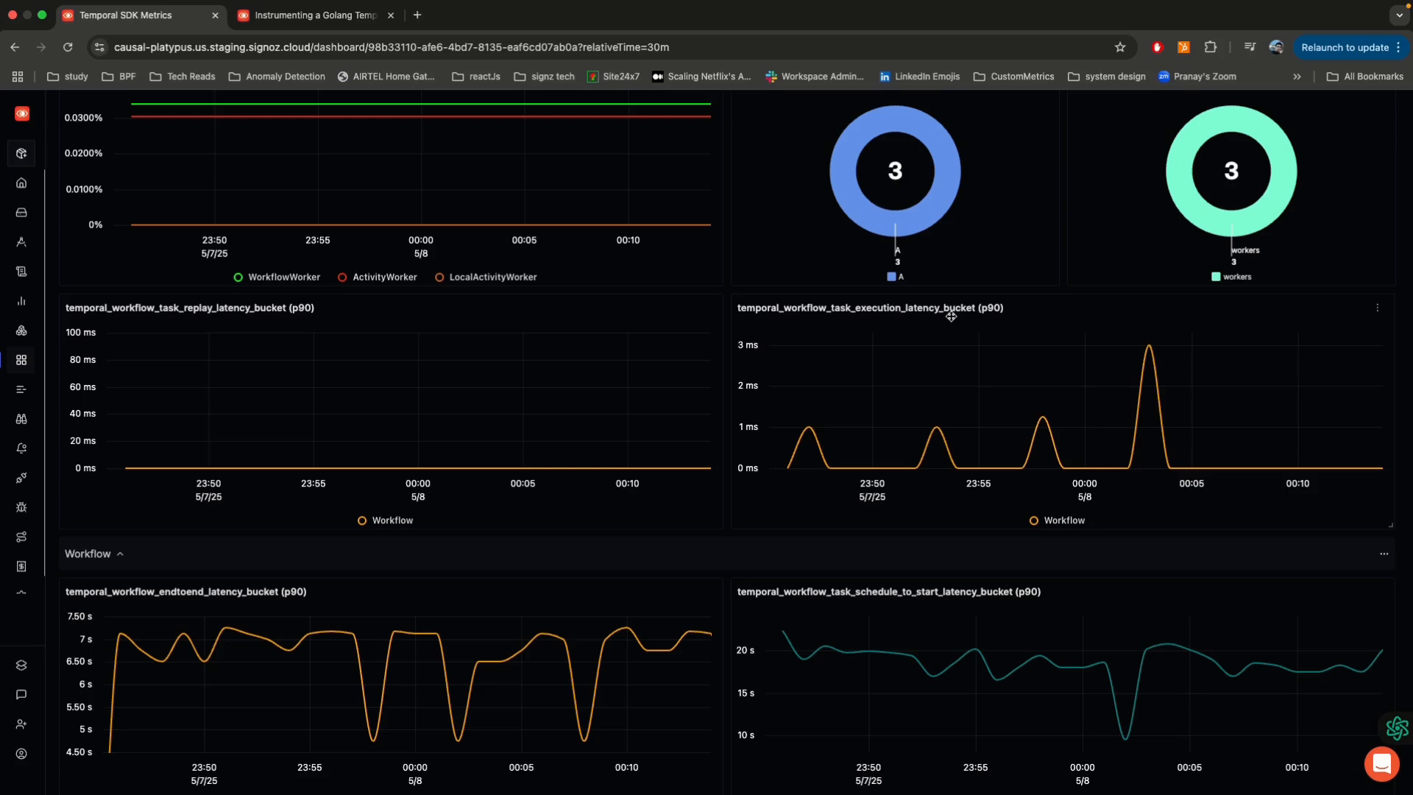
pyautogui.scroll(-5, 951, 316)
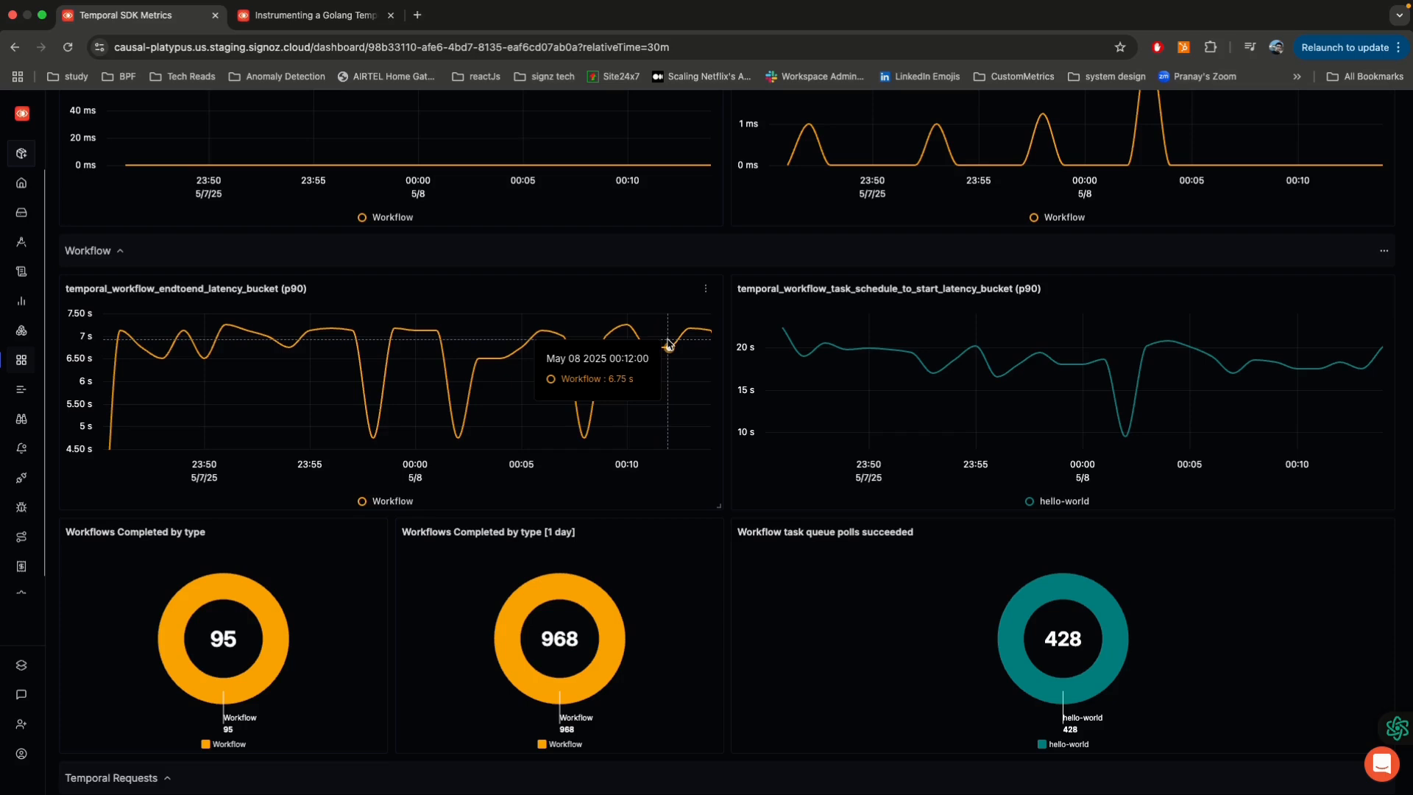
pyautogui.scroll(-4, 731, 410)
pyautogui.scroll(2, 732, 410)
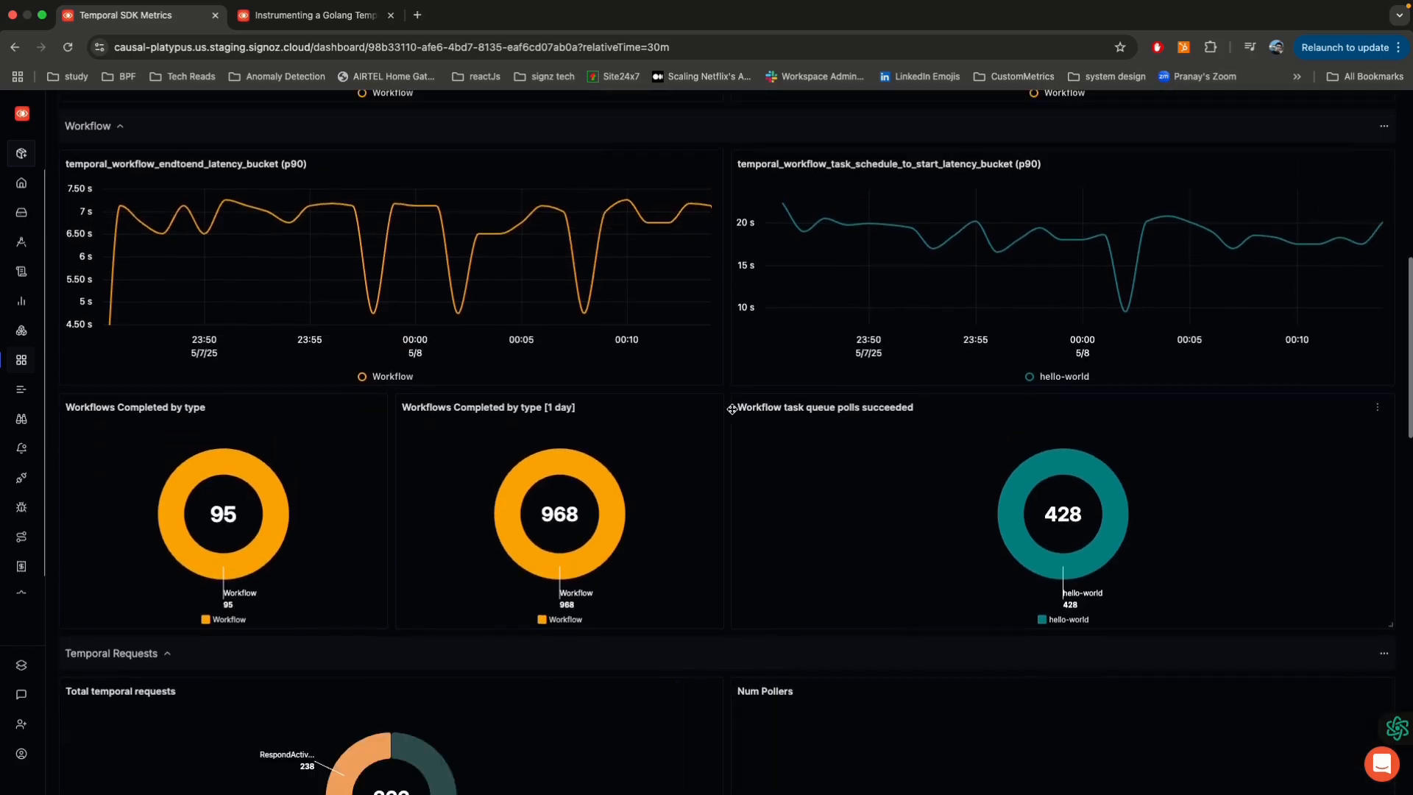
pyautogui.scroll(-3, 729, 269)
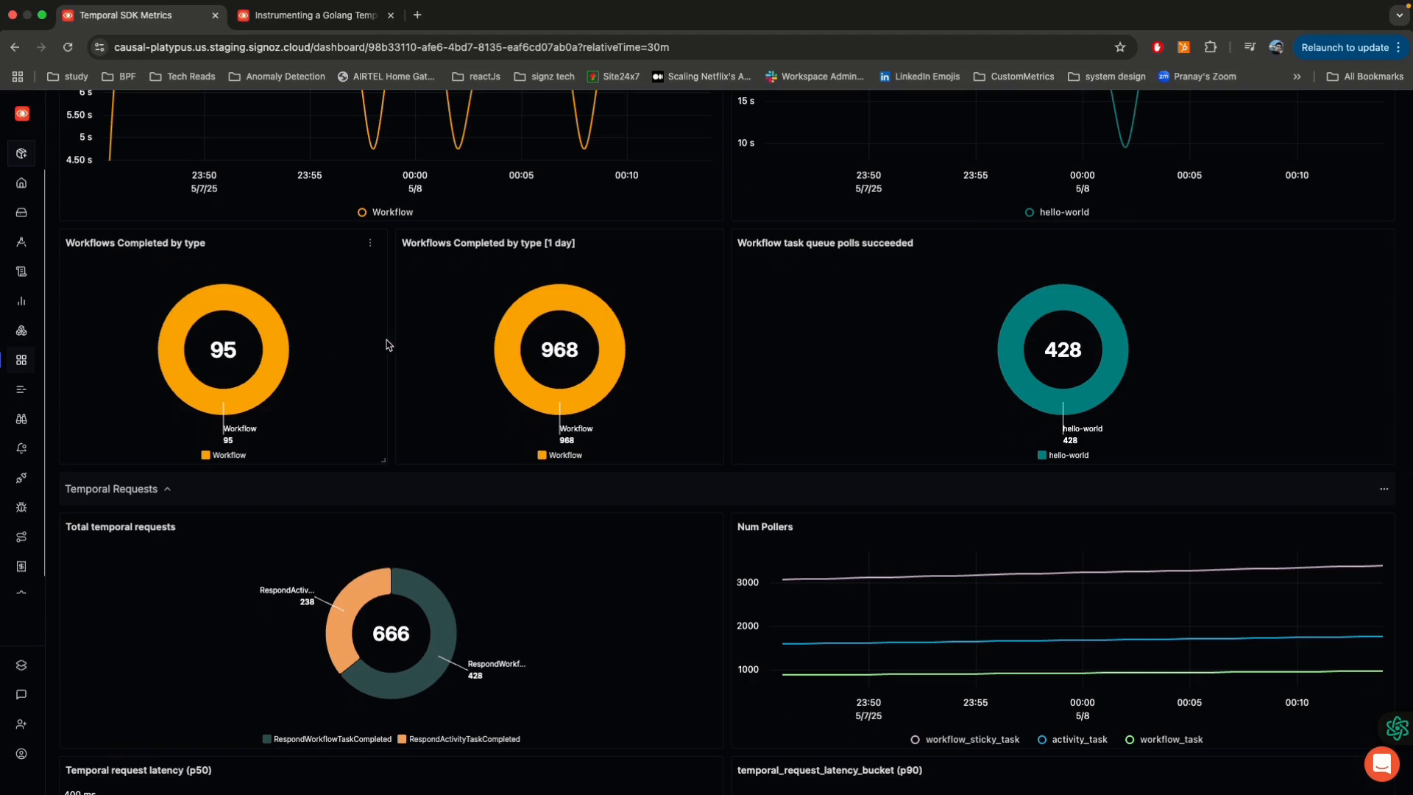
# Step: Examine the Temporal Requests and Activity panels of the SDK metrics dashboard, including request latency and pollers
pyautogui.scroll(-5, 766, 329)
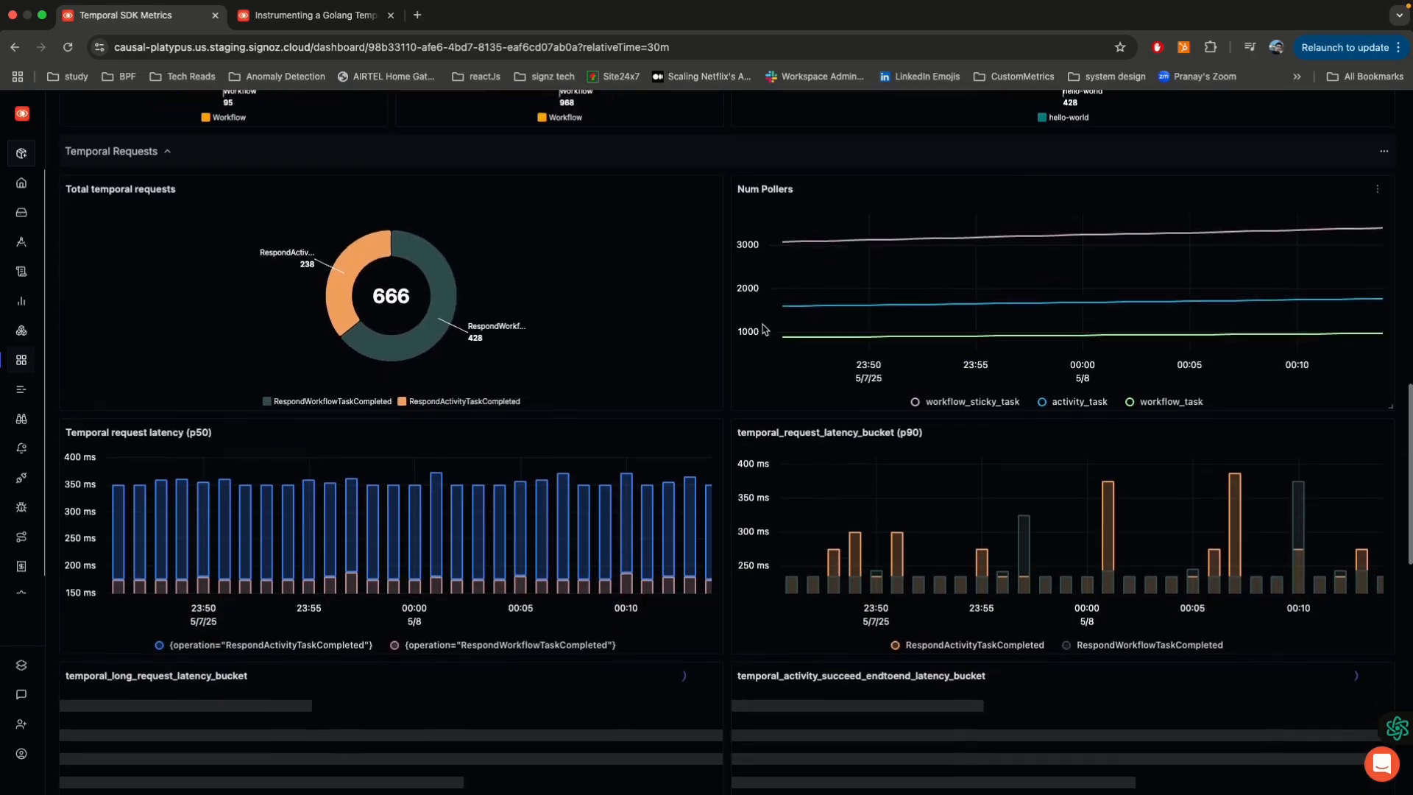
pyautogui.scroll(1, 753, 324)
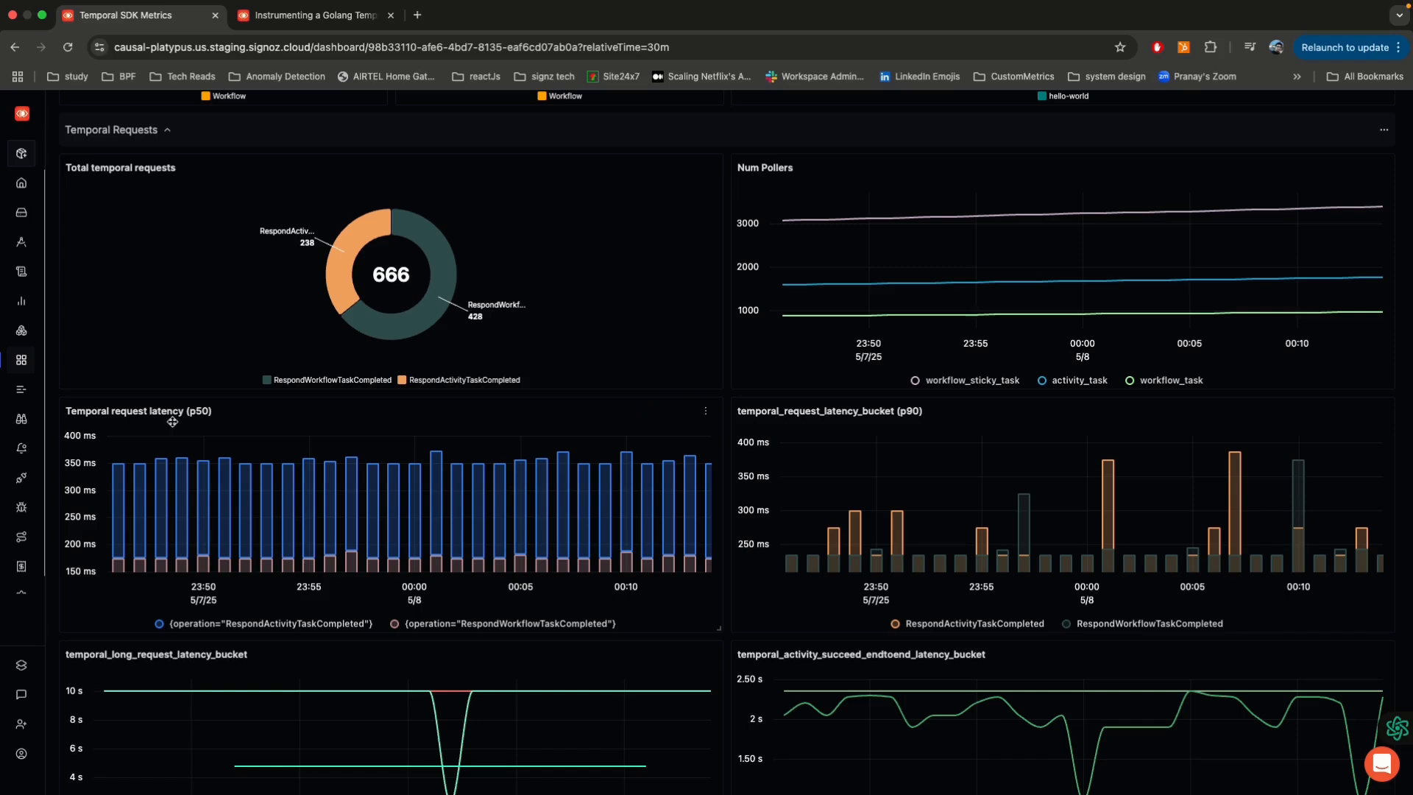
pyautogui.moveTo(676, 458)
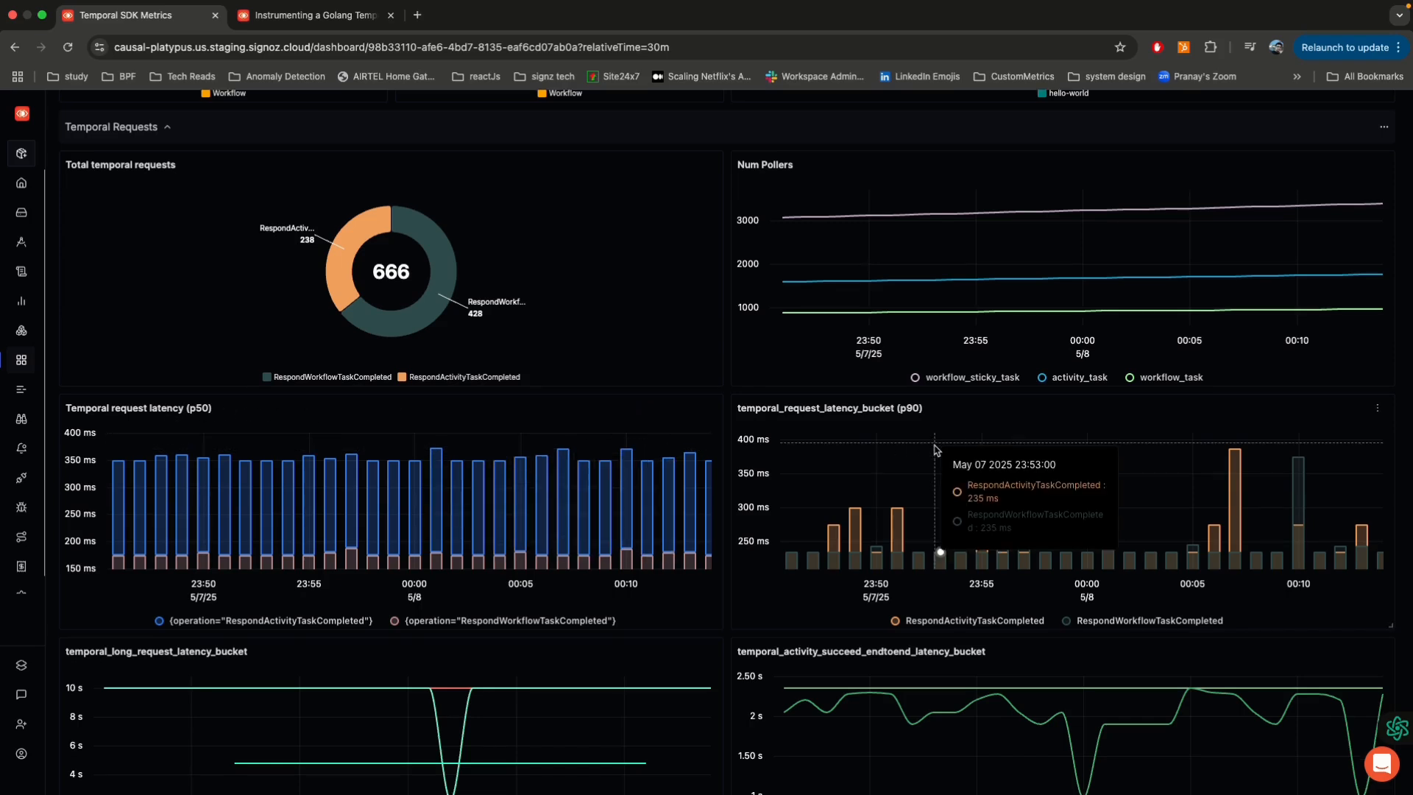
pyautogui.scroll(-5, 936, 451)
pyautogui.scroll(-7, 936, 450)
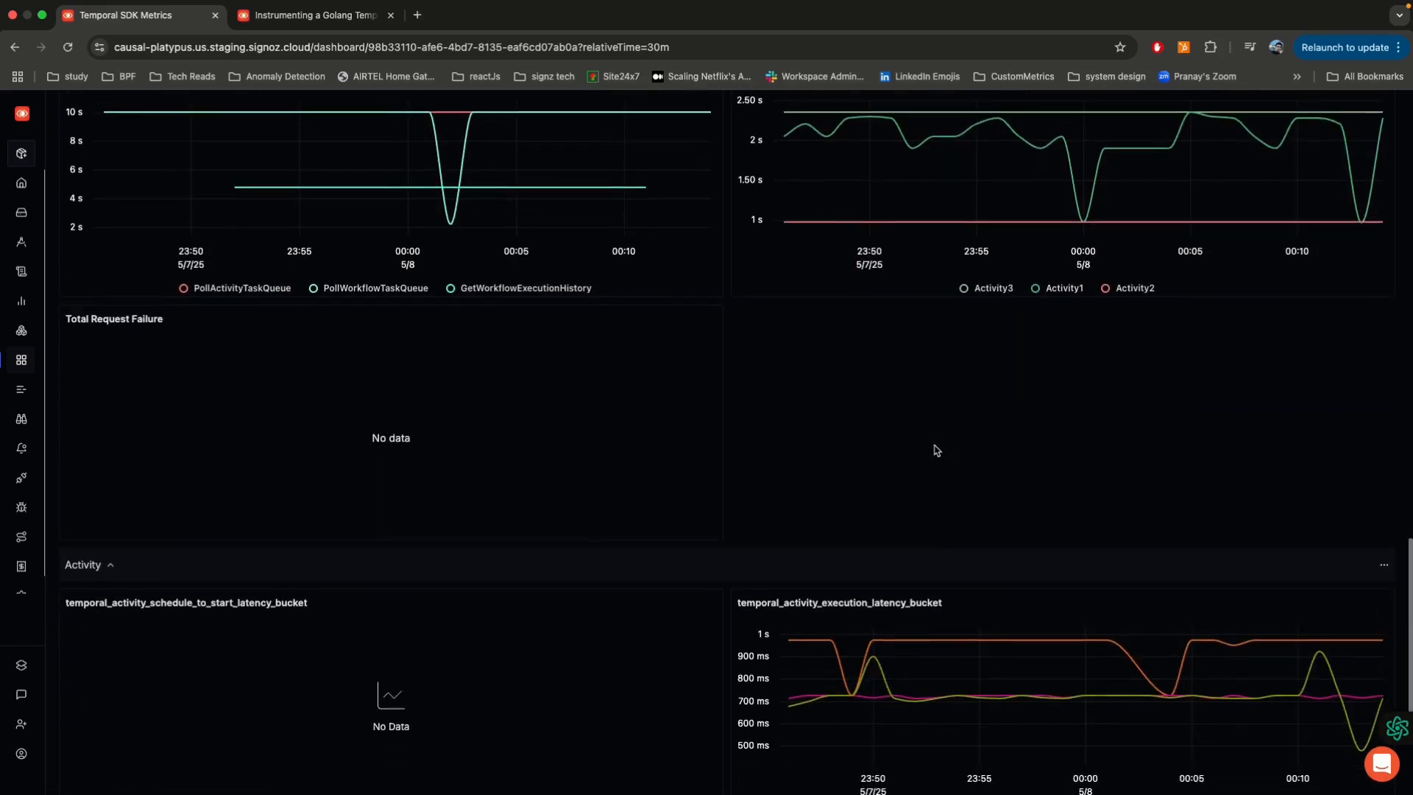
pyautogui.scroll(15, 936, 450)
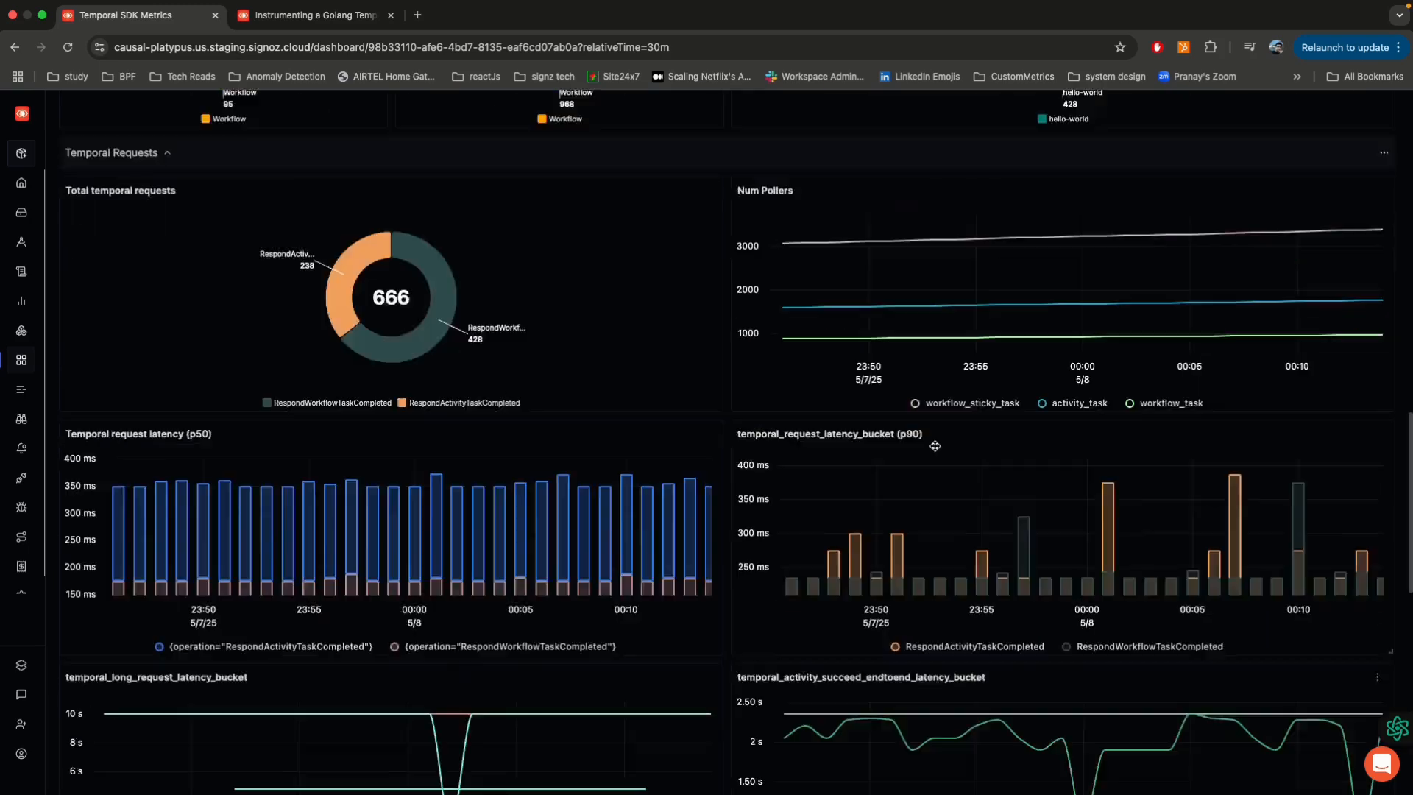
# Step: Open the Temporal Cloud Metrics dashboard and examine the Workers and Tasks and Temporal Service Requests panels
pyautogui.click(114, 109)
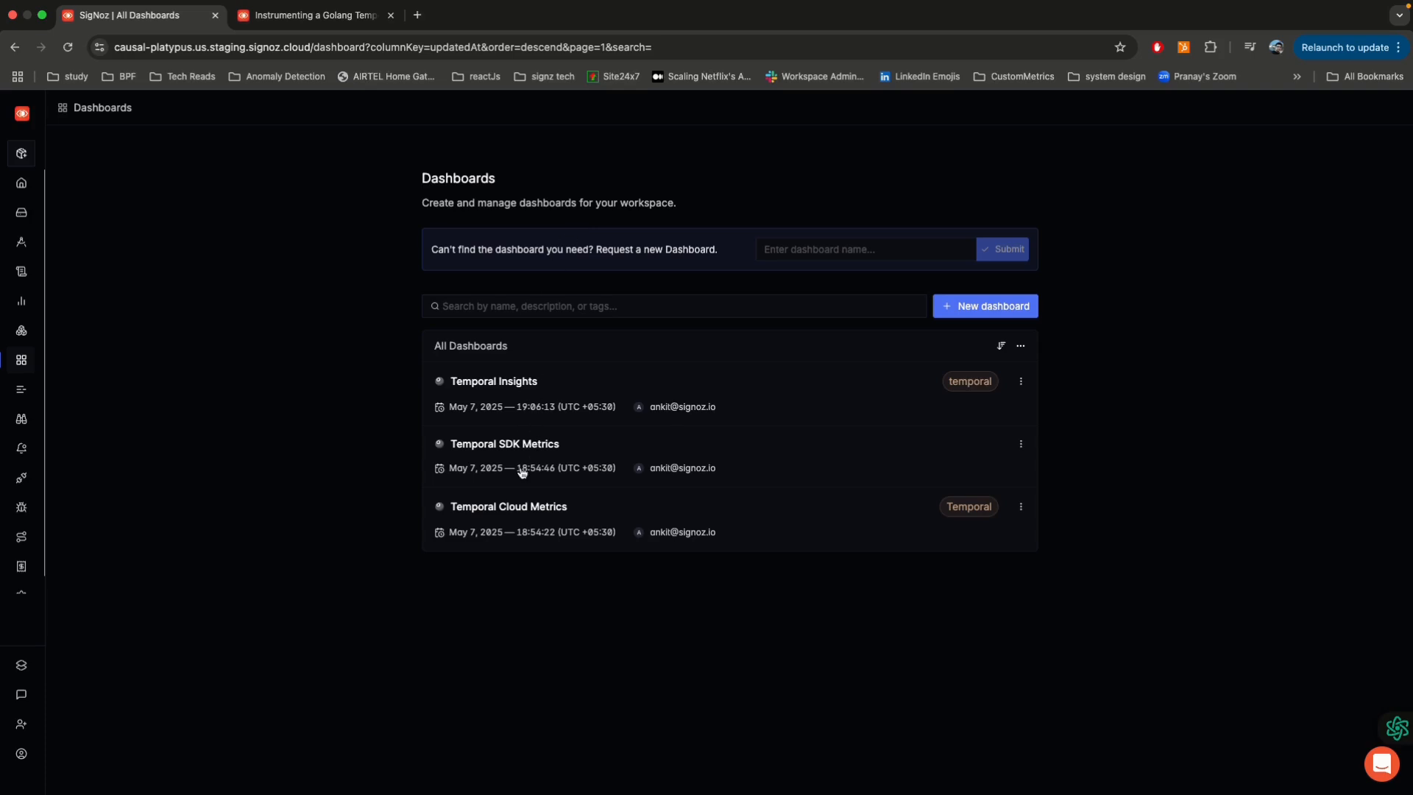
pyautogui.click(511, 506)
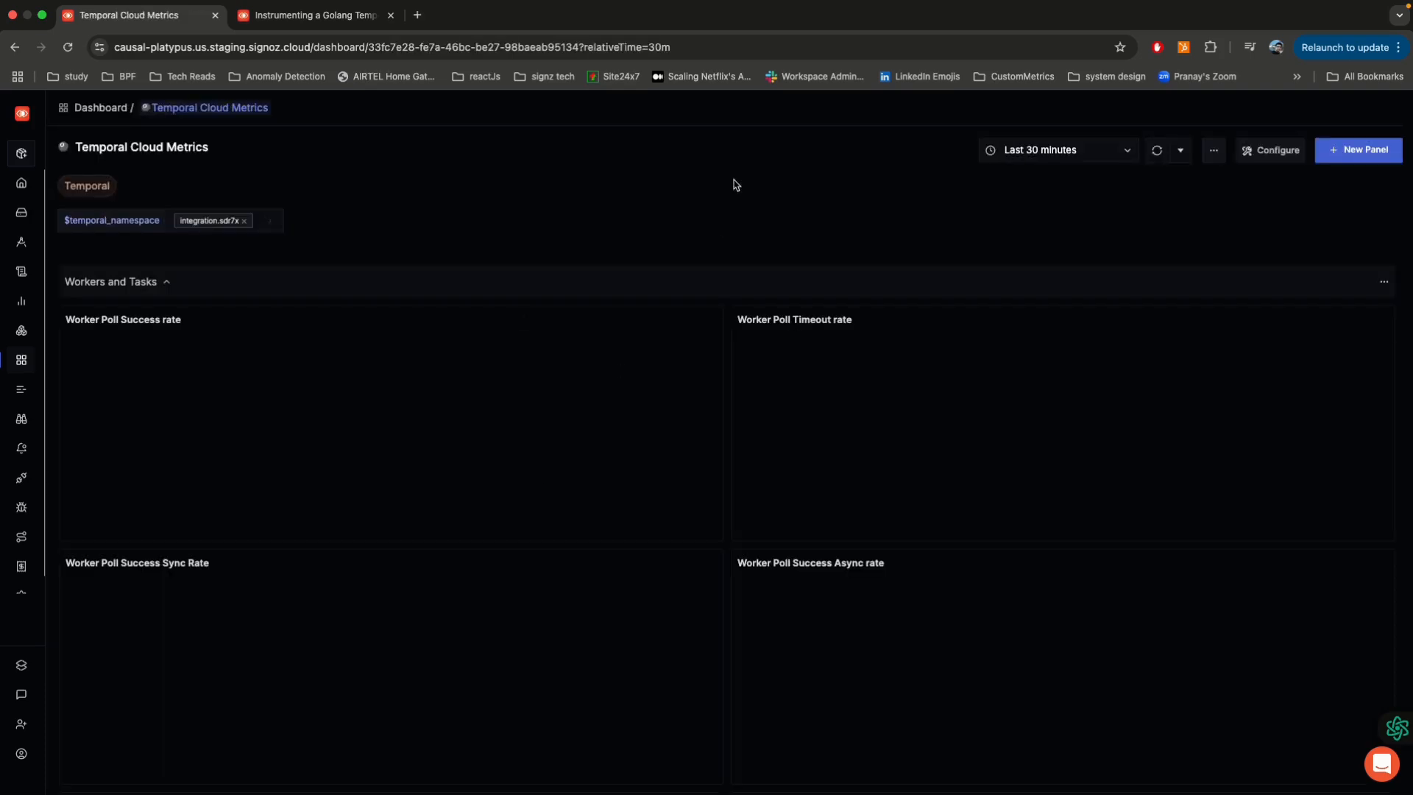
pyautogui.scroll(-1, 725, 184)
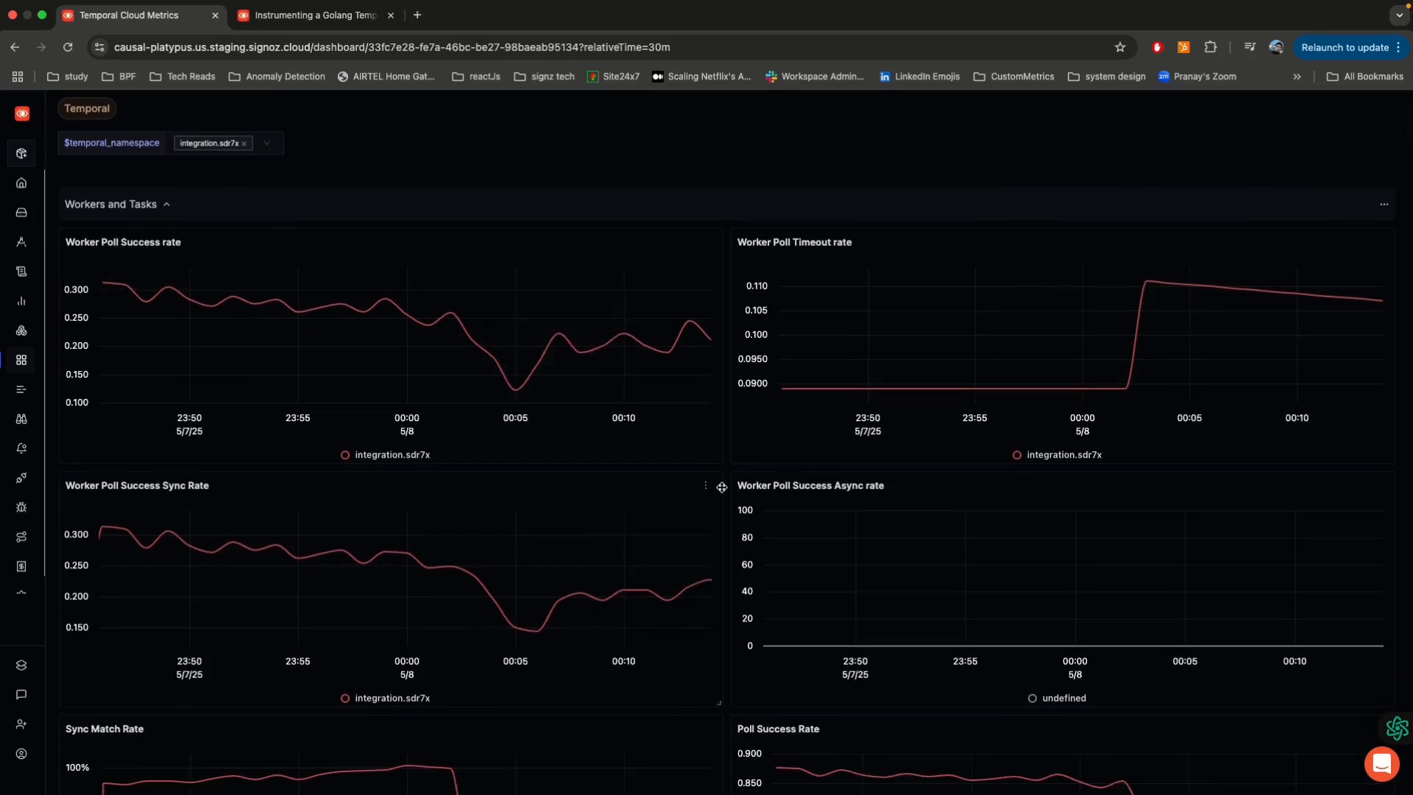
pyautogui.scroll(-5, 731, 471)
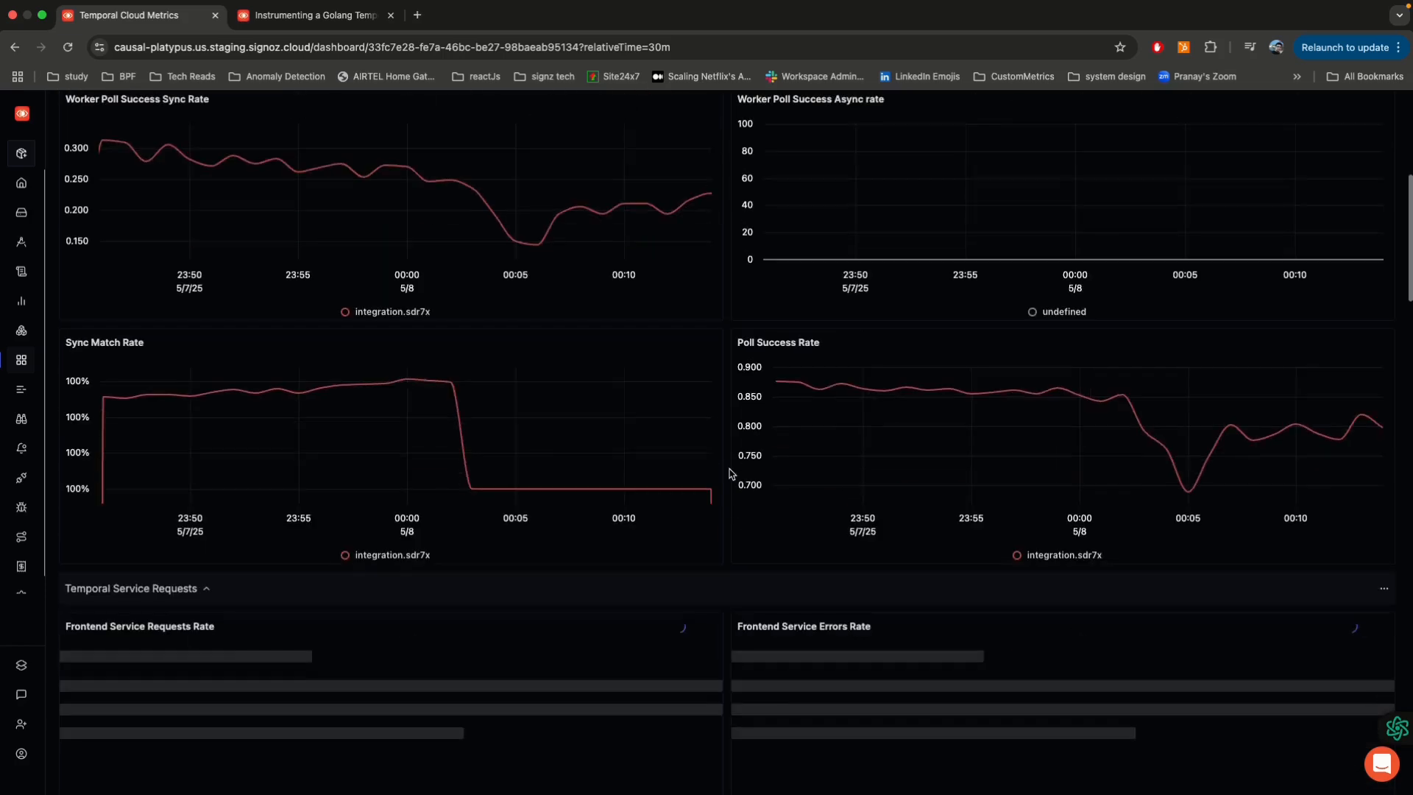
pyautogui.scroll(-6, 731, 474)
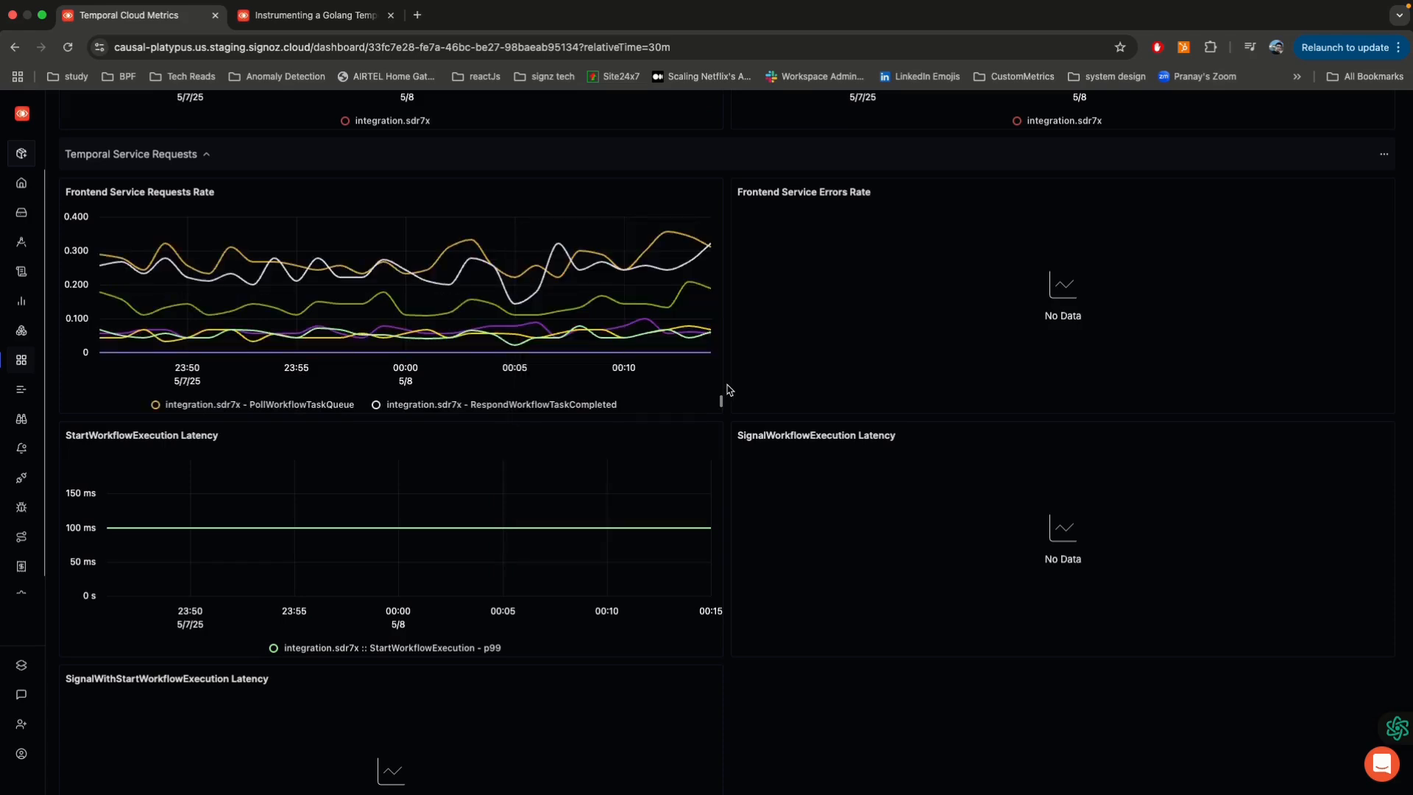
# Step: Examine the Schedules, Workflows Overview and Actions sections of the cloud metrics dashboard
pyautogui.scroll(-12, 728, 390)
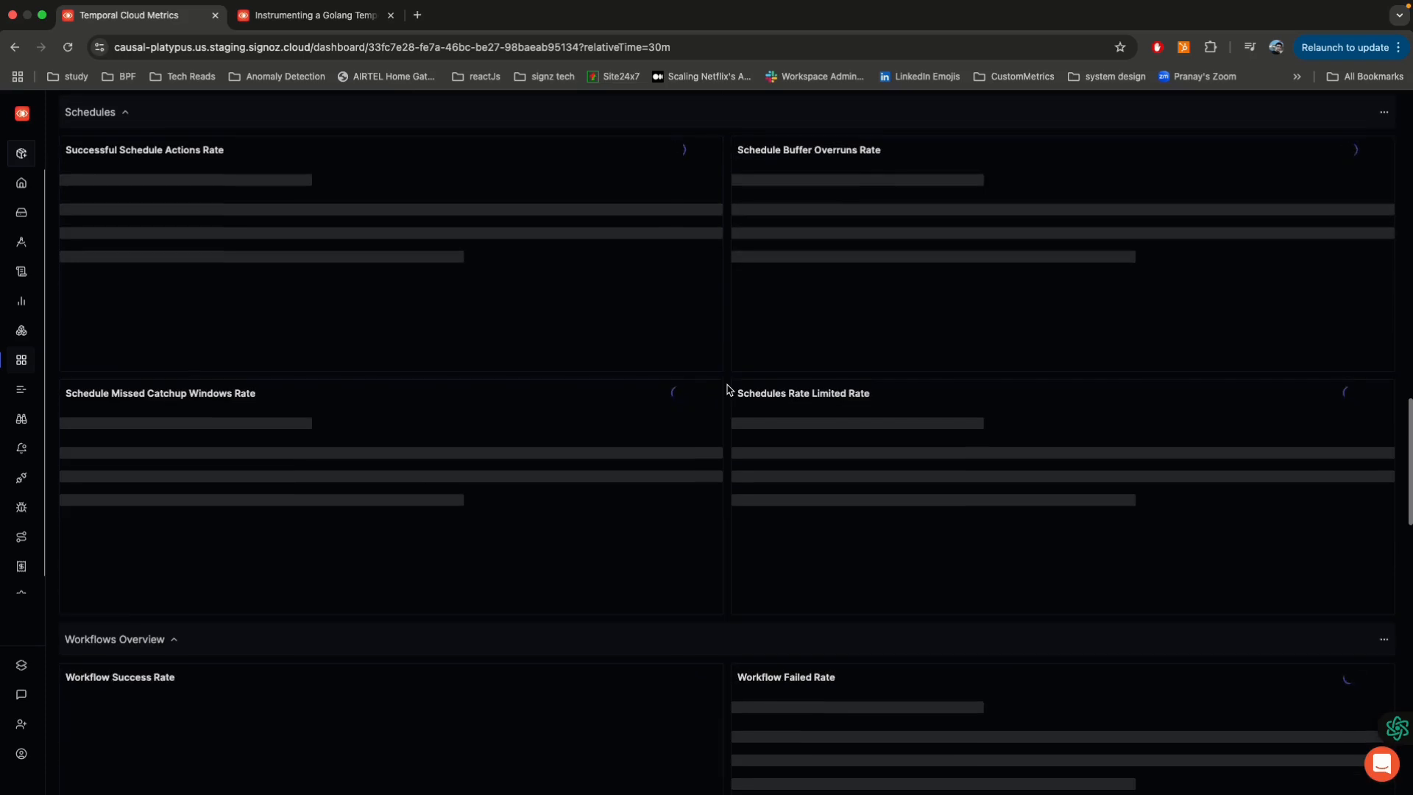
pyautogui.scroll(-7, 727, 390)
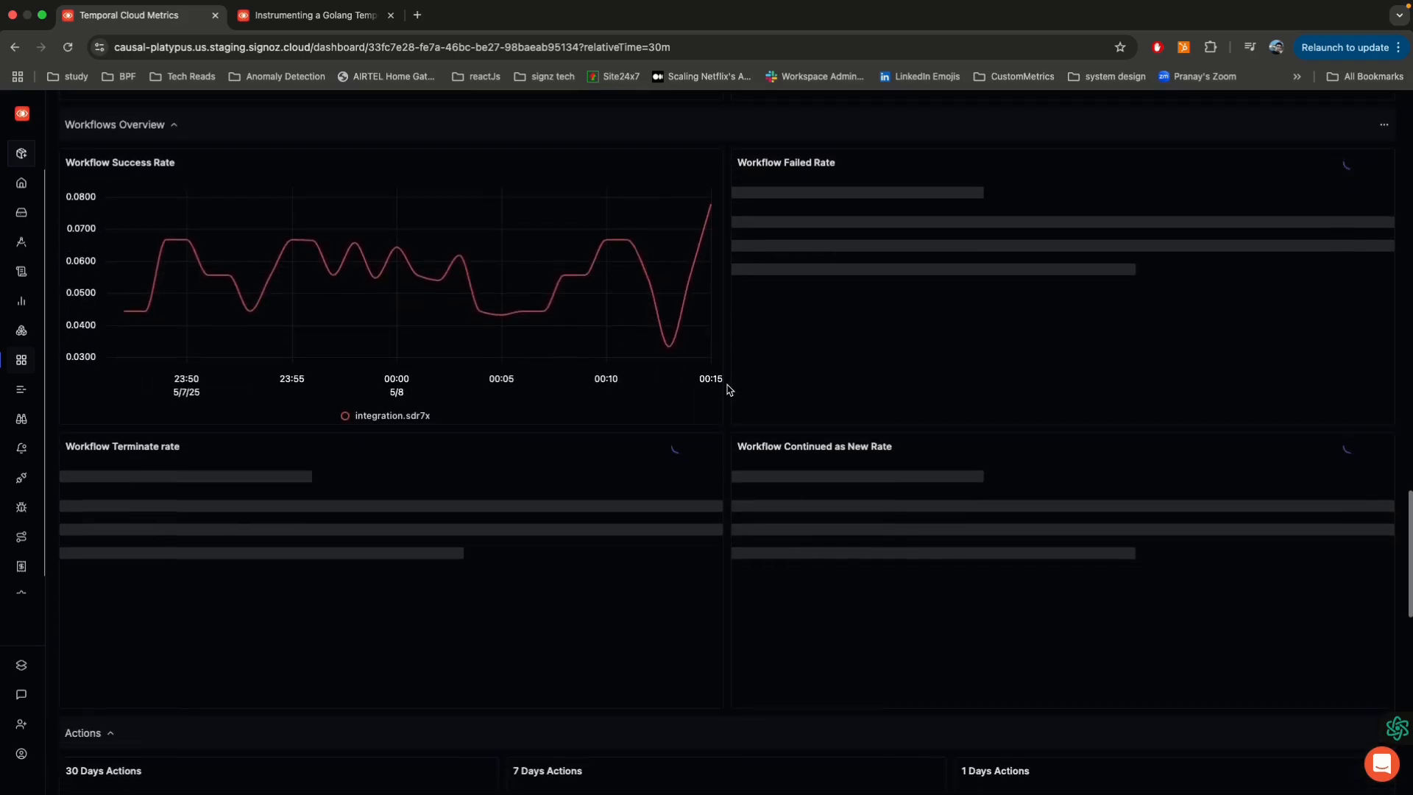
pyautogui.scroll(-7, 646, 337)
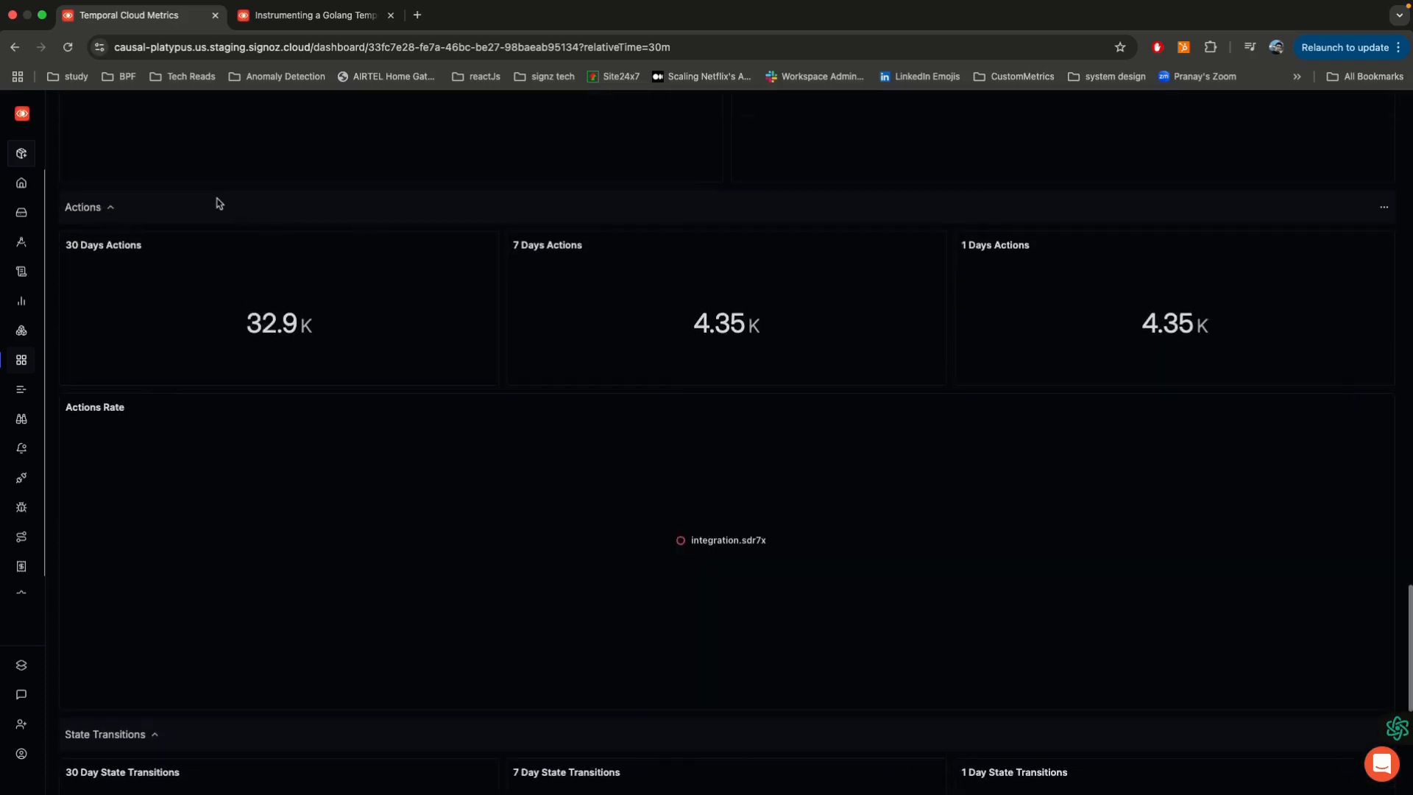
pyautogui.scroll(-5, 218, 203)
pyautogui.scroll(5, 233, 309)
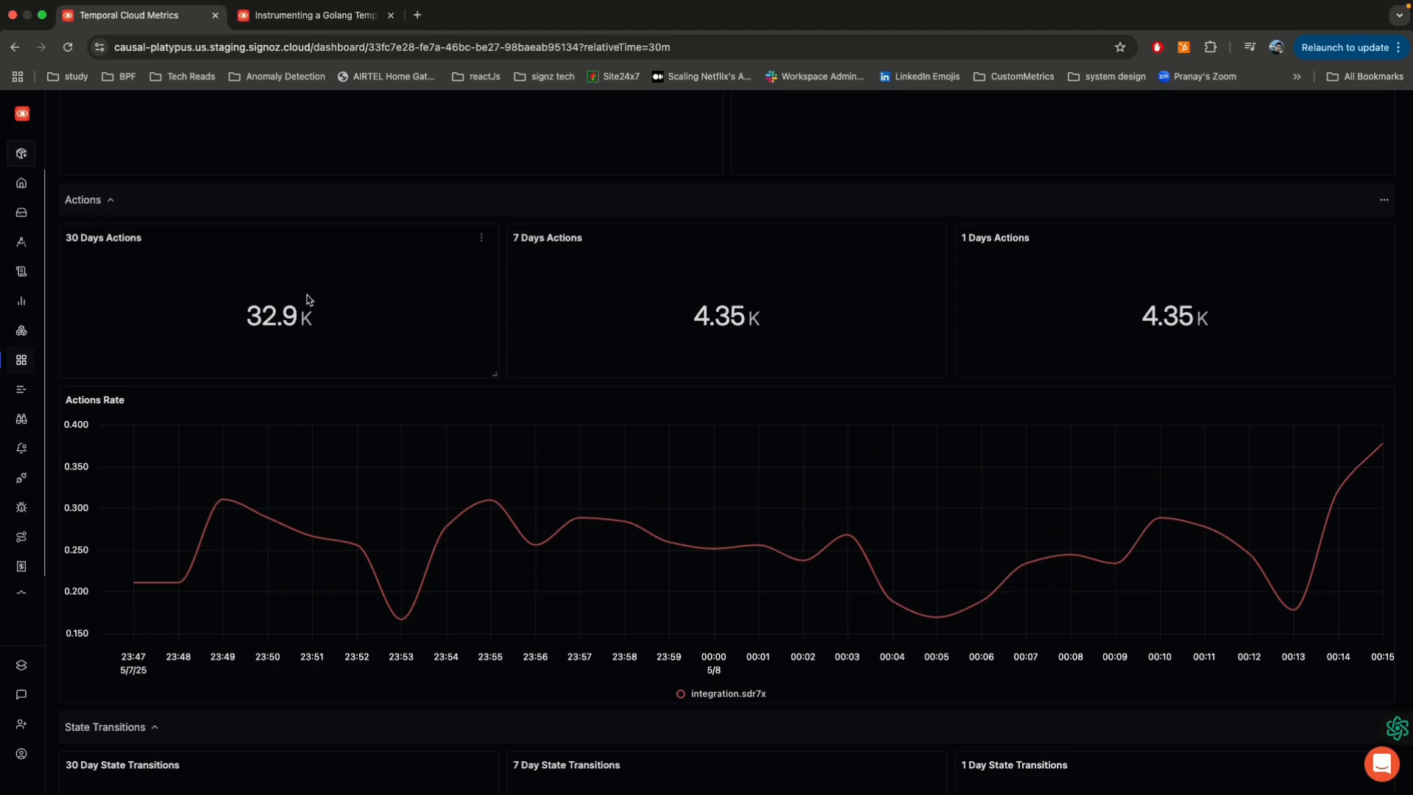
# Step: Examine the Actions Rate and State Transitions panels at the end of the Temporal Cloud Metrics dashboard
pyautogui.scroll(-3, 248, 309)
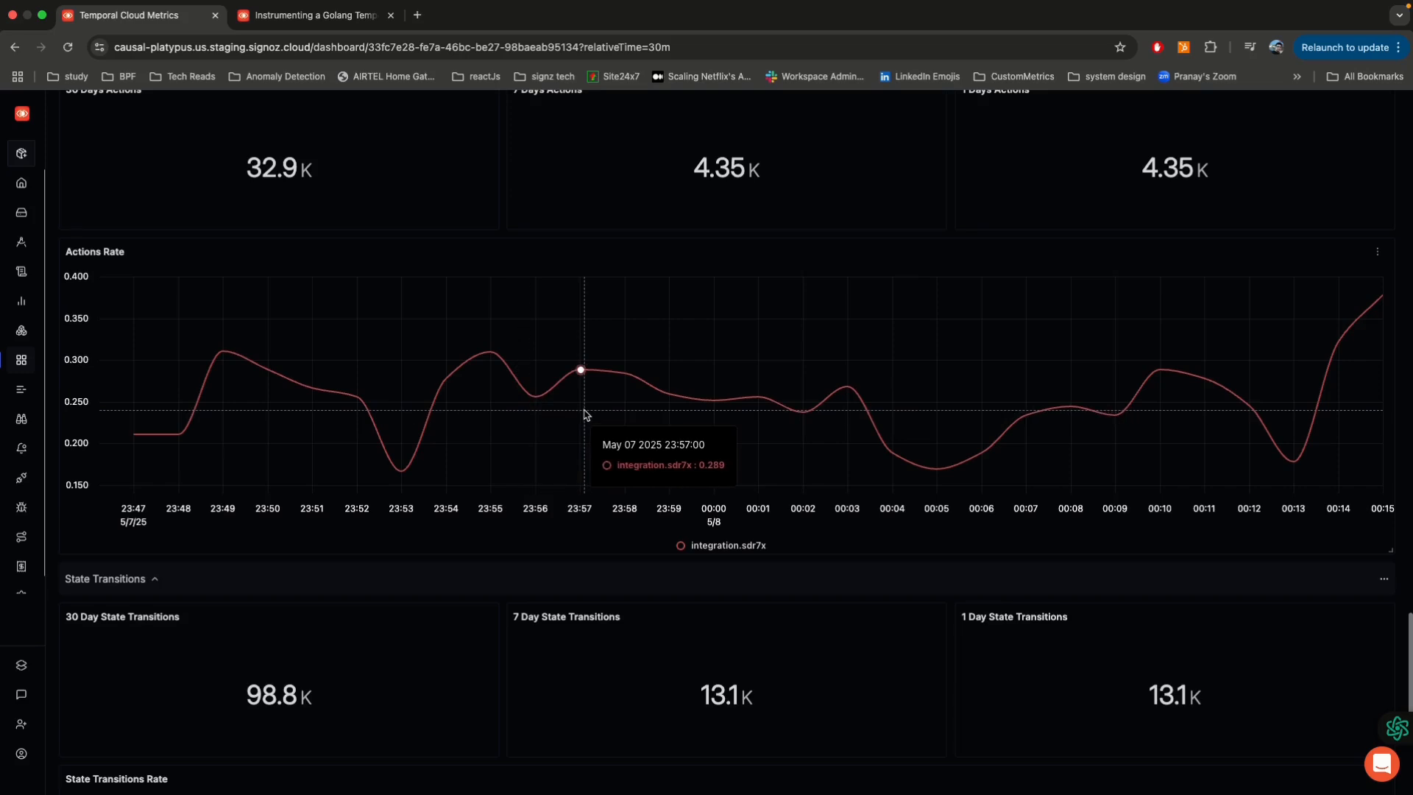
pyautogui.scroll(-4, 587, 372)
pyautogui.scroll(-3, 587, 414)
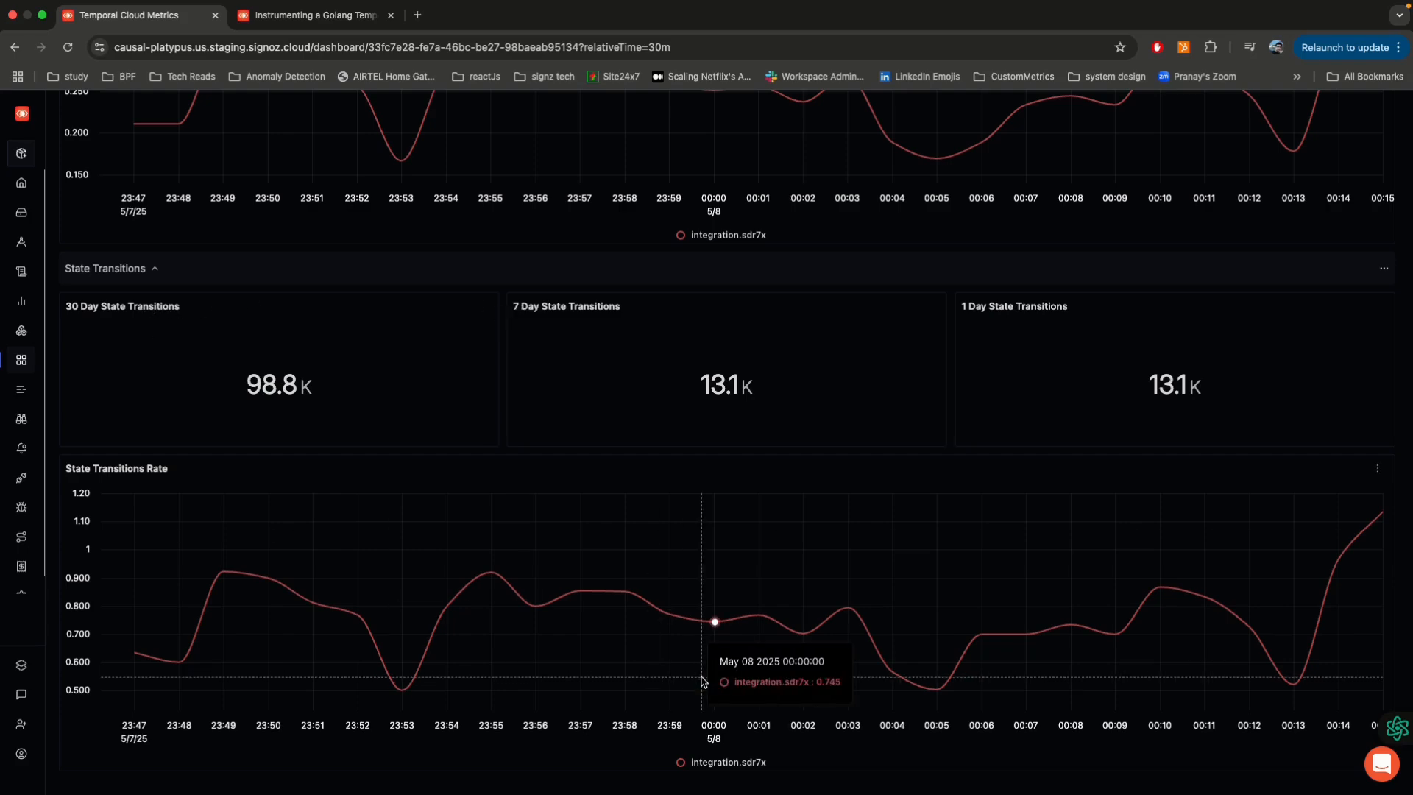
pyautogui.scroll(-15, 852, 645)
# Step: Filter the cloud metrics dashboard to only the hello-world.sdr7x Temporal namespace
pyautogui.scroll(20, 851, 644)
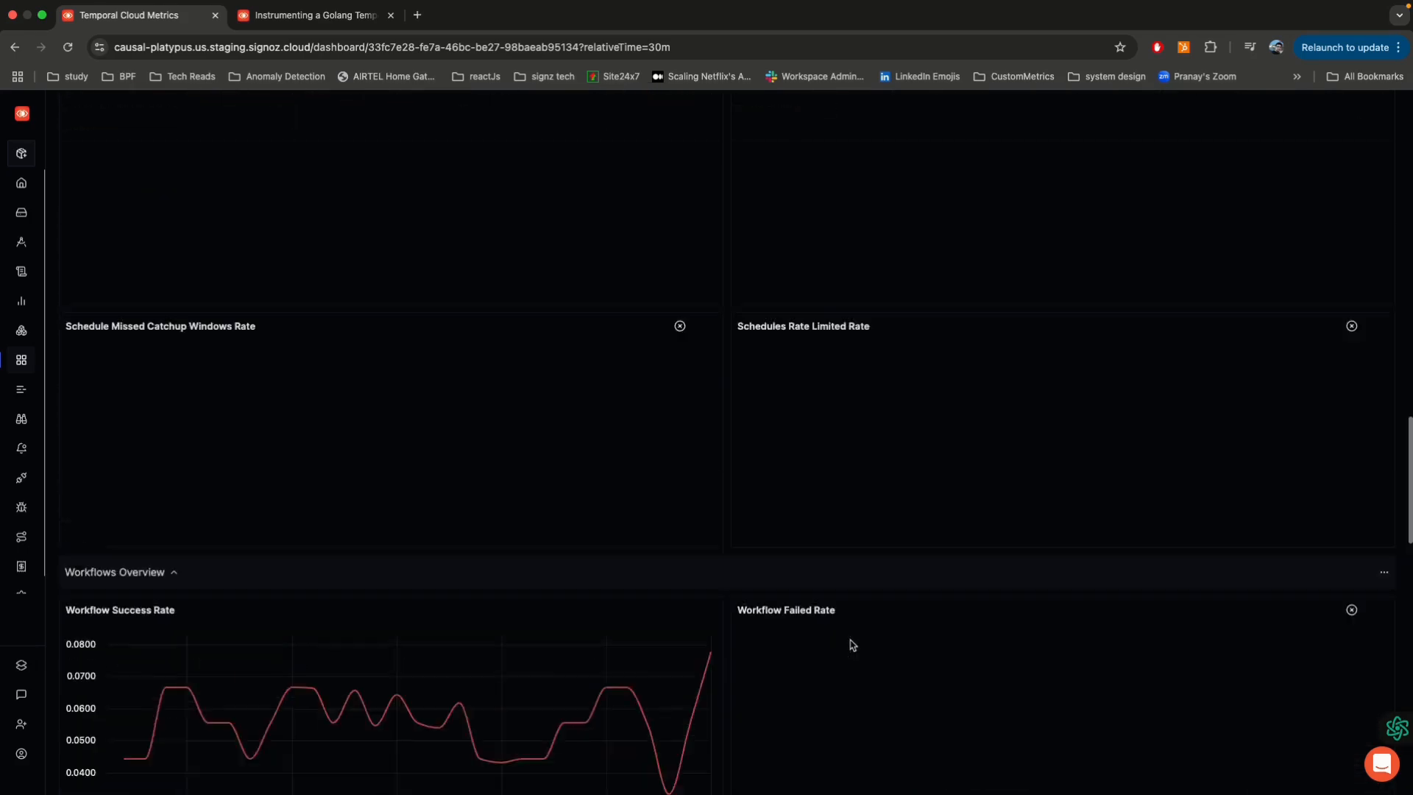
pyautogui.scroll(5, 345, 179)
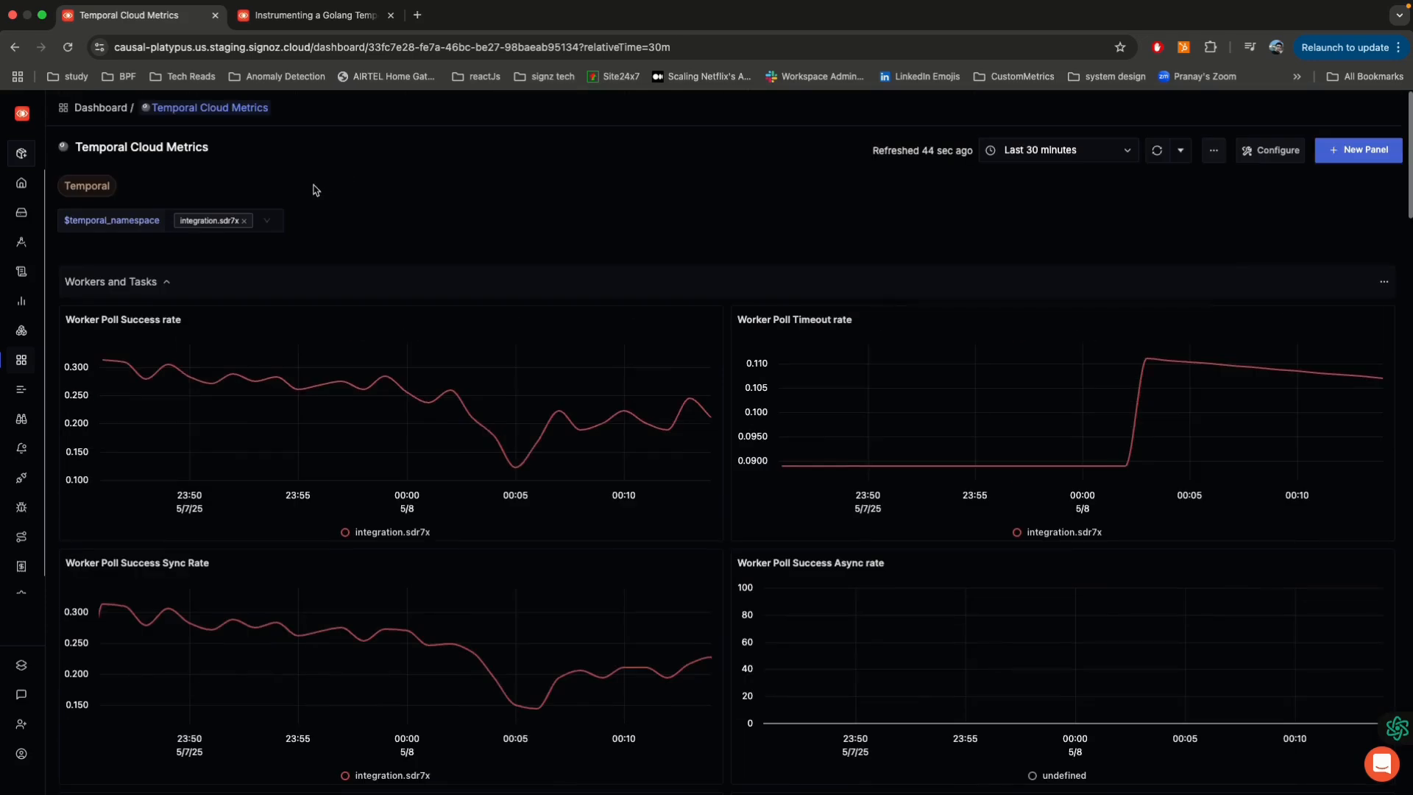
pyautogui.click(234, 219)
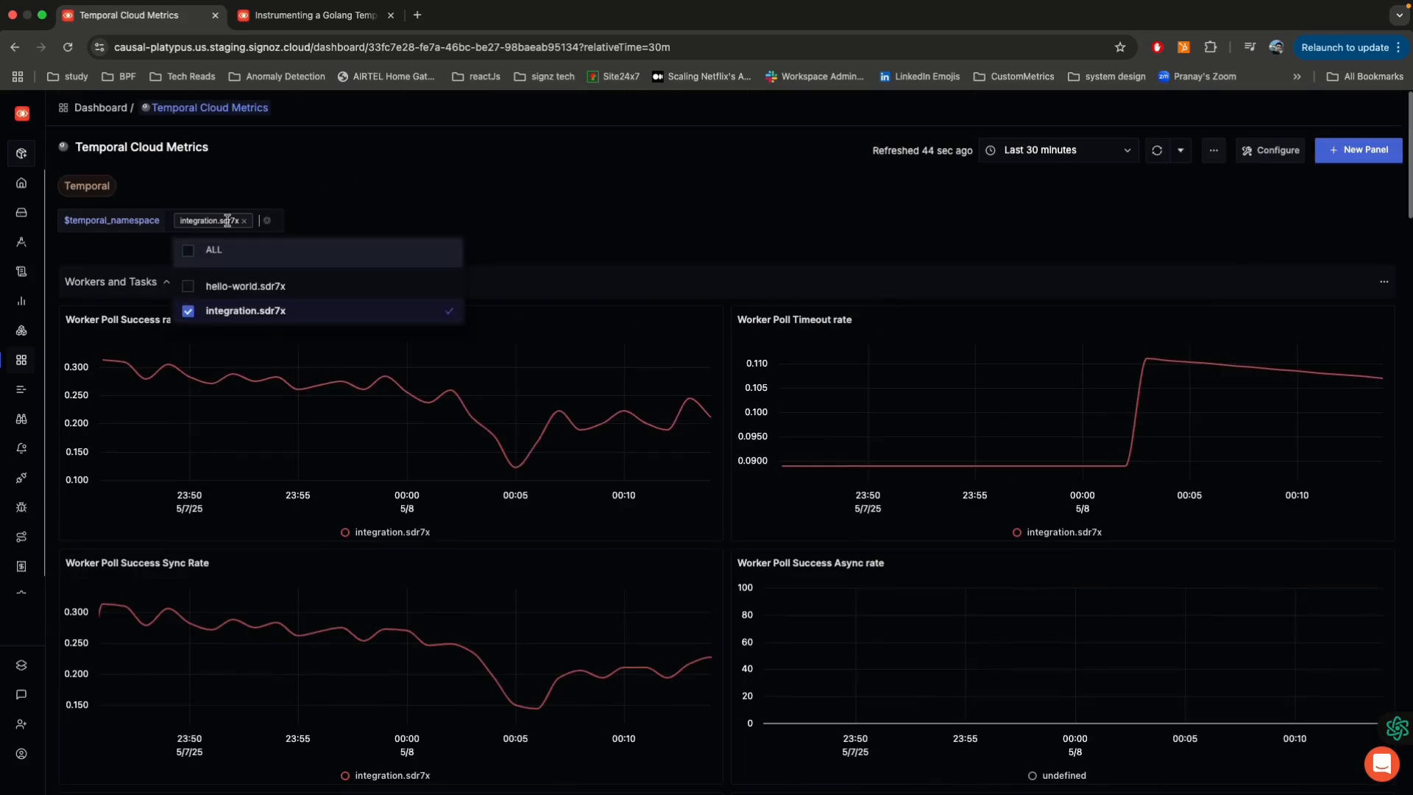
pyautogui.click(443, 288)
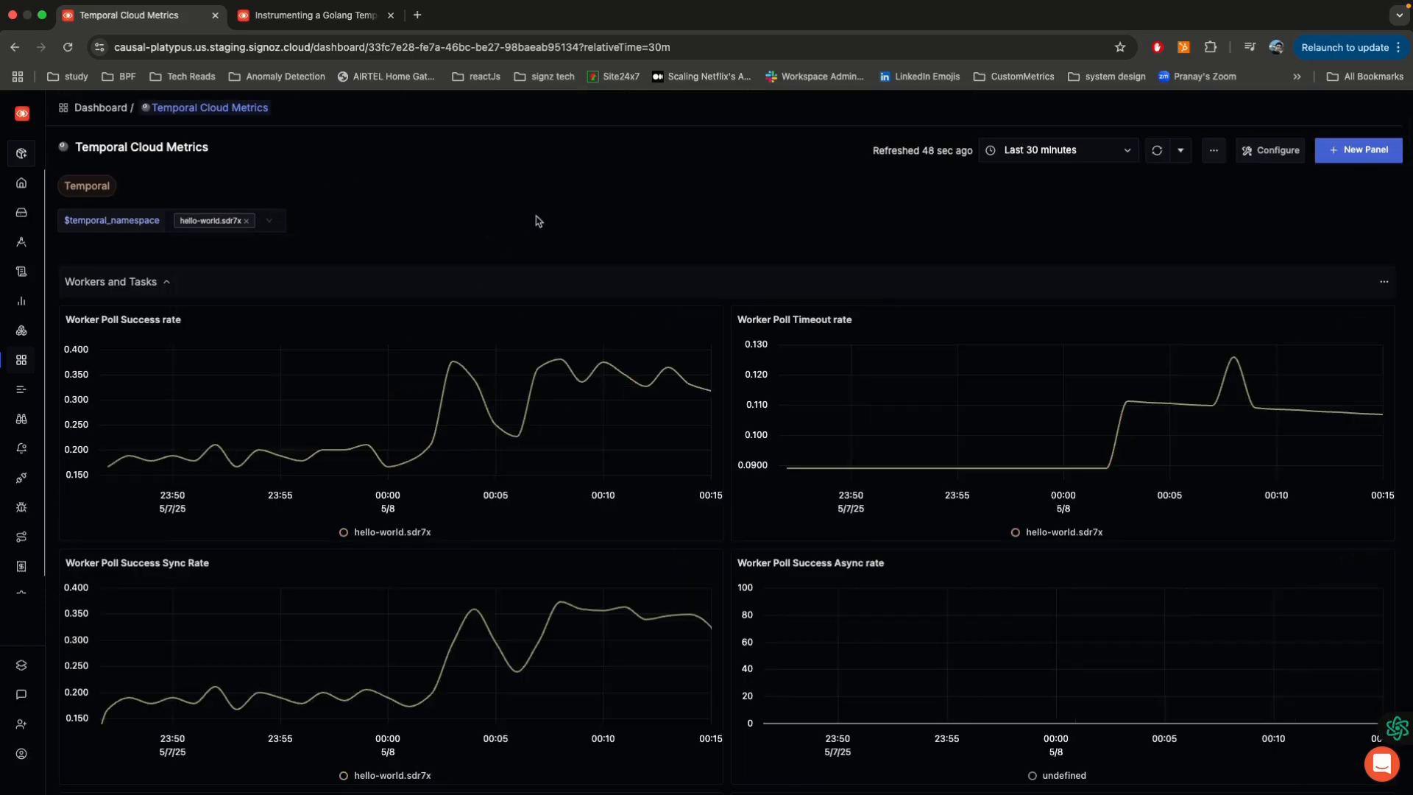
# Step: Open the Temporal Insights dashboard and examine its workflow_id variable and its trace and log panels
pyautogui.moveTo(22, 242)
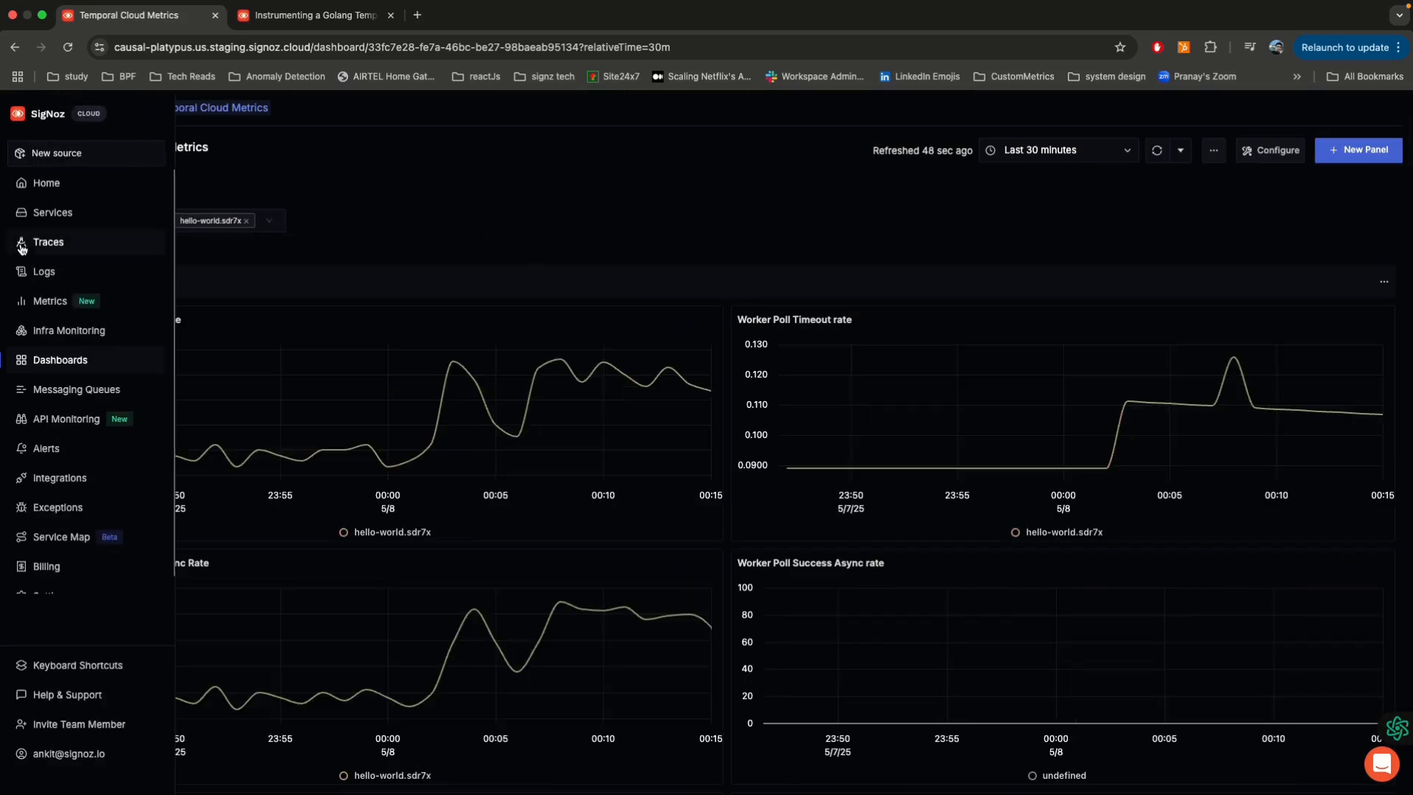
pyautogui.click(73, 361)
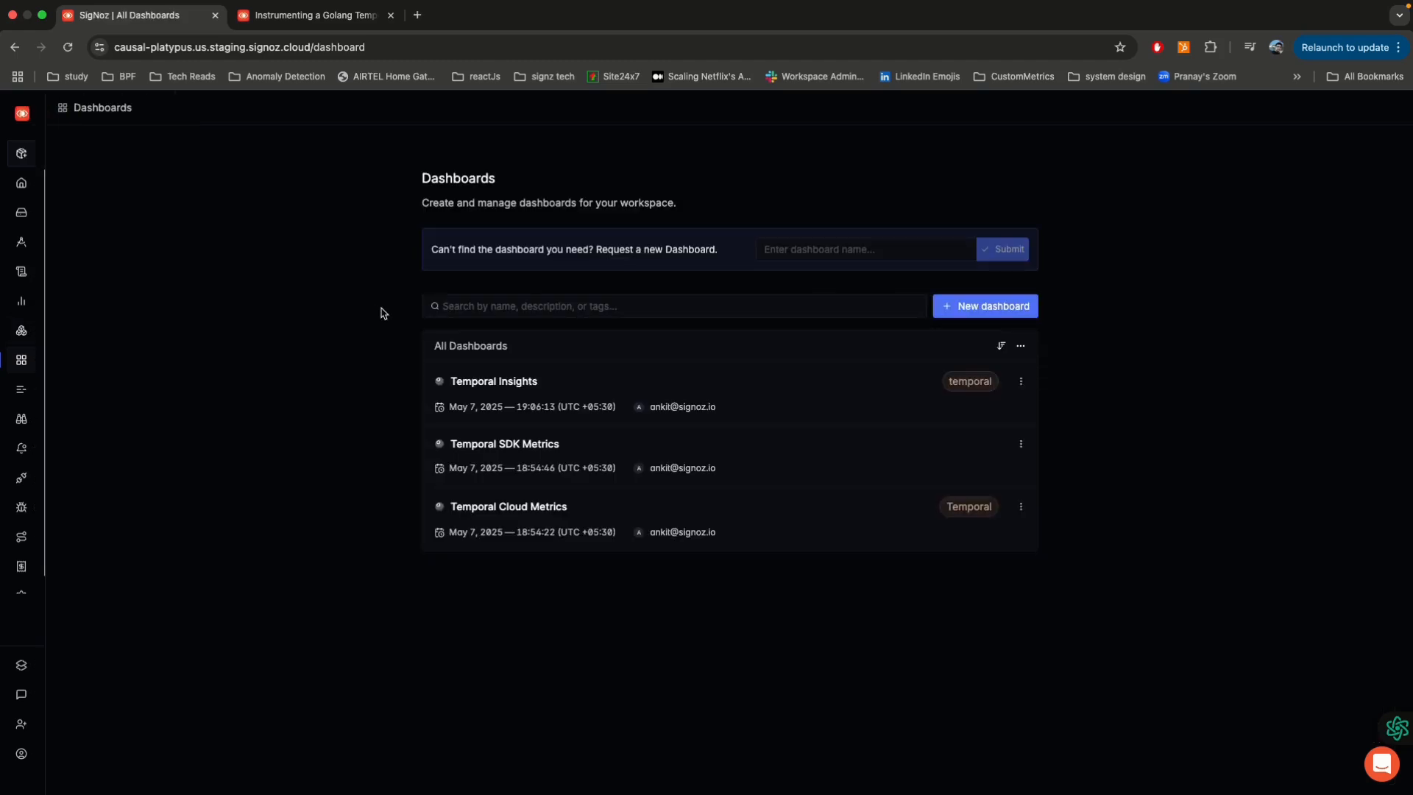
pyautogui.click(518, 383)
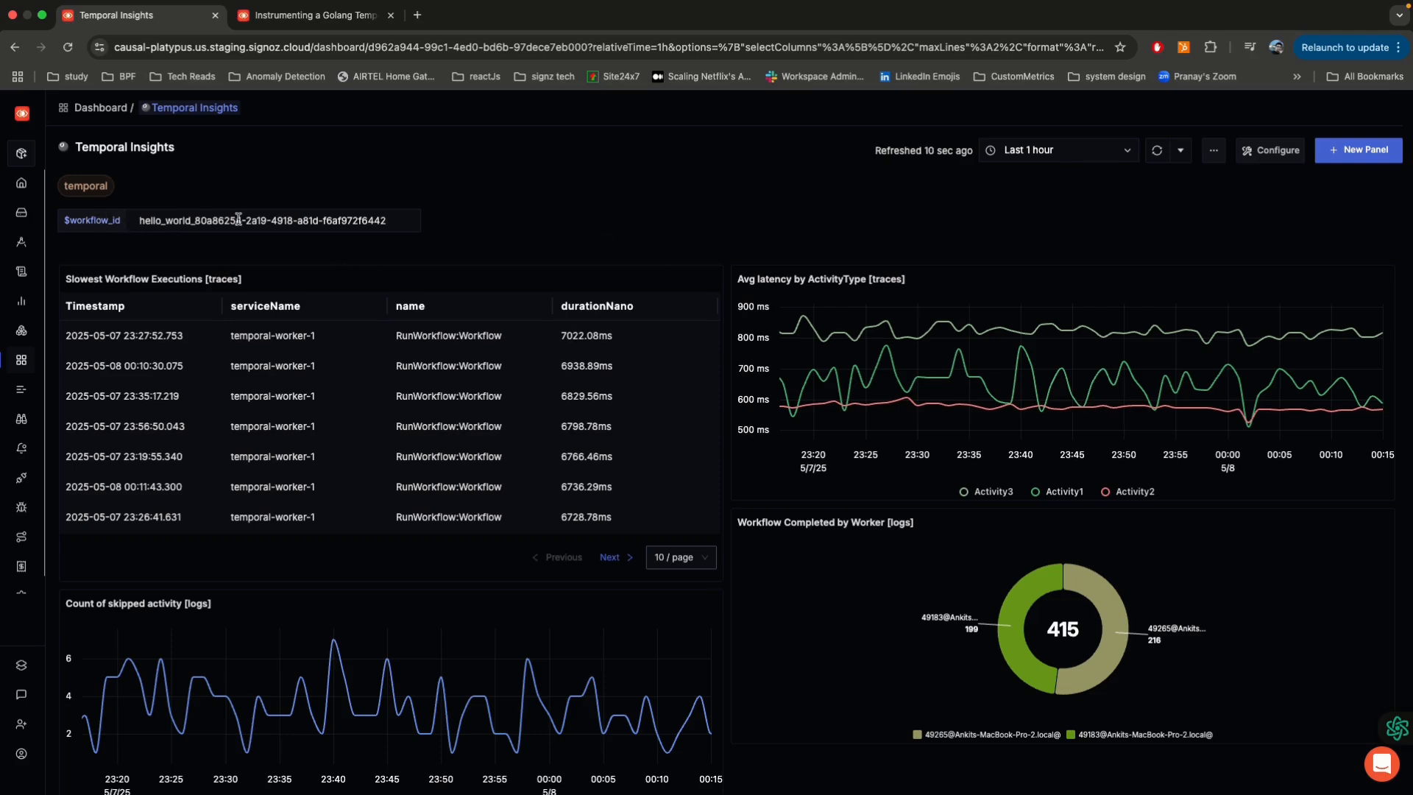
pyautogui.tripleClick(268, 222)
pyautogui.click(541, 208)
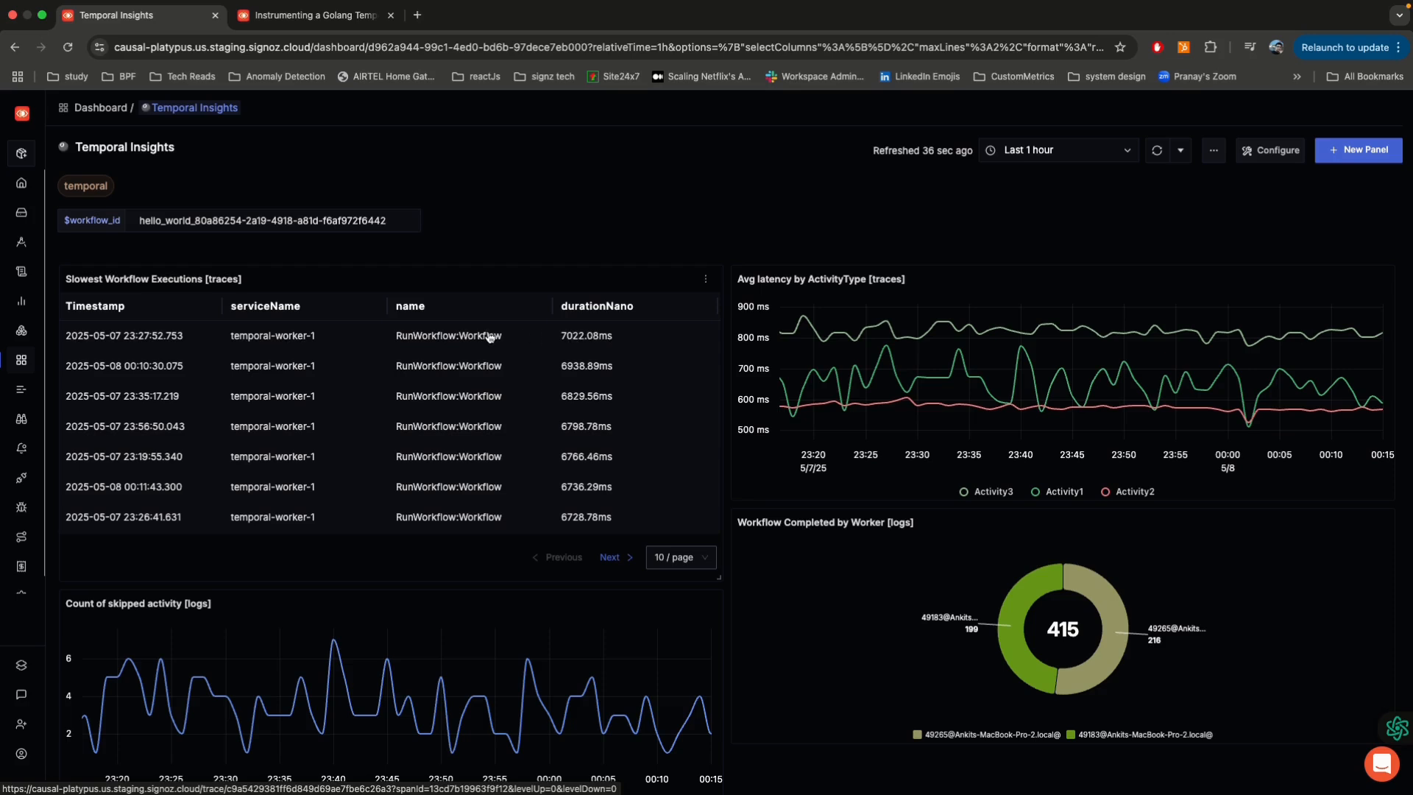
pyautogui.scroll(-3, 634, 288)
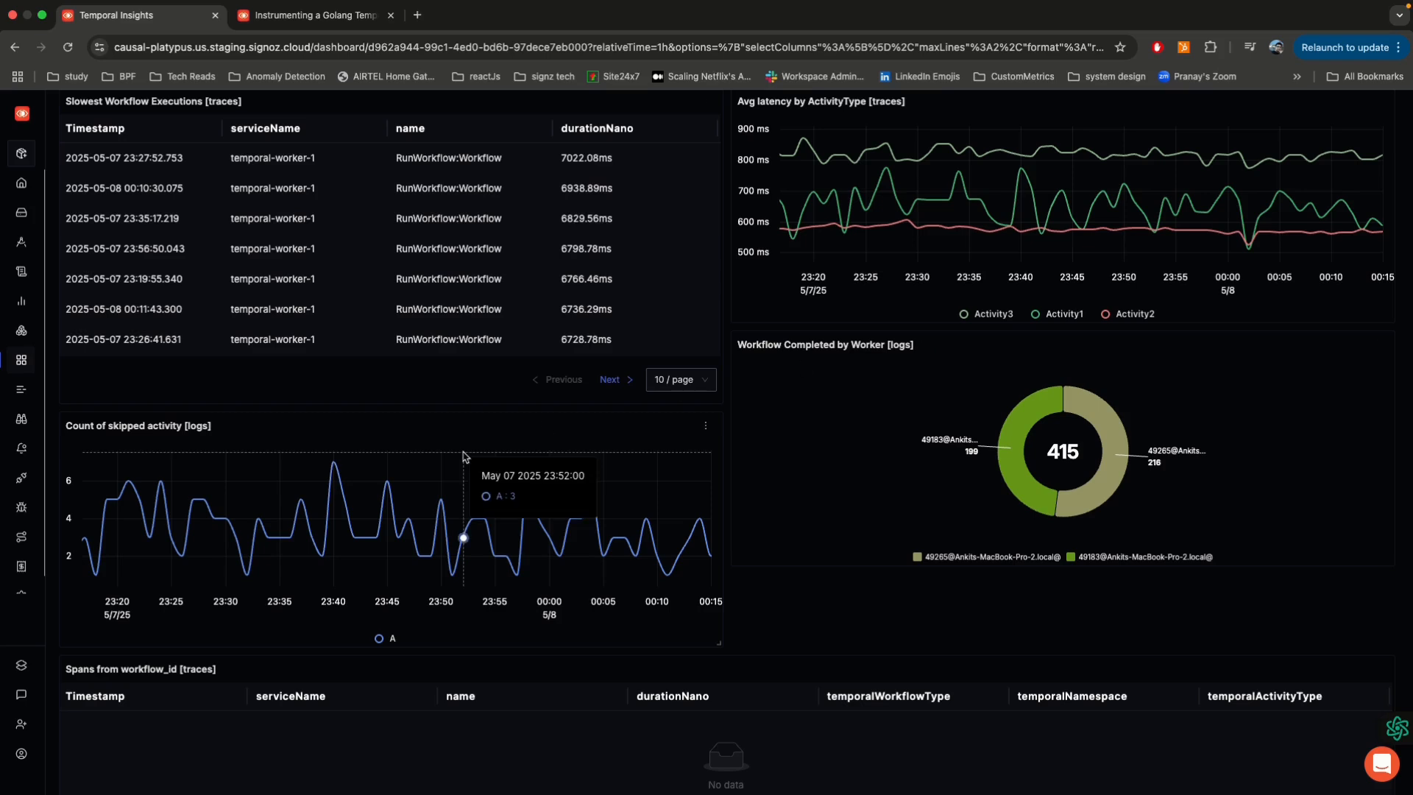
pyautogui.scroll(3, 463, 455)
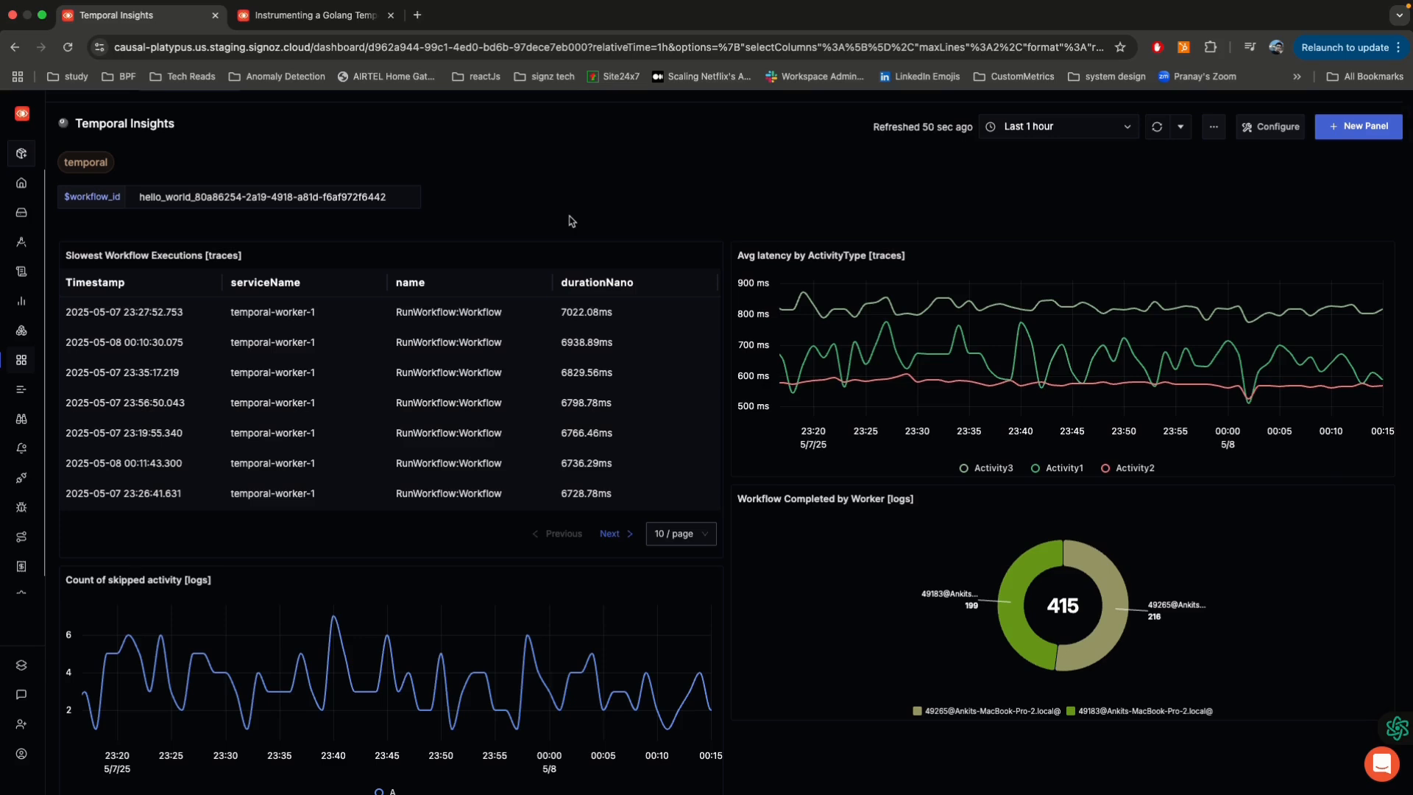
# Step: Open the Slowest Workflow Executions panel for editing and examine its query filter, sort order and columns
pyautogui.click(705, 256)
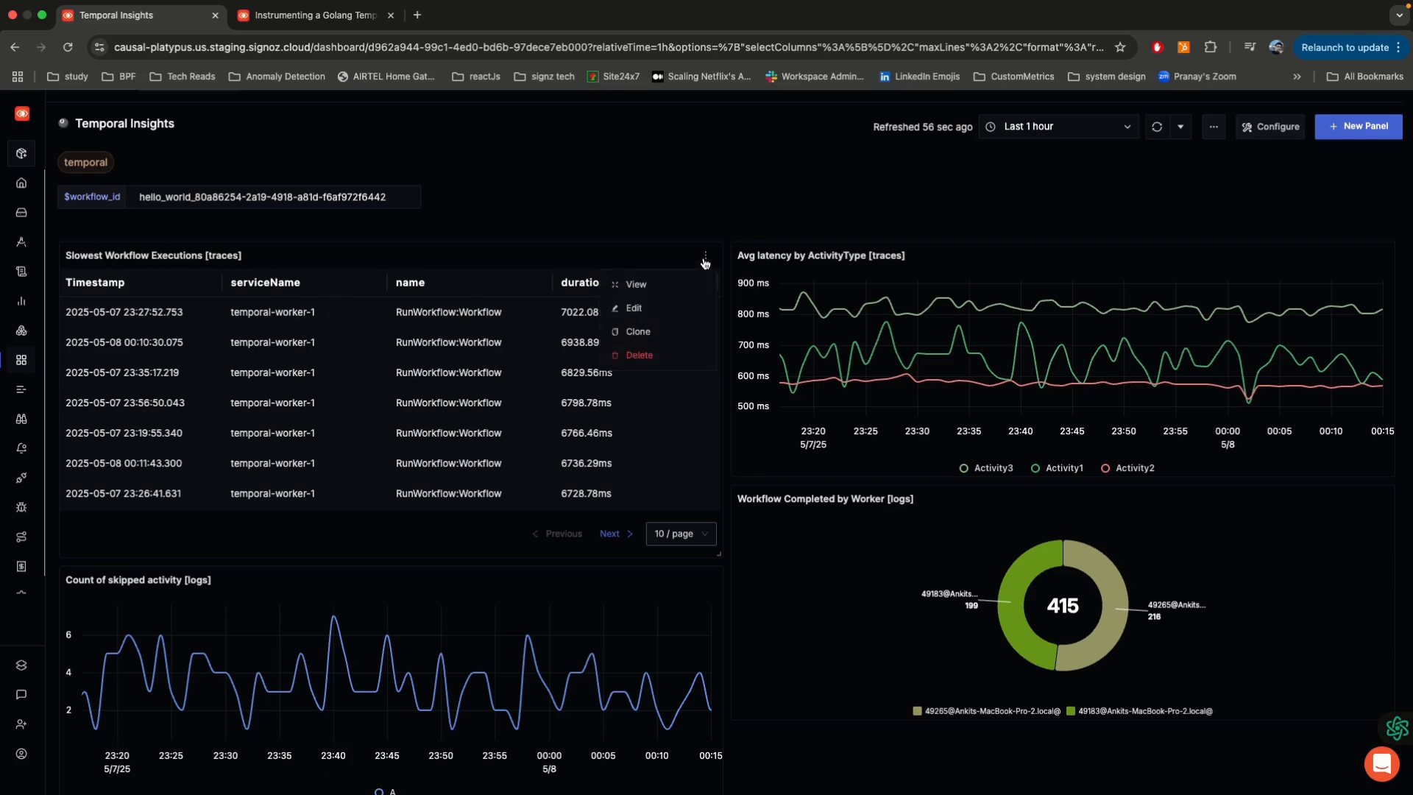
pyautogui.click(652, 316)
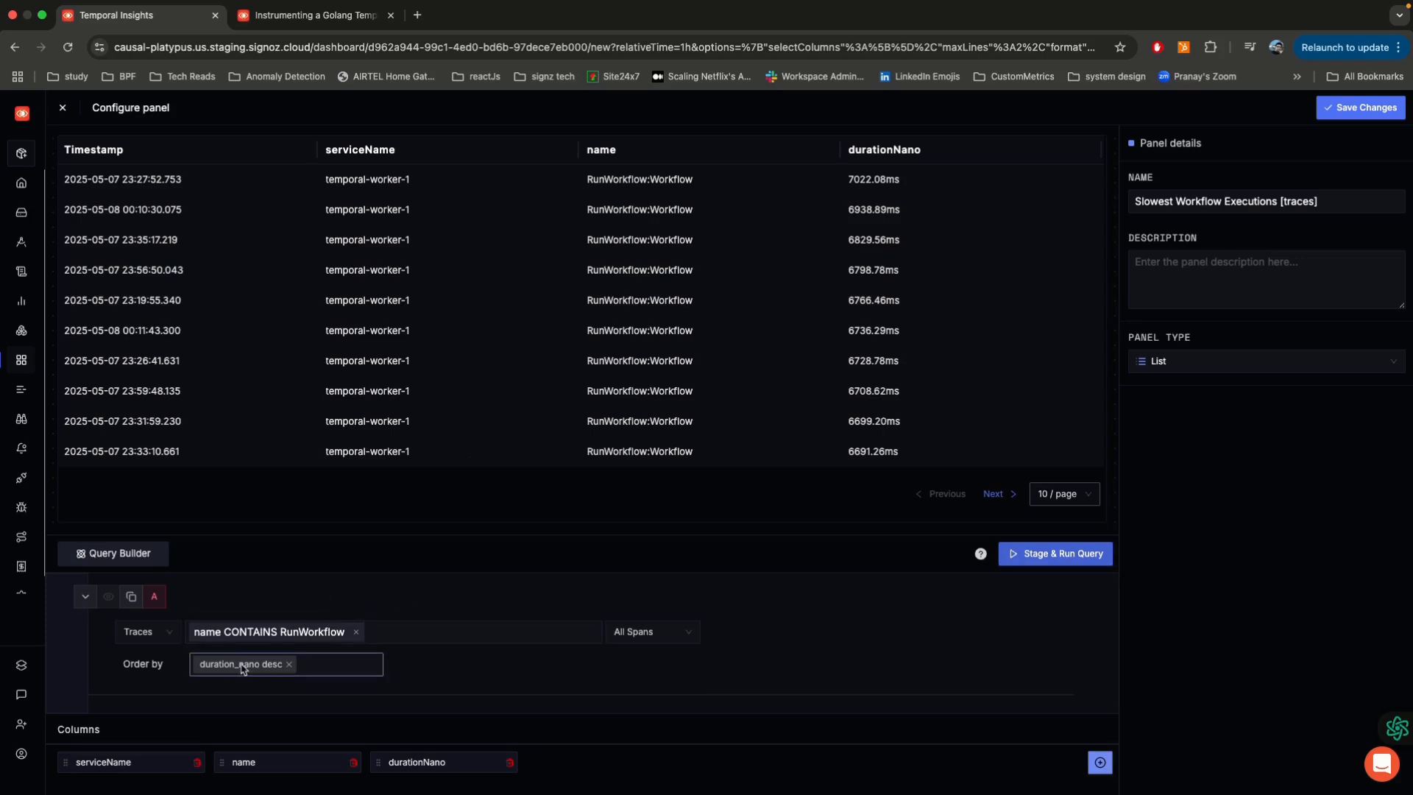
pyautogui.scroll(1, 248, 603)
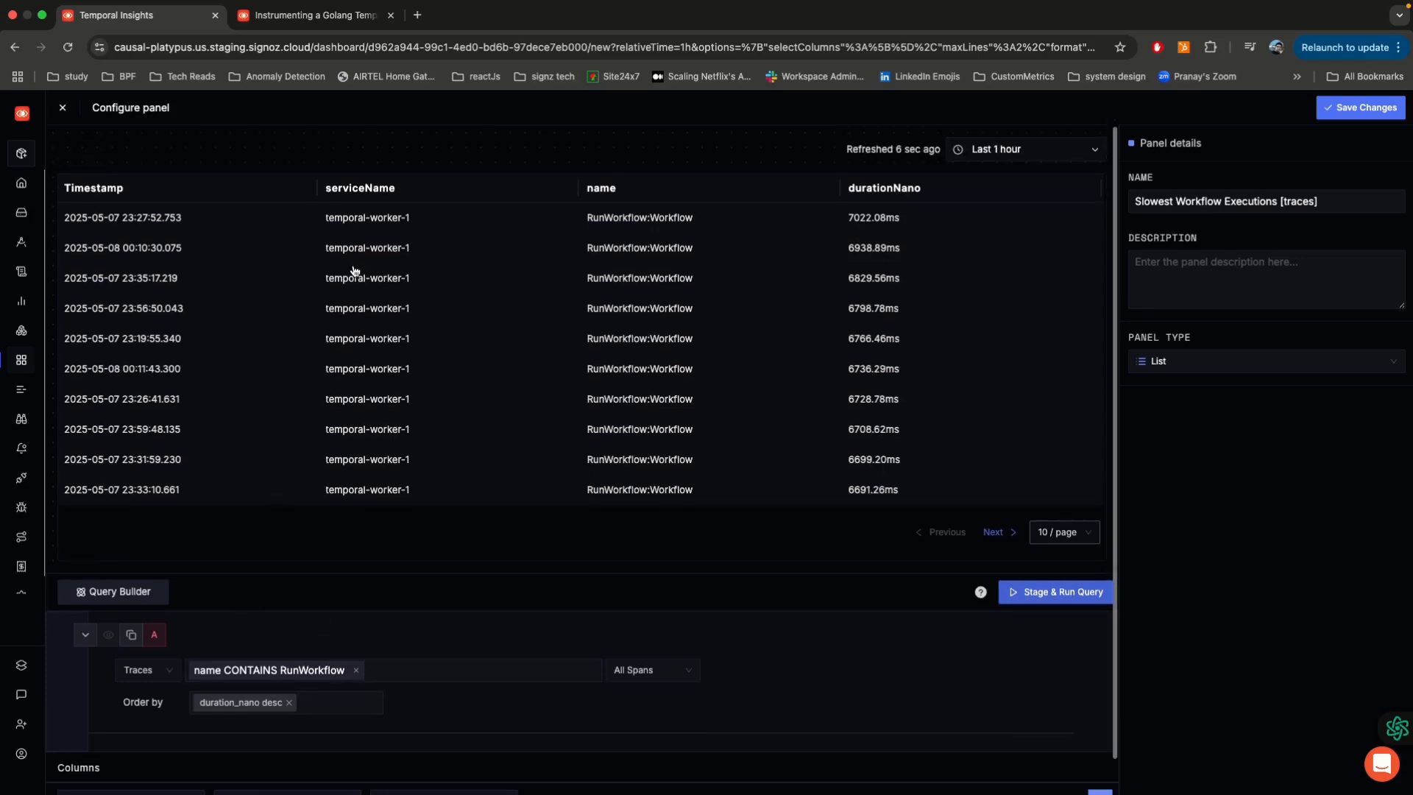
# Step: Inspect the trace of the second-slowest workflow execution, then return to the Temporal Insights dashboard without changing the panel
pyautogui.click(376, 253)
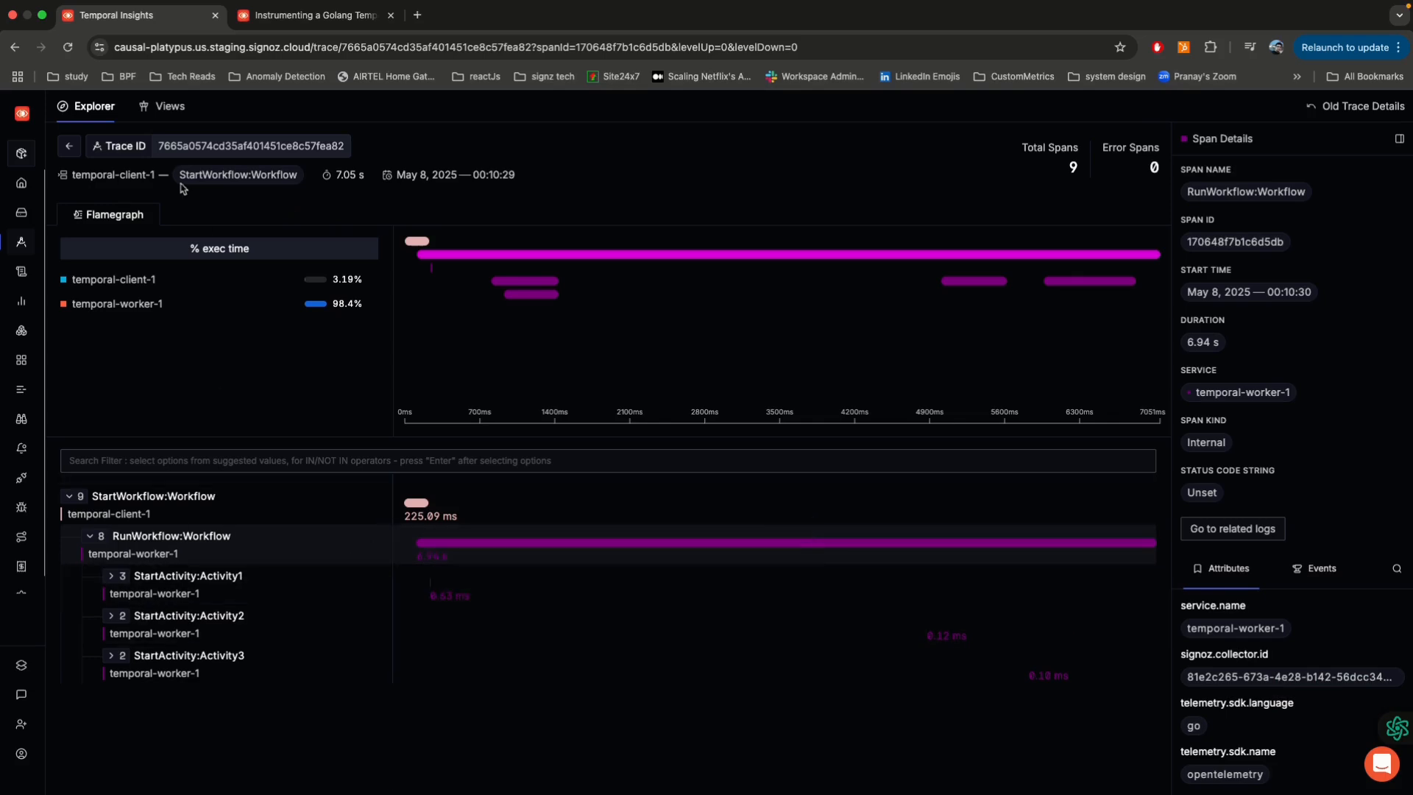
pyautogui.click(14, 49)
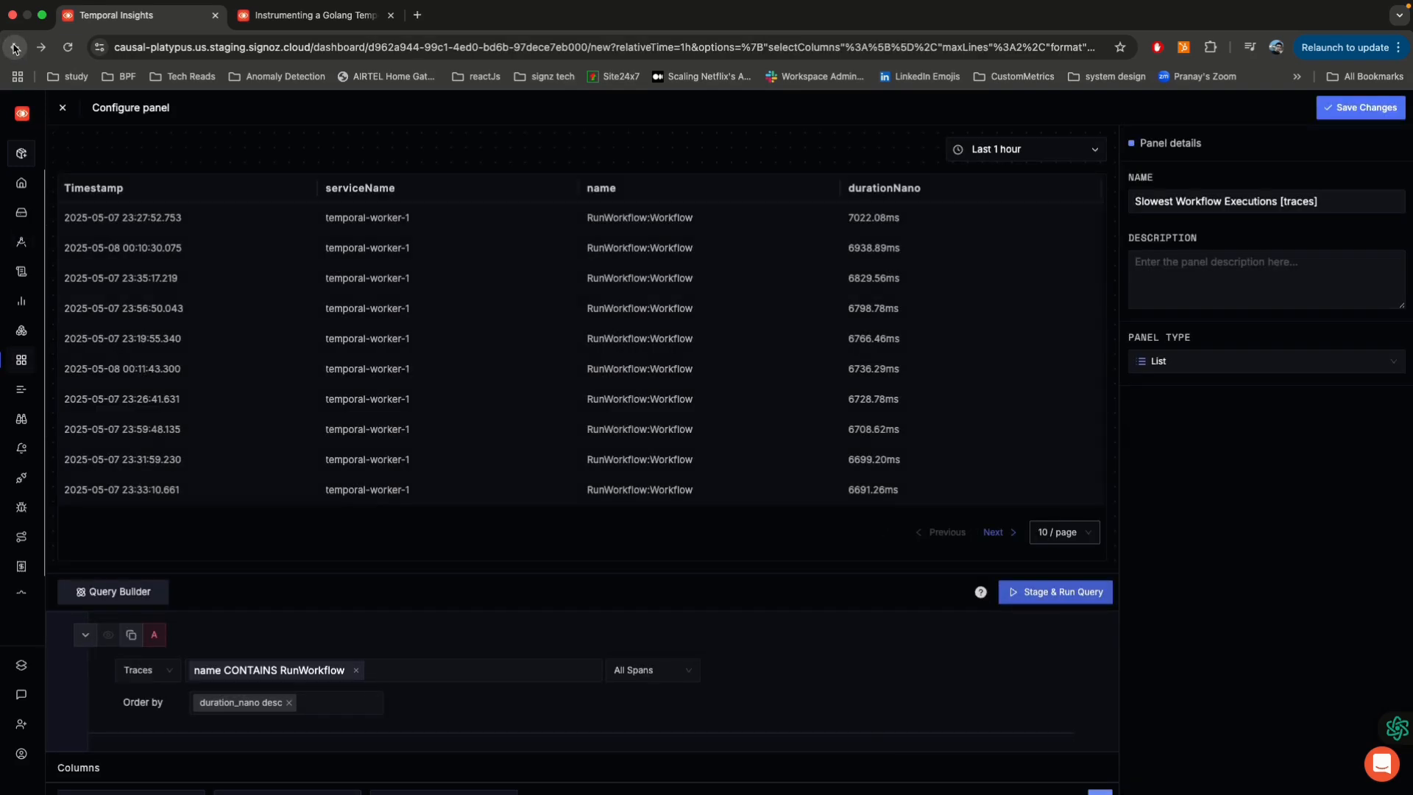
pyautogui.click(62, 108)
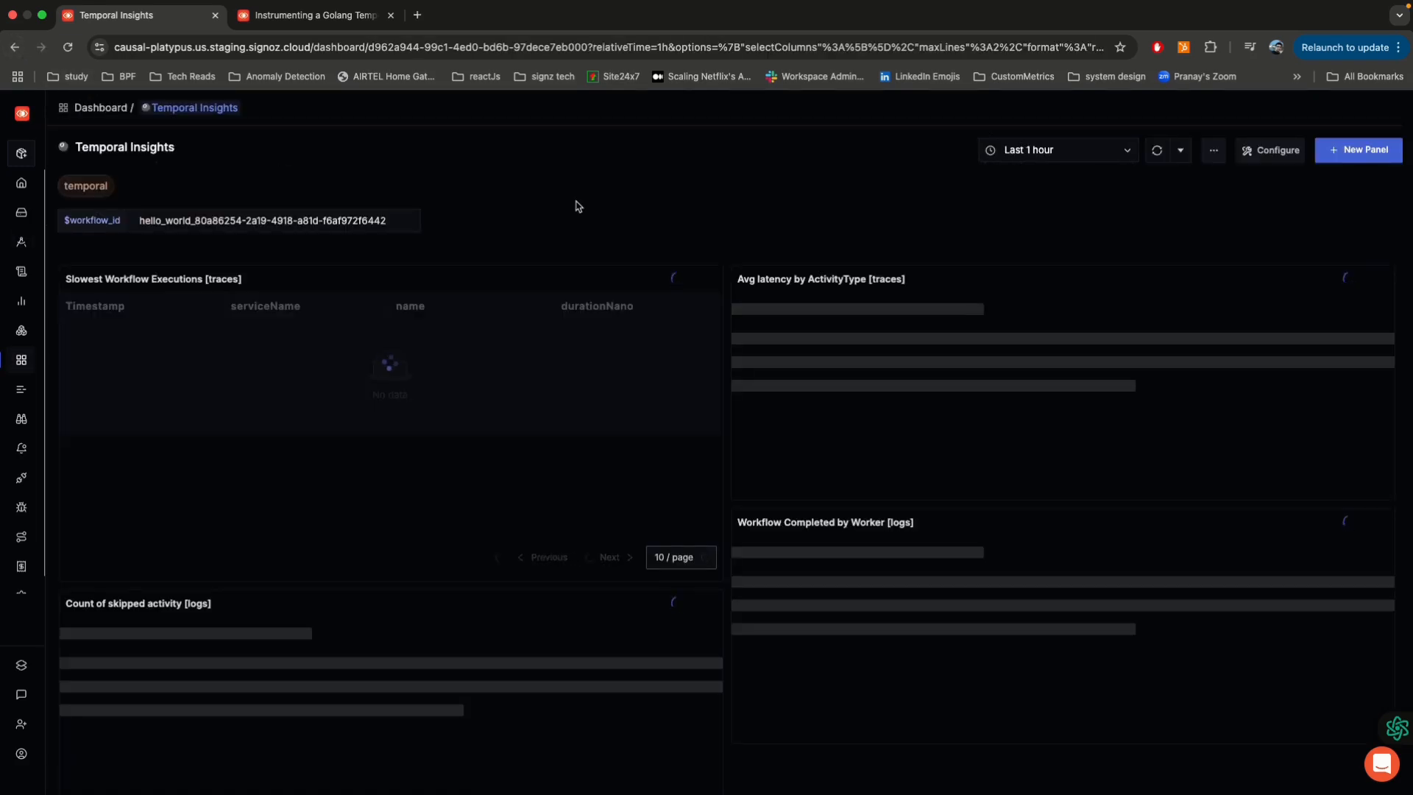
# Step: View the traces behind Activity1's 23:56 data point in the Avg latency by ActivityType panel
pyautogui.scroll(-1, 688, 208)
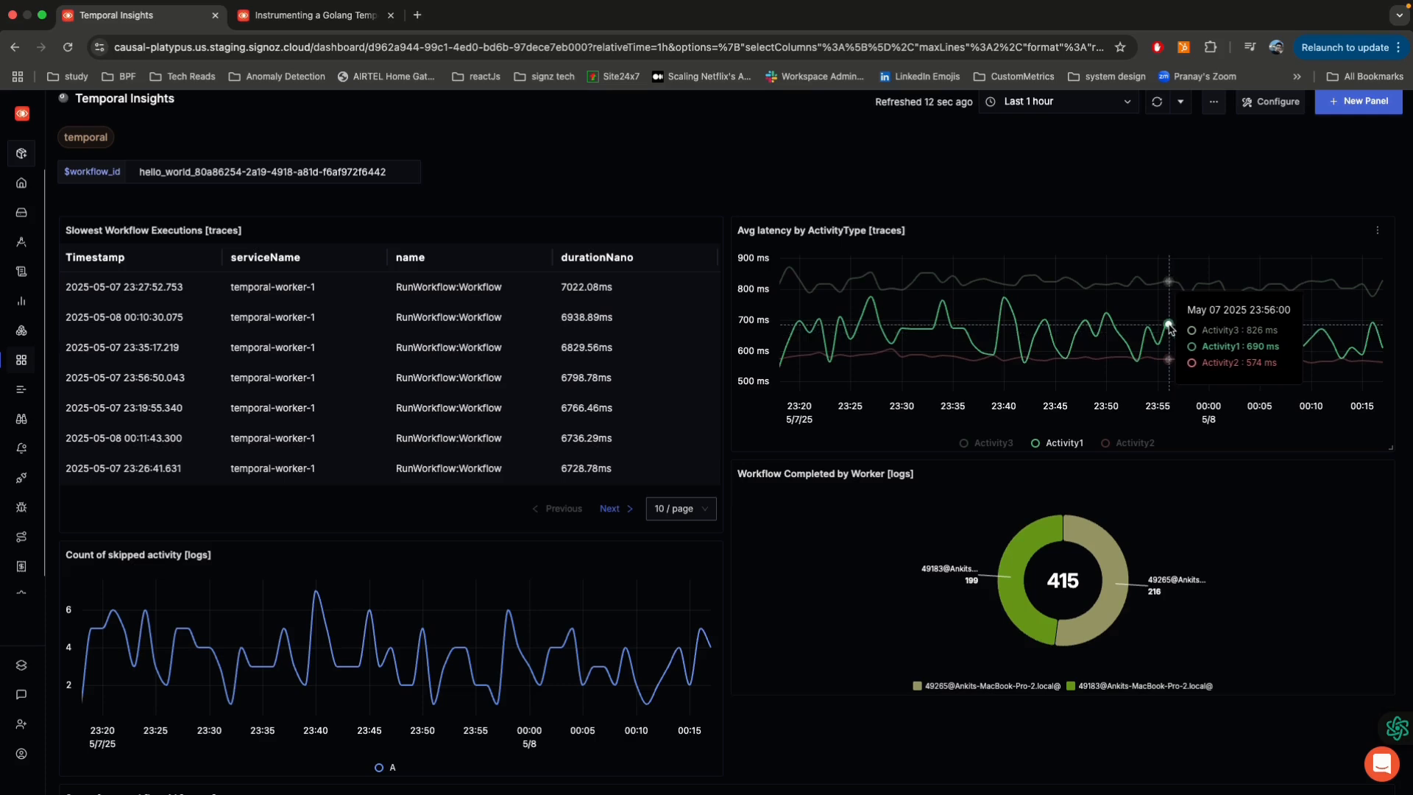
pyautogui.click(1169, 328)
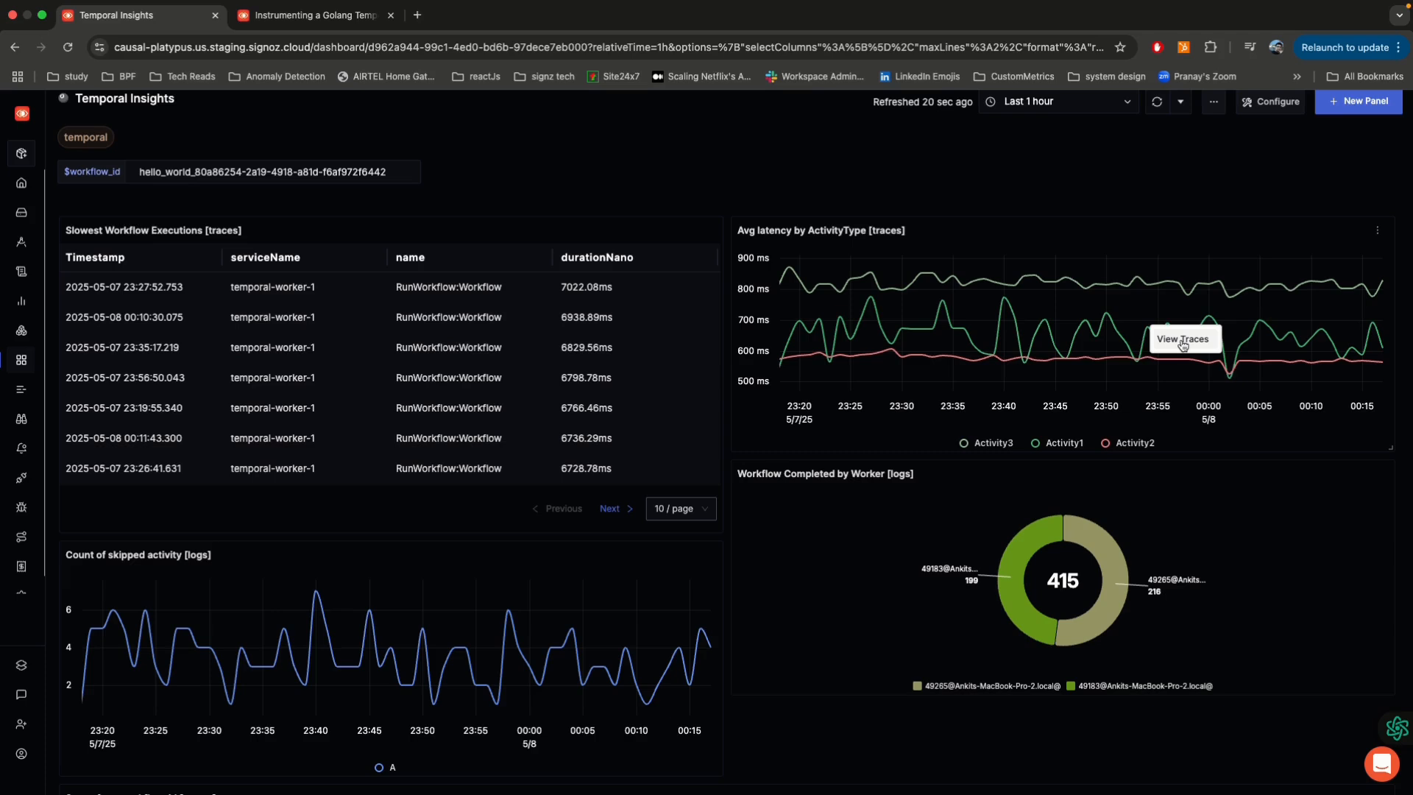
pyautogui.click(1183, 340)
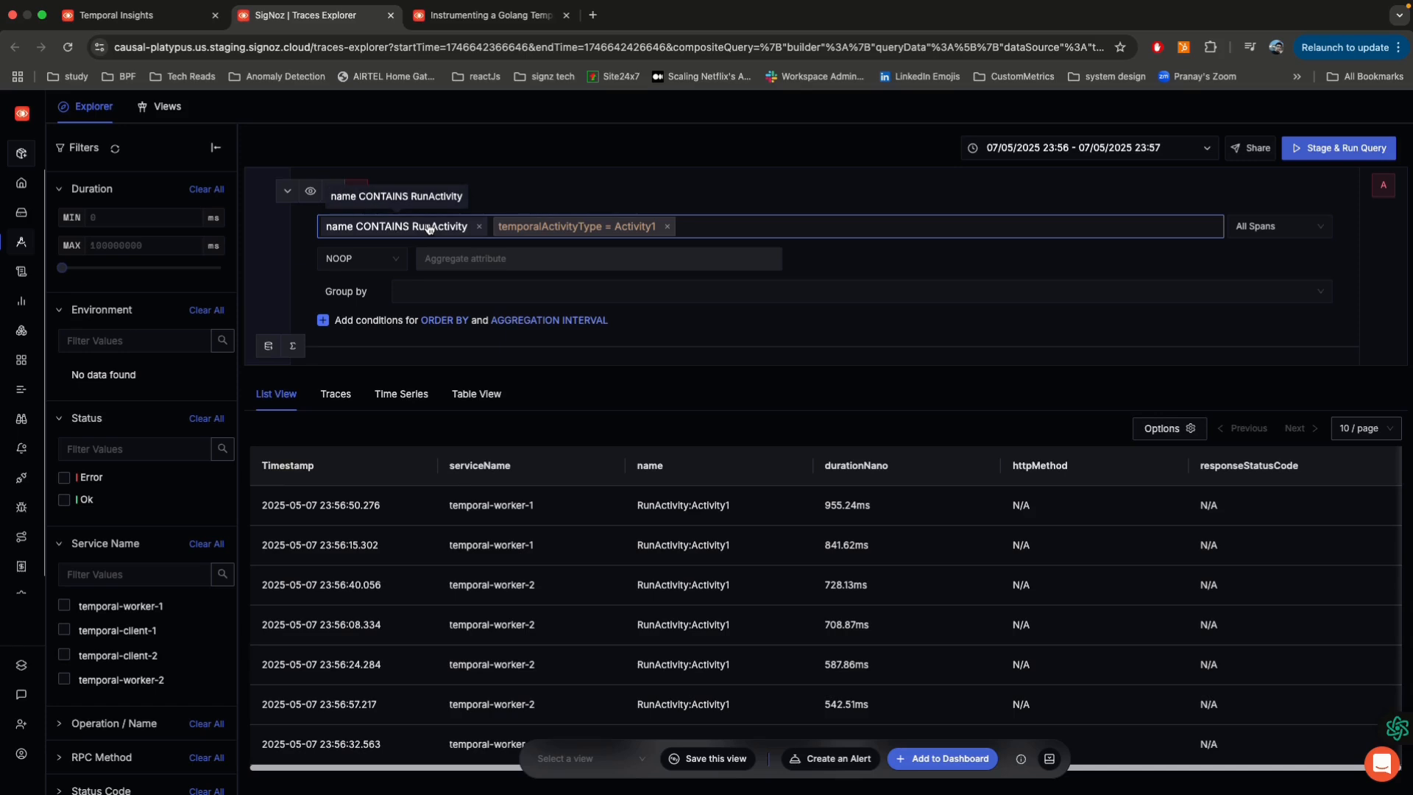
# Step: Return to the Temporal Insights dashboard and examine the Avg latency by ActivityType panel's query configuration in edit mode
pyautogui.click(163, 21)
pyautogui.click(1381, 236)
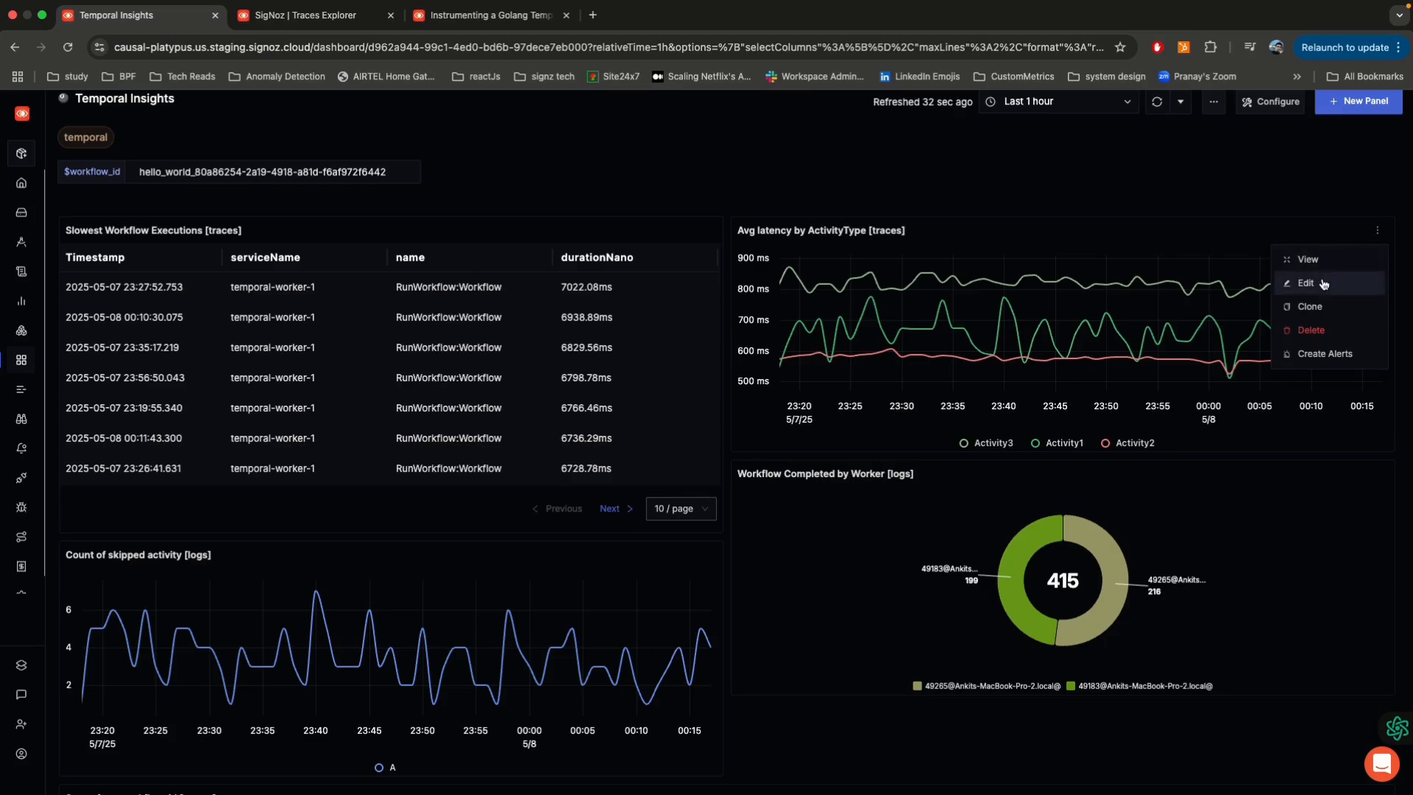
pyautogui.click(1323, 279)
pyautogui.scroll(-1, 747, 457)
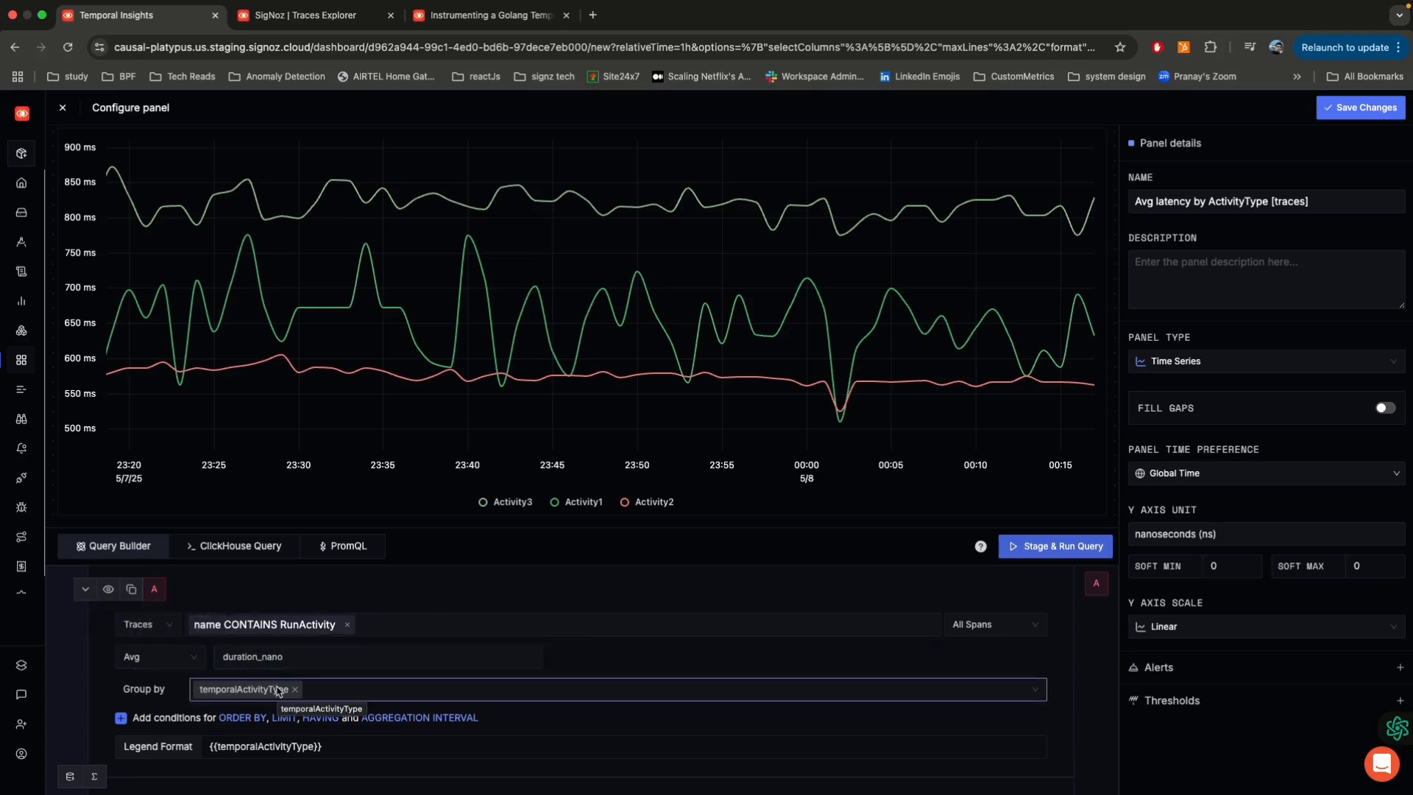
pyautogui.scroll(1, 359, 416)
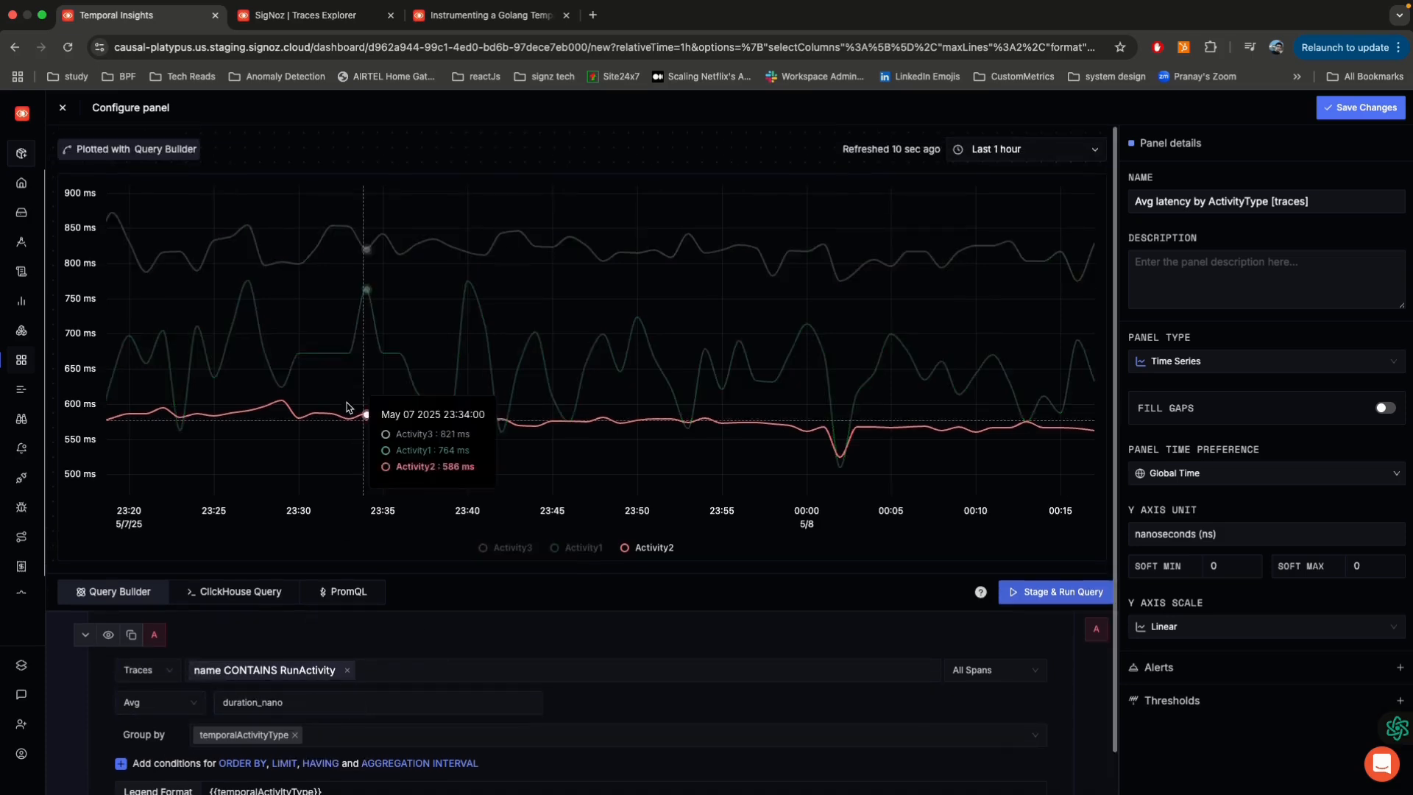
# Step: Open the first RunActivity:Activity1 span from the filtered traces and examine its flamegraph and Temporal attributes
pyautogui.click(331, 16)
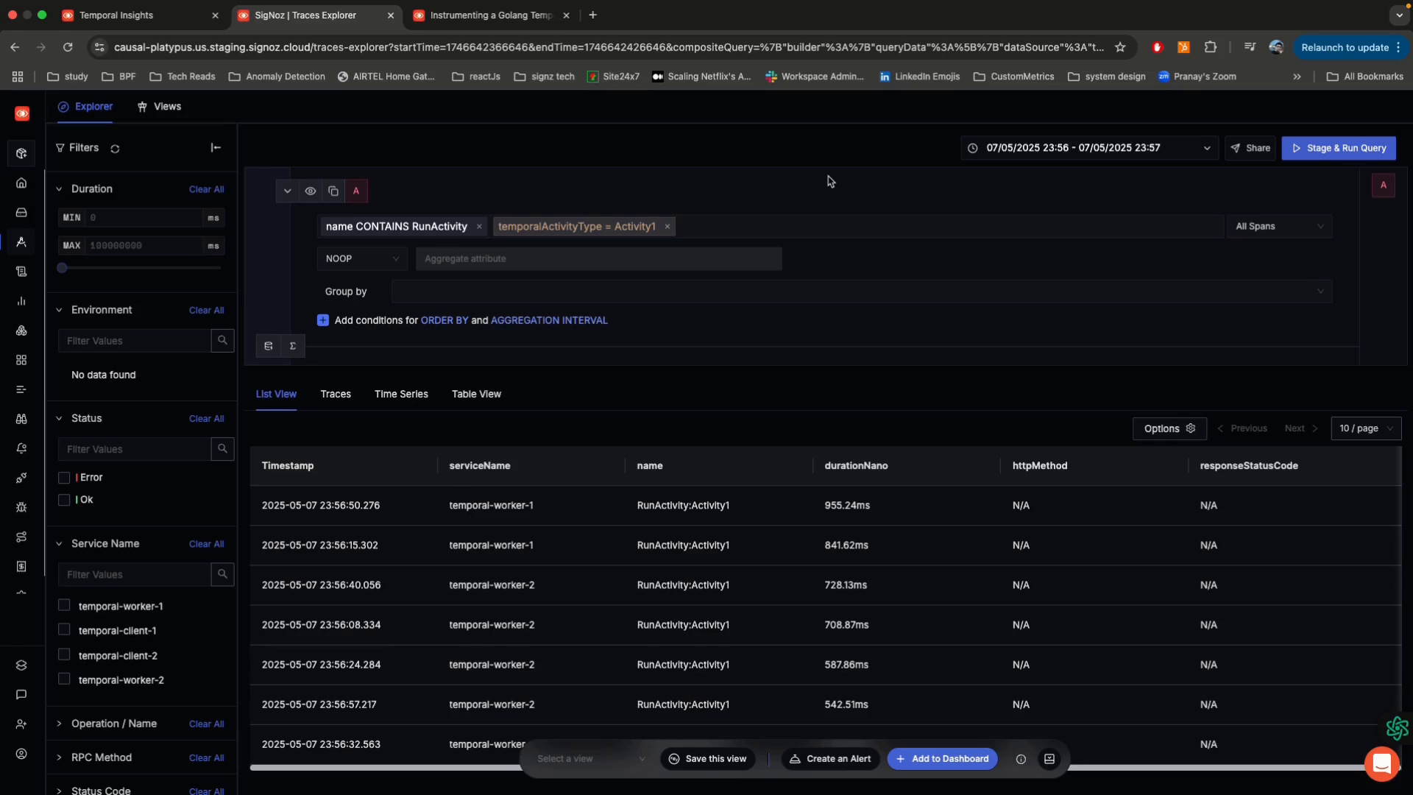
pyautogui.scroll(-2, 830, 181)
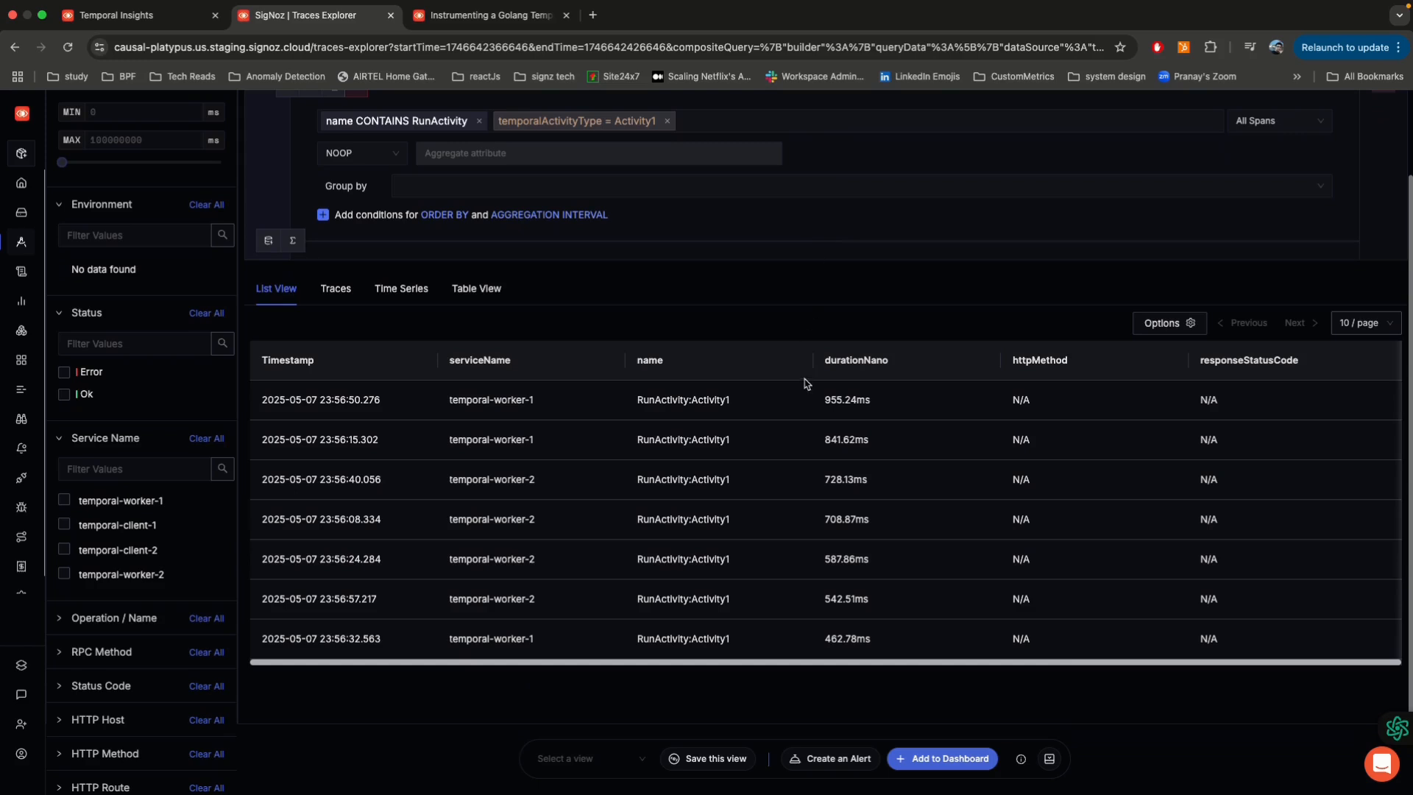
pyautogui.click(710, 402)
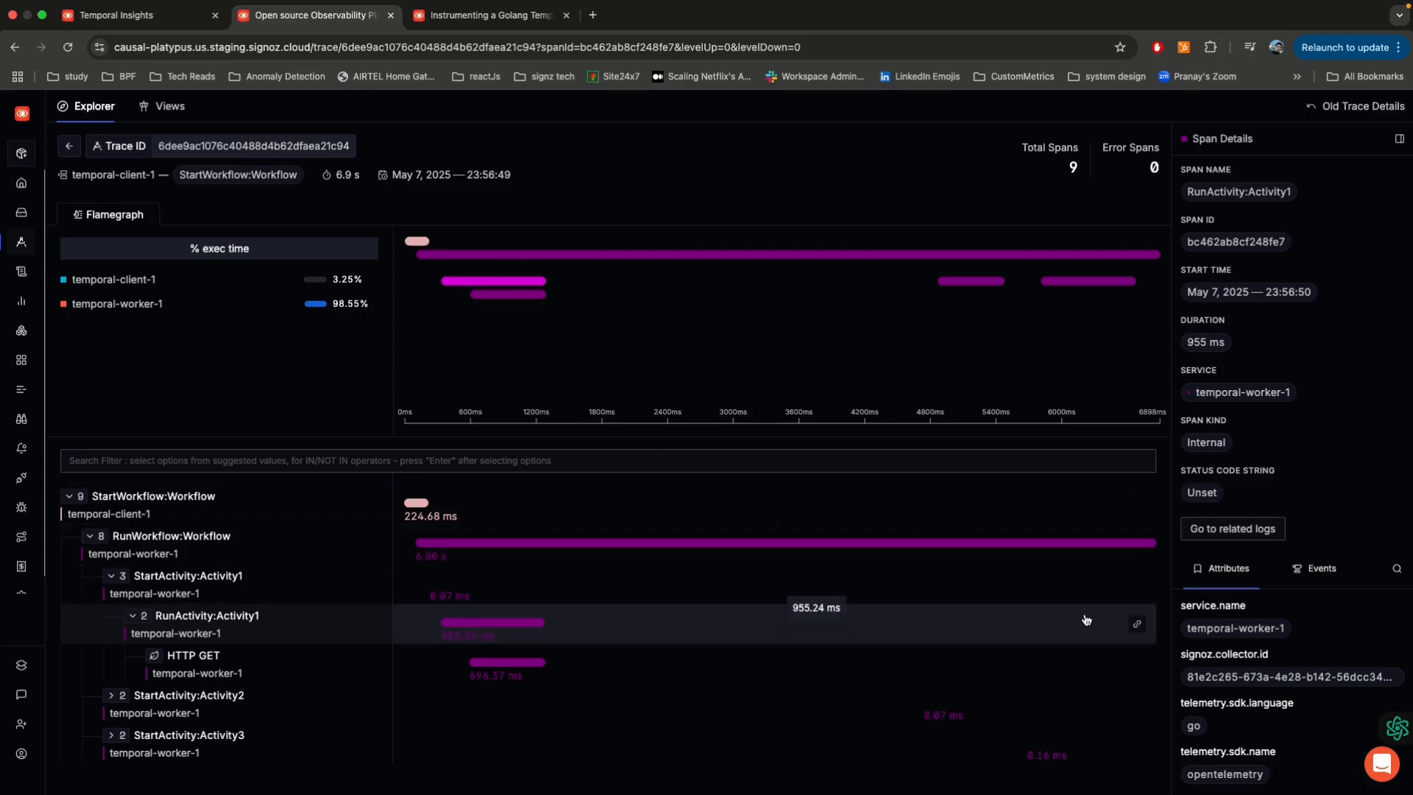
pyautogui.scroll(-4, 1267, 630)
pyautogui.scroll(-2, 1267, 630)
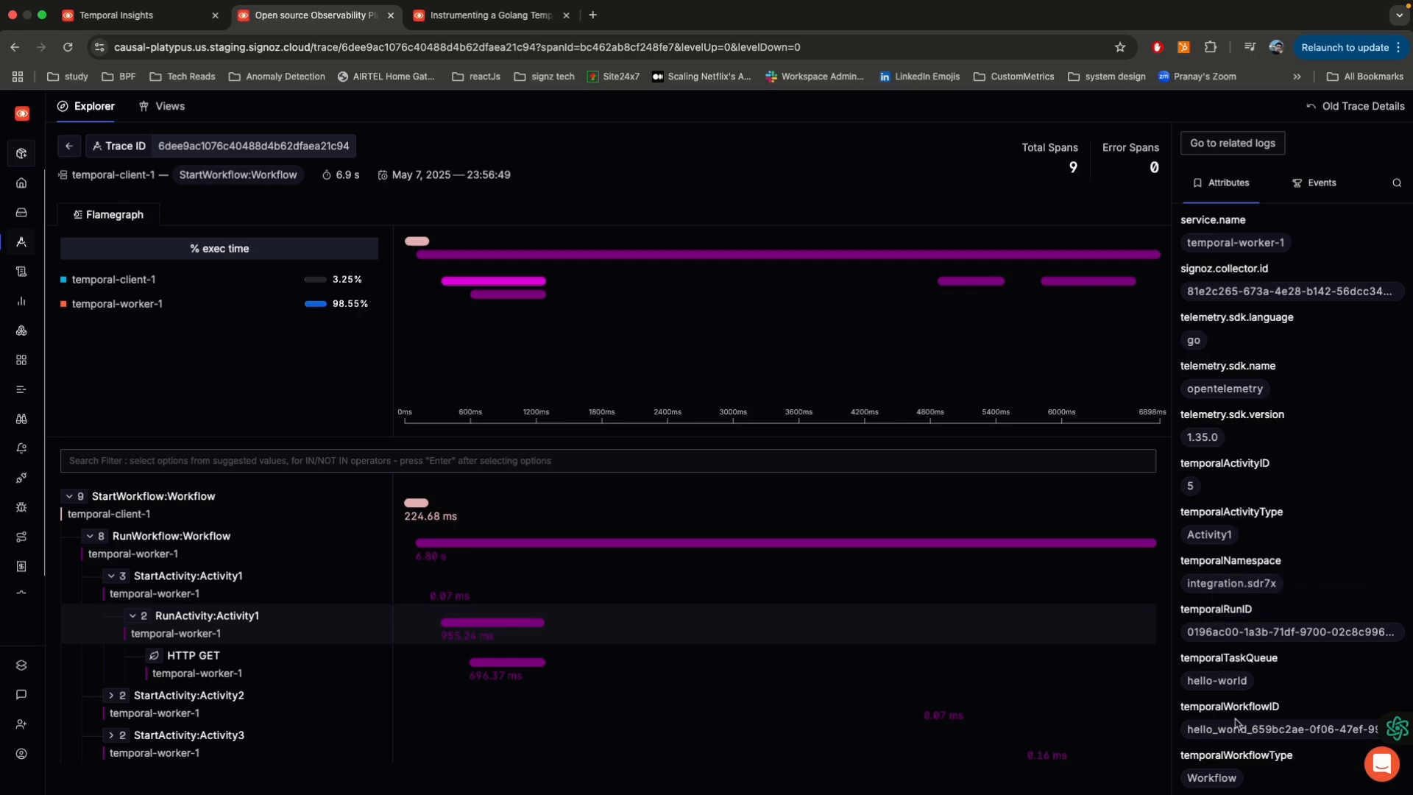
pyautogui.moveTo(15, 218)
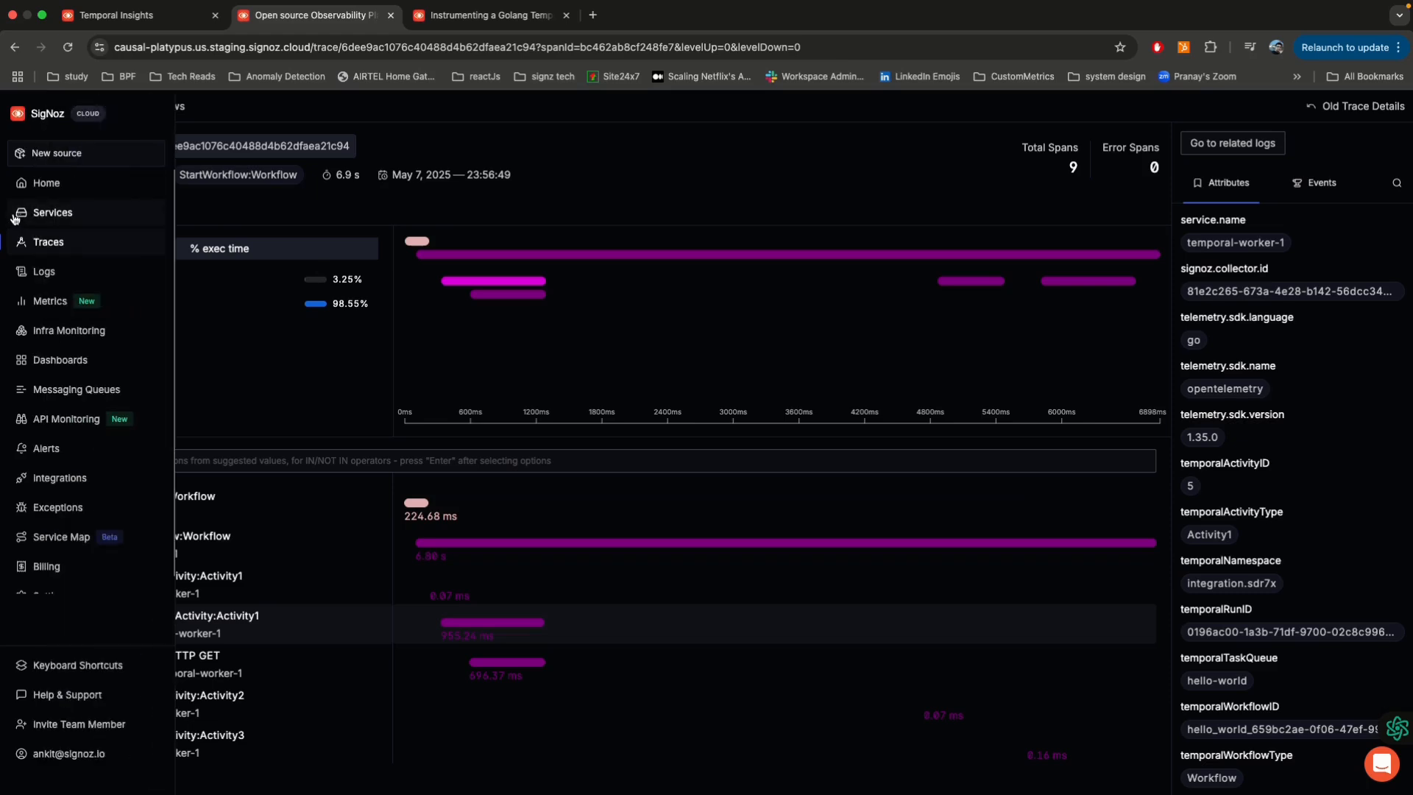
pyautogui.click(59, 247)
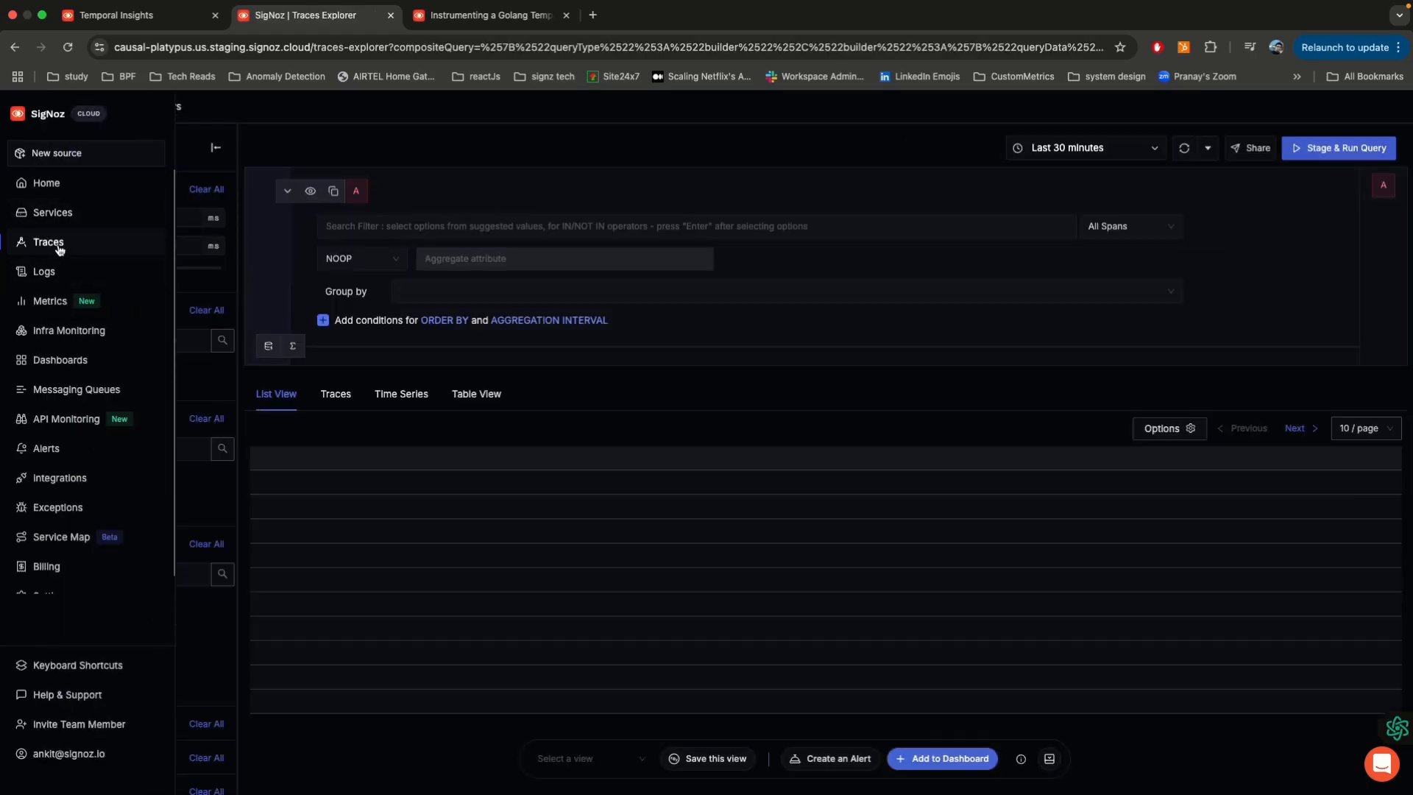
pyautogui.click(60, 359)
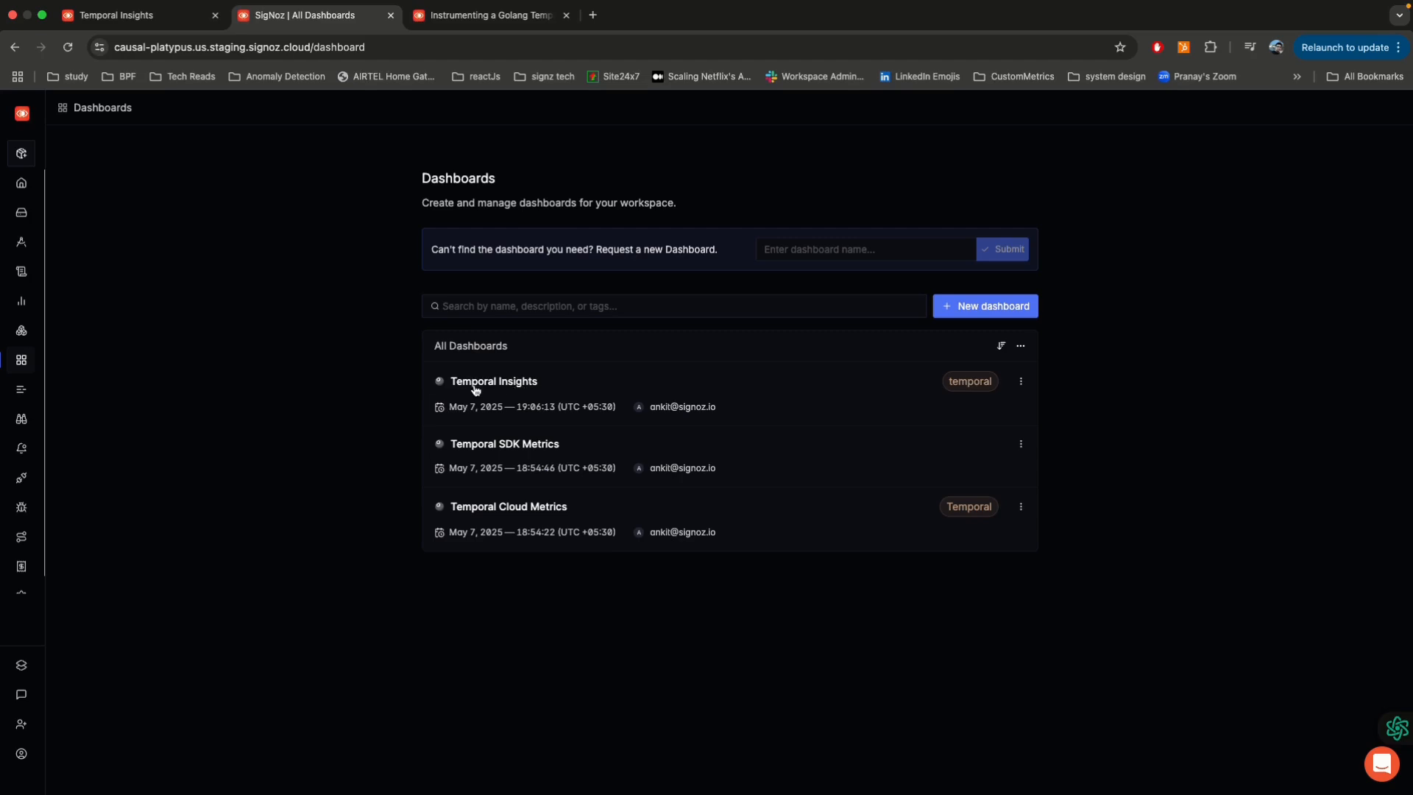
# Step: Open the Logs explorer and examine the body attributes of a completed Activity3 log entry, including its WorkflowID
pyautogui.moveTo(52, 327)
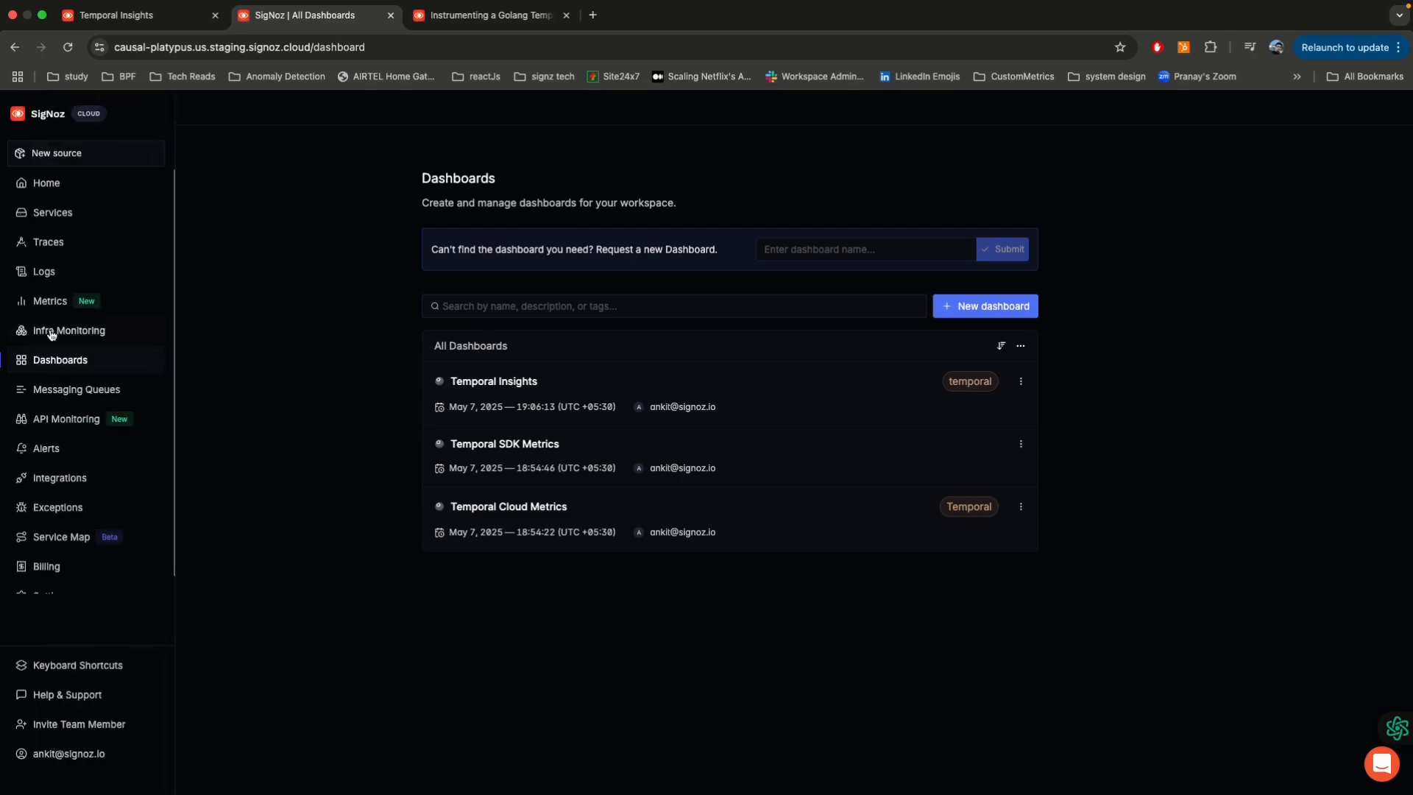
pyautogui.click(46, 272)
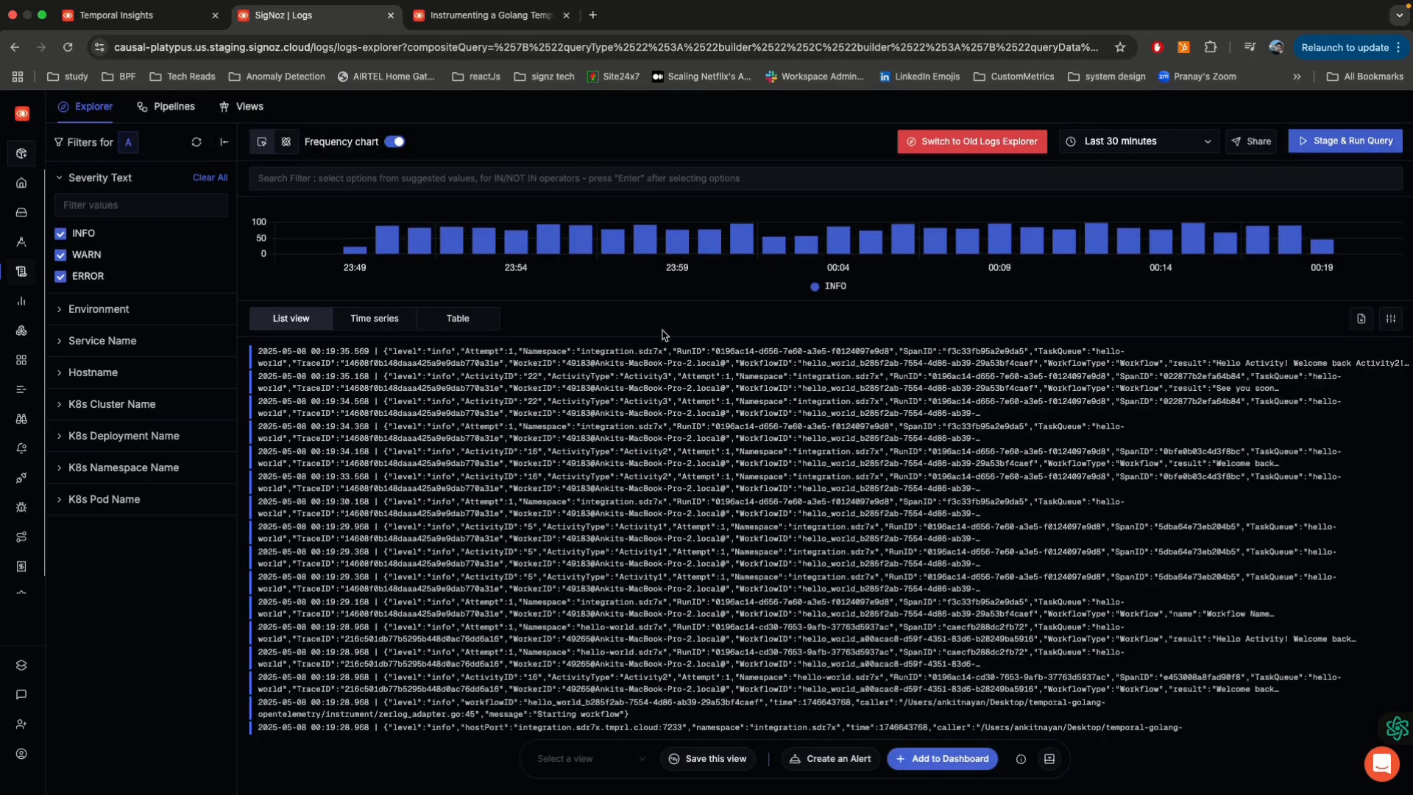
pyautogui.click(600, 391)
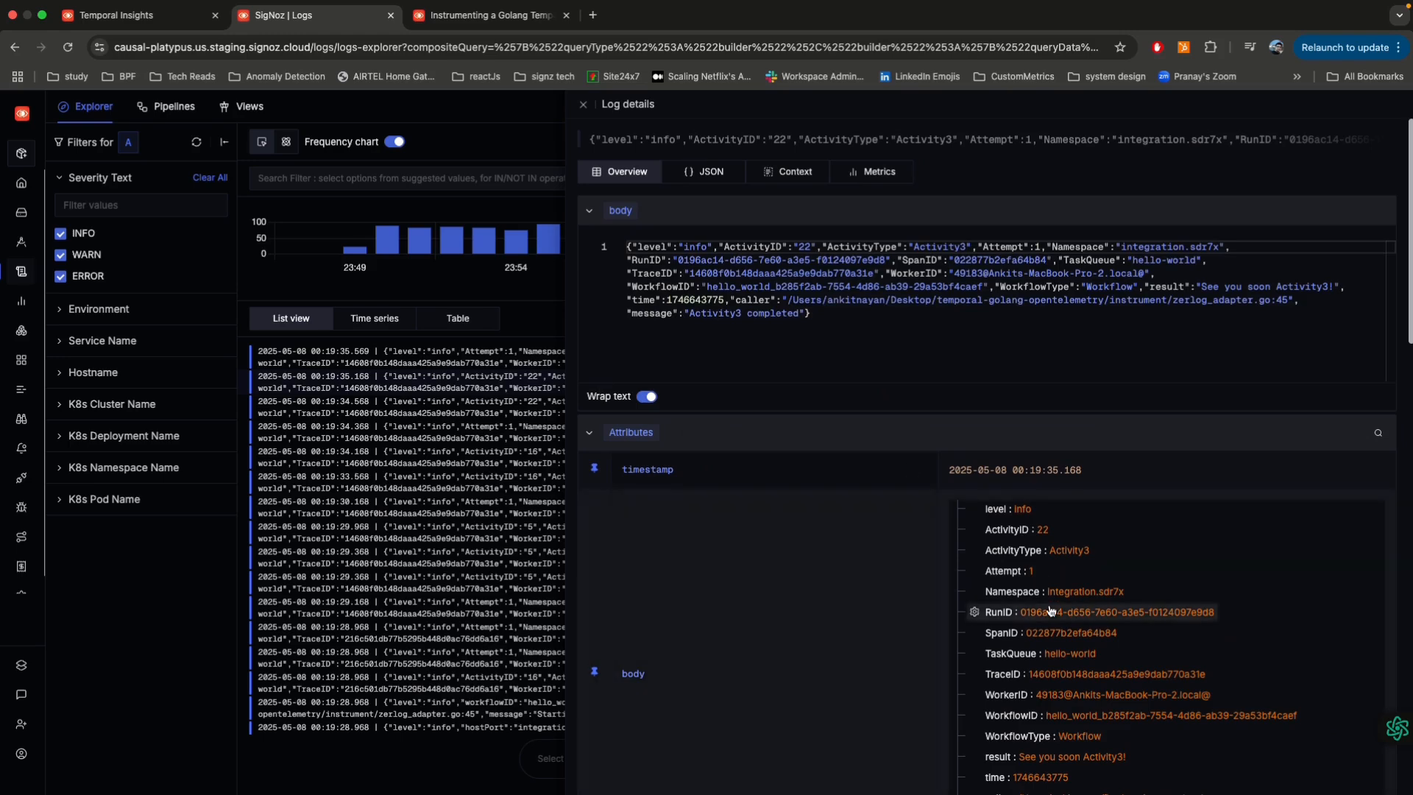
pyautogui.scroll(-5, 1045, 580)
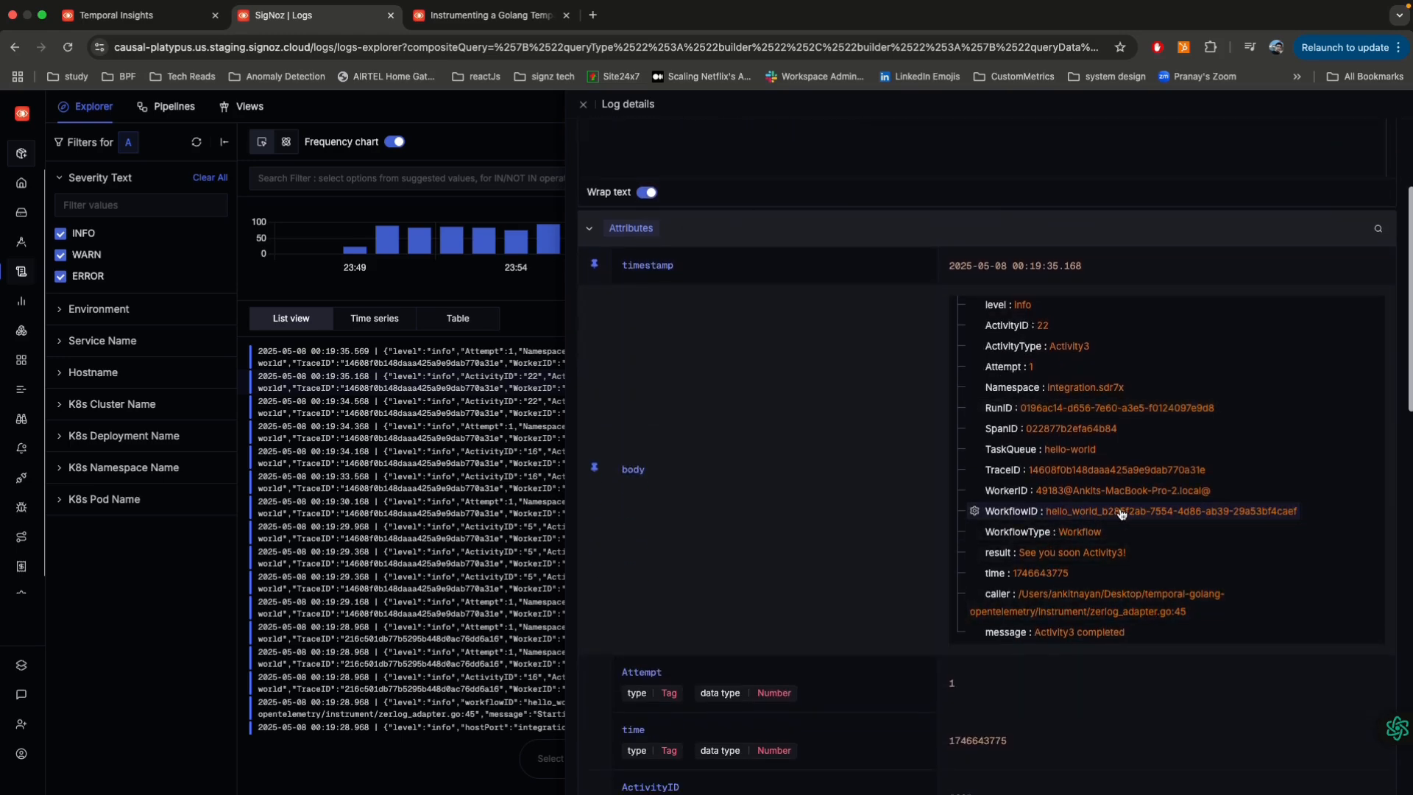
# Step: Filter the logs for WorkflowID hello_world_b285f2ab-7554-4d86-ab39-29a53bf4caef and copy that ID from the filter
pyautogui.click(976, 513)
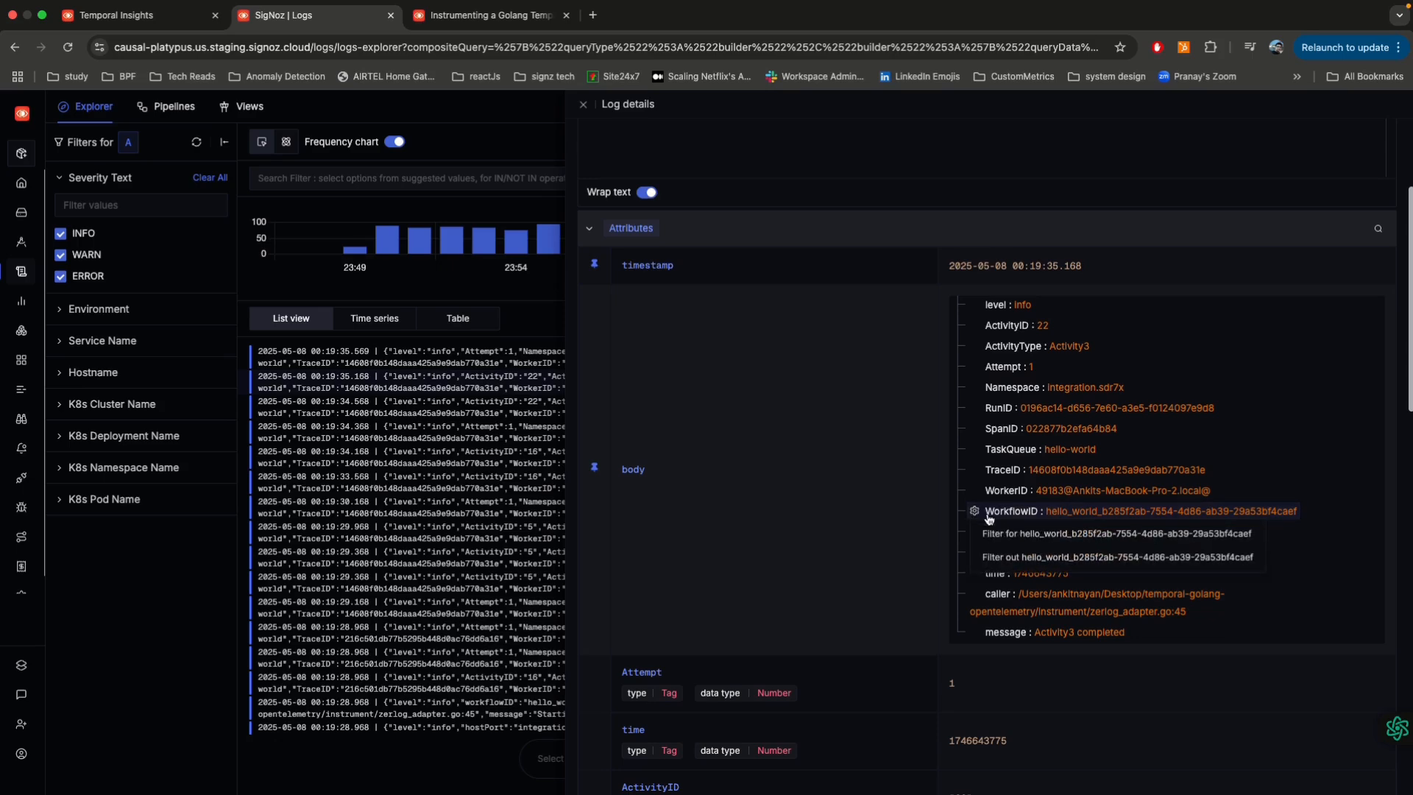
pyautogui.click(1074, 538)
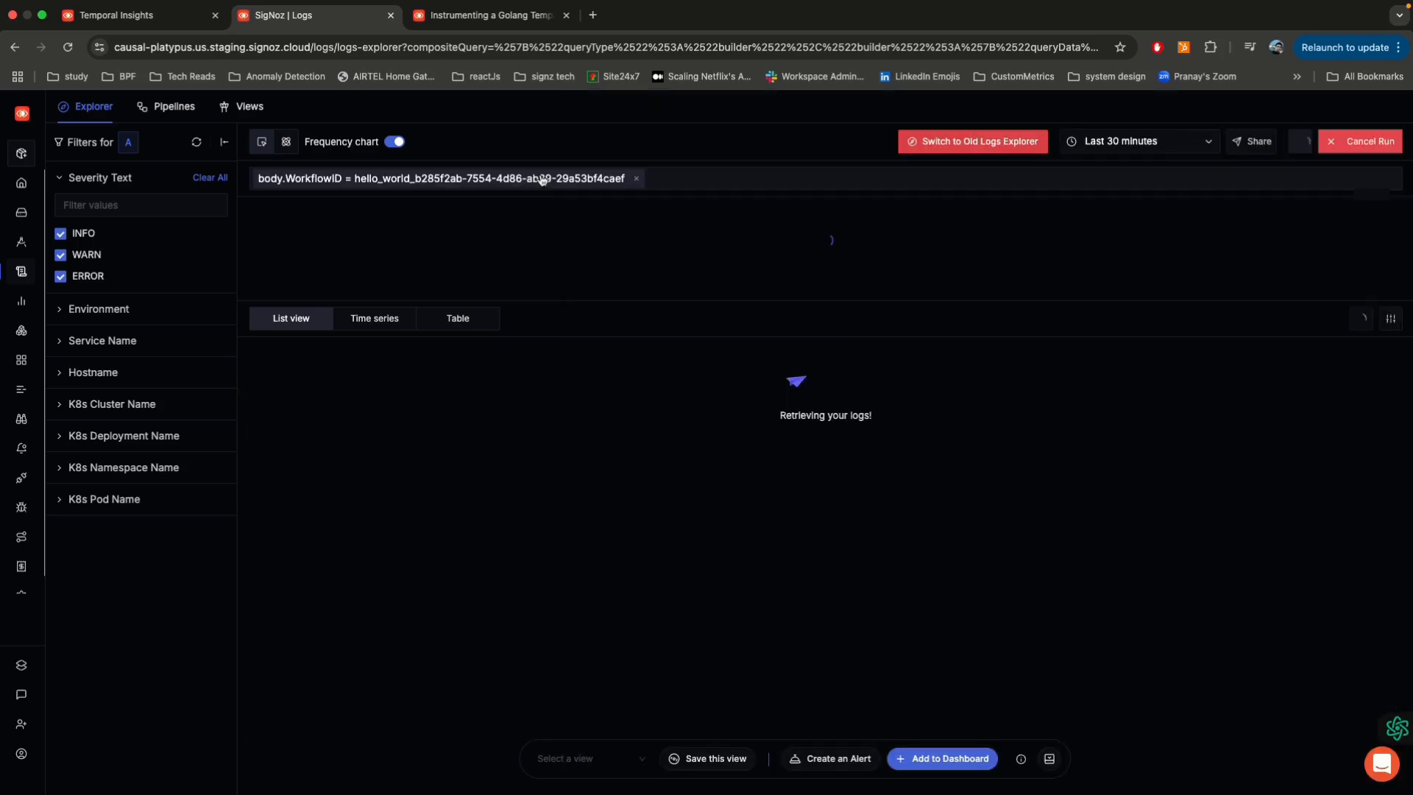
pyautogui.click(507, 182)
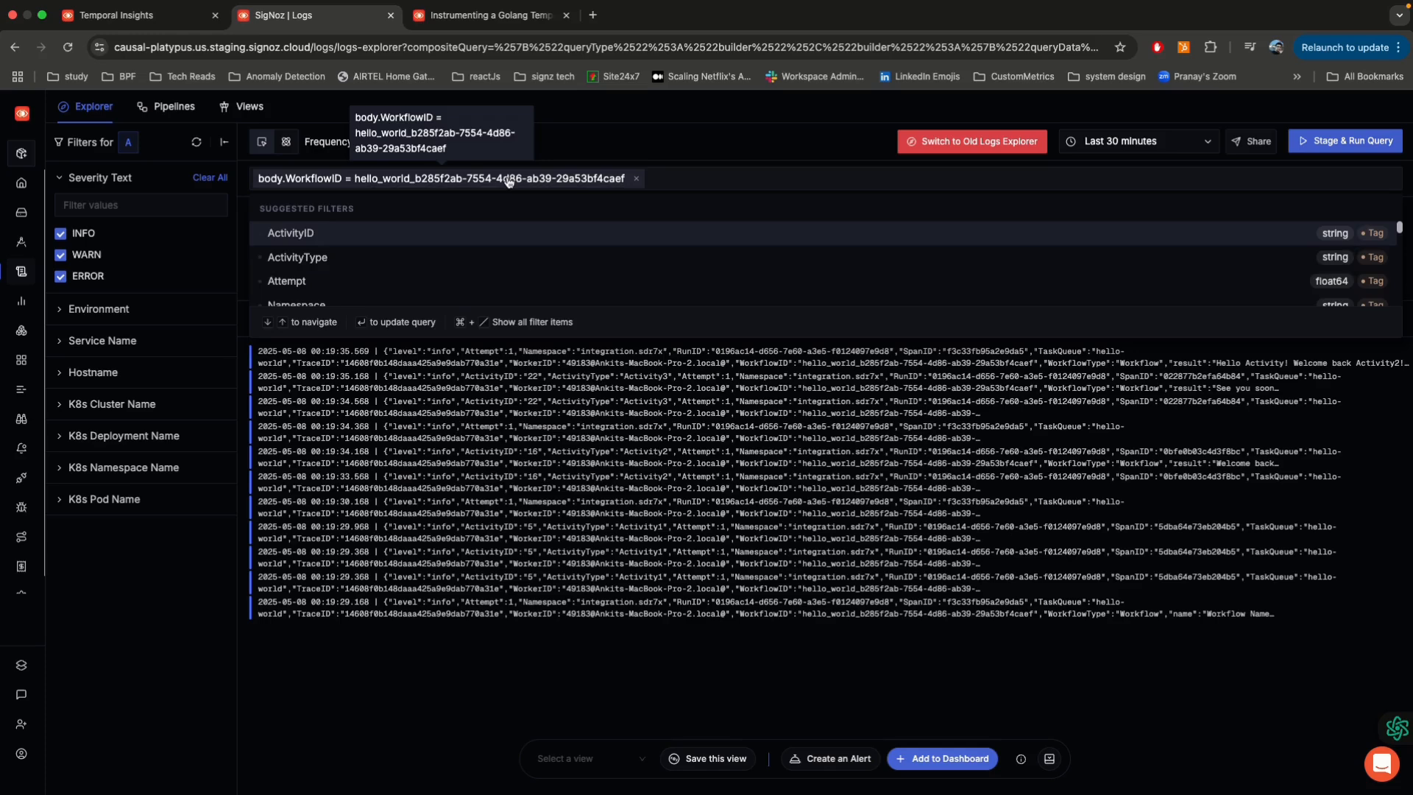
pyautogui.click(507, 179)
pyautogui.moveTo(343, 179); pyautogui.dragTo(585, 176)
pyautogui.press('super+c')
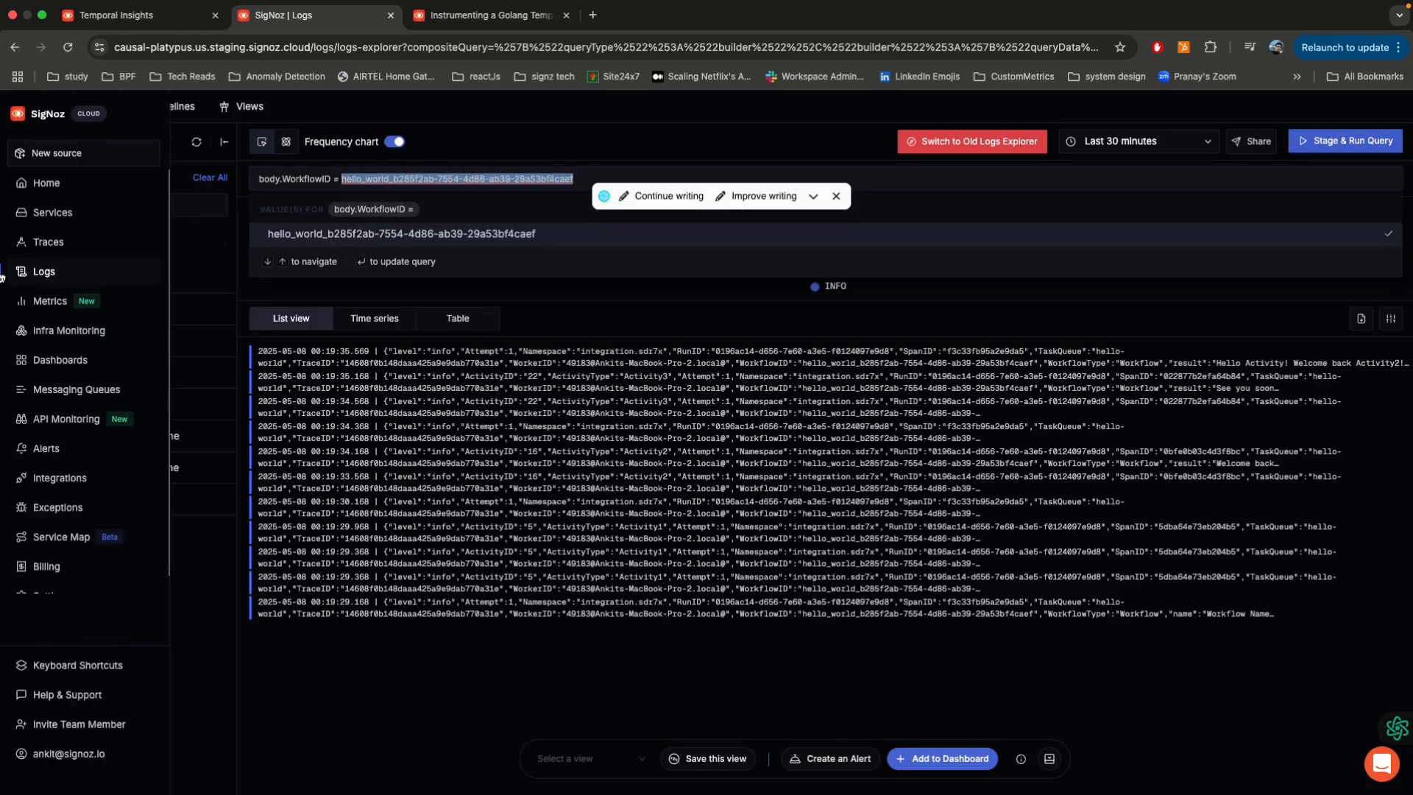
# Step: Open the Temporal Insights dashboard and set its workflow_id variable to hello_world_b285f2ab-7554-4d86-ab39-29a53bf4caef
pyautogui.click(40, 361)
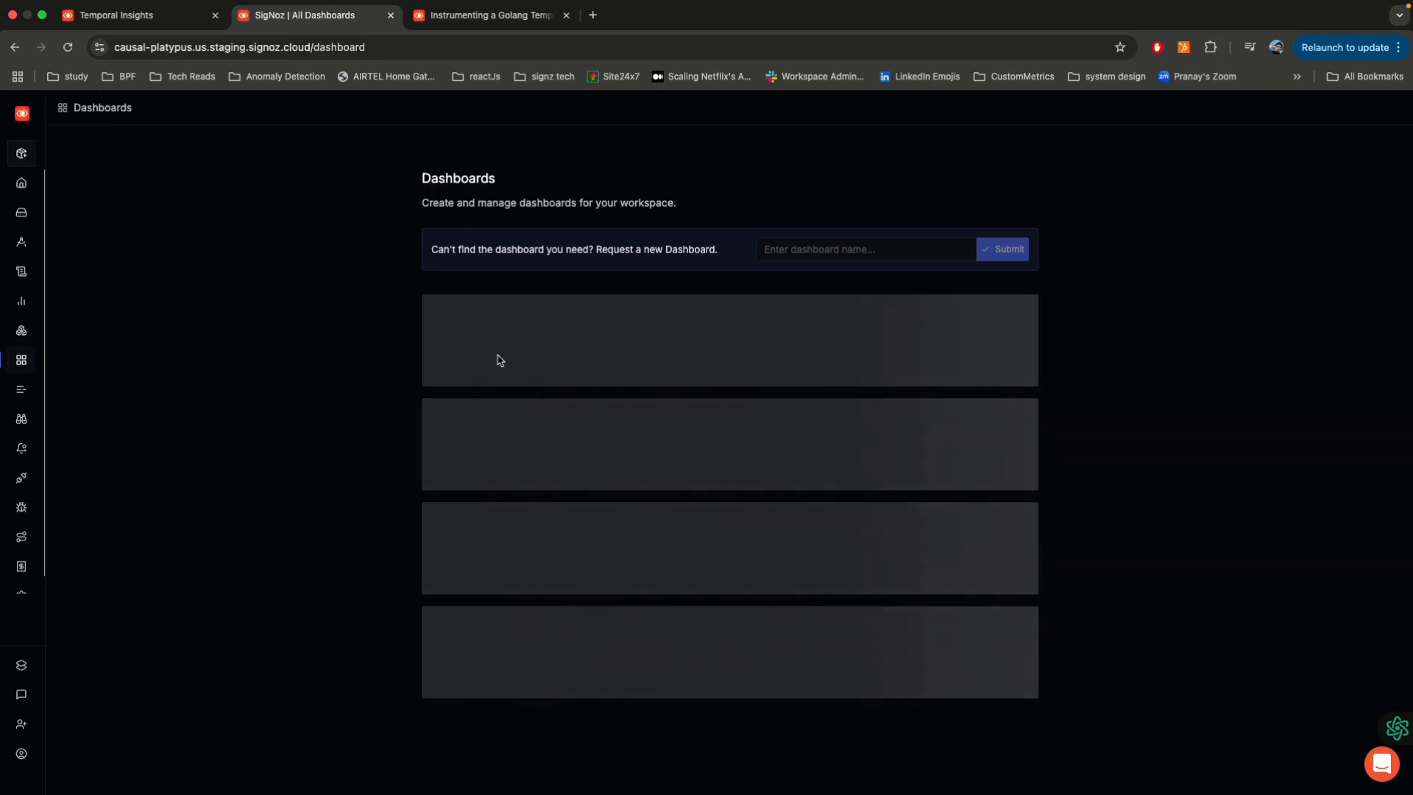
pyautogui.click(509, 381)
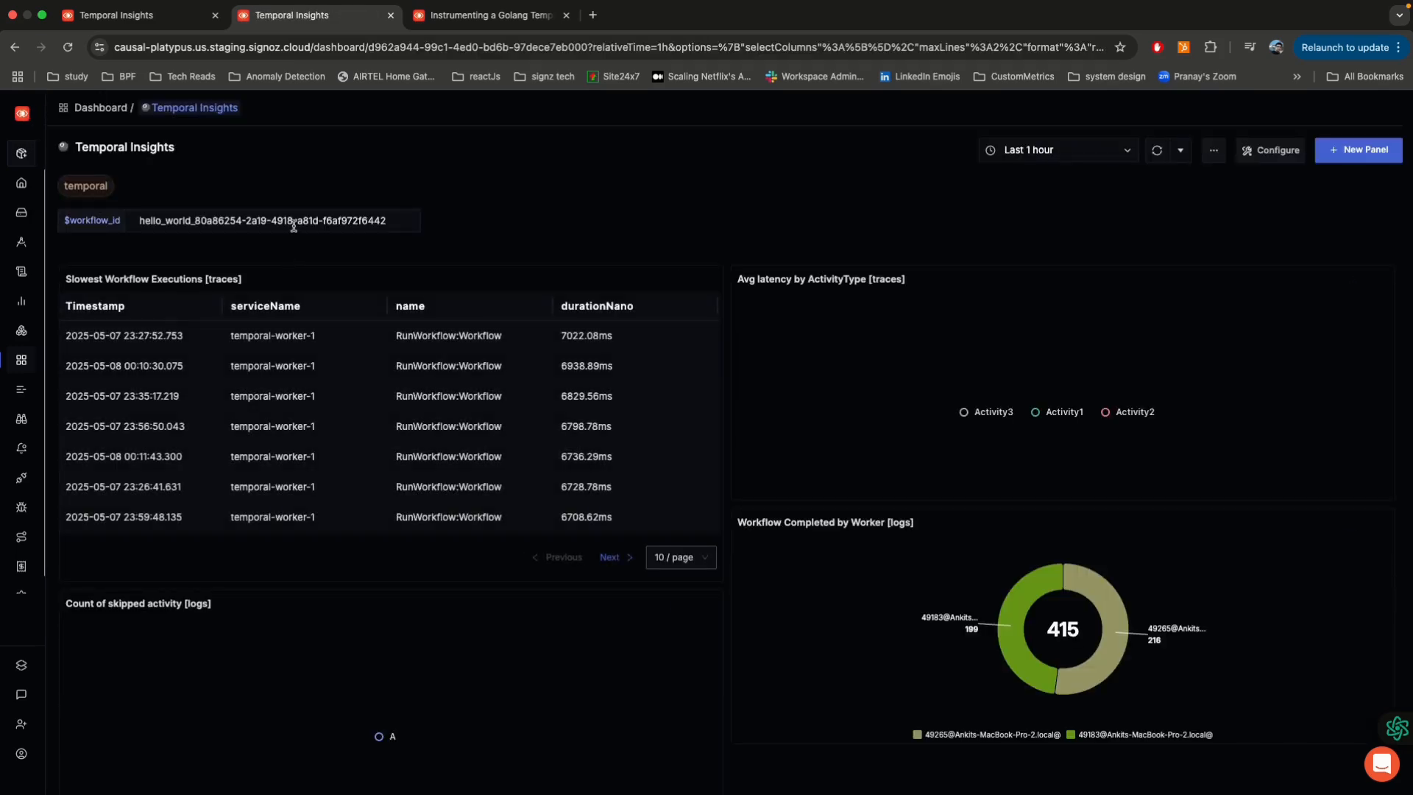
pyautogui.tripleClick(299, 221)
pyautogui.press('super+v')
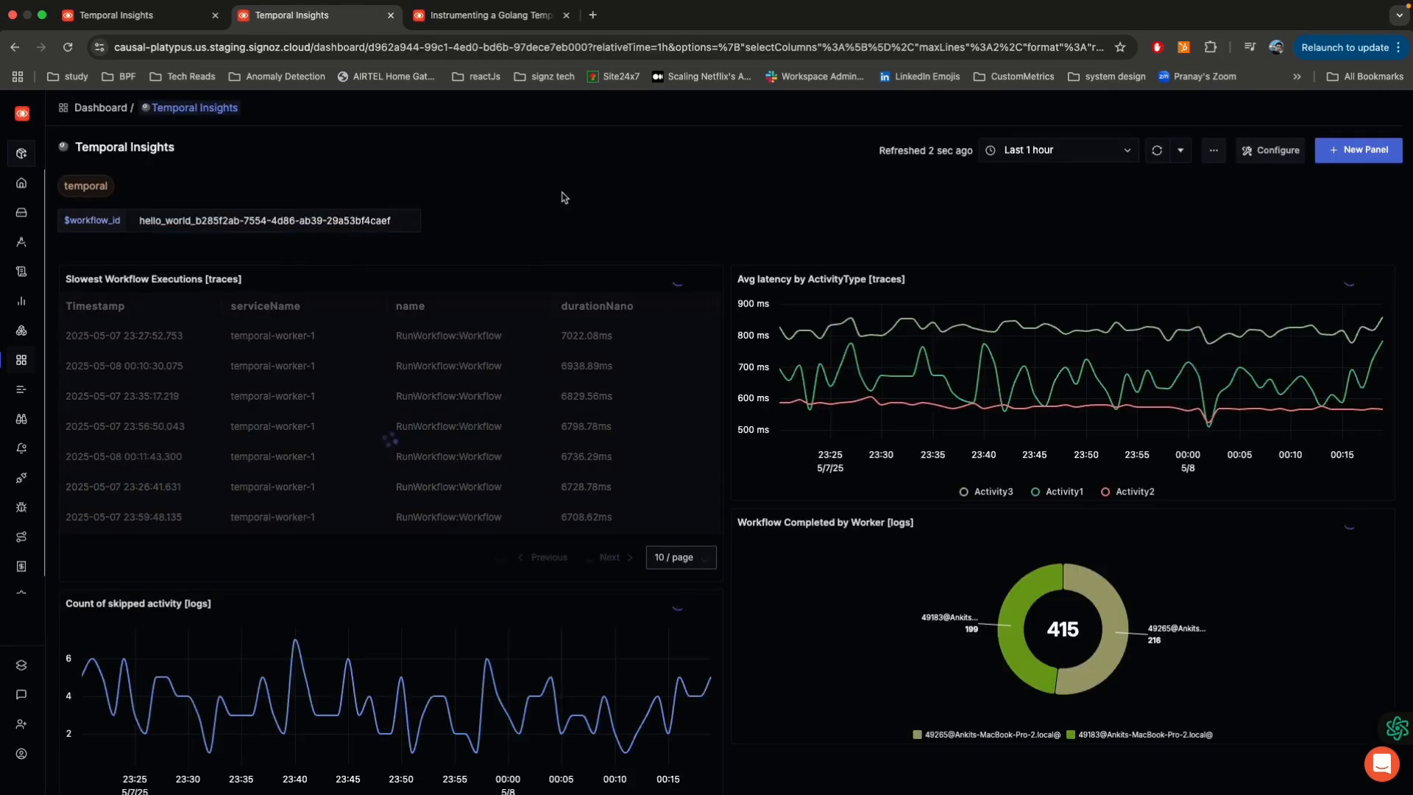
# Step: Examine the Spans and Logs from workflow_id panels, including the attributes of the completed Activity3 log entry
pyautogui.scroll(-6, 720, 235)
pyautogui.scroll(-3, 720, 193)
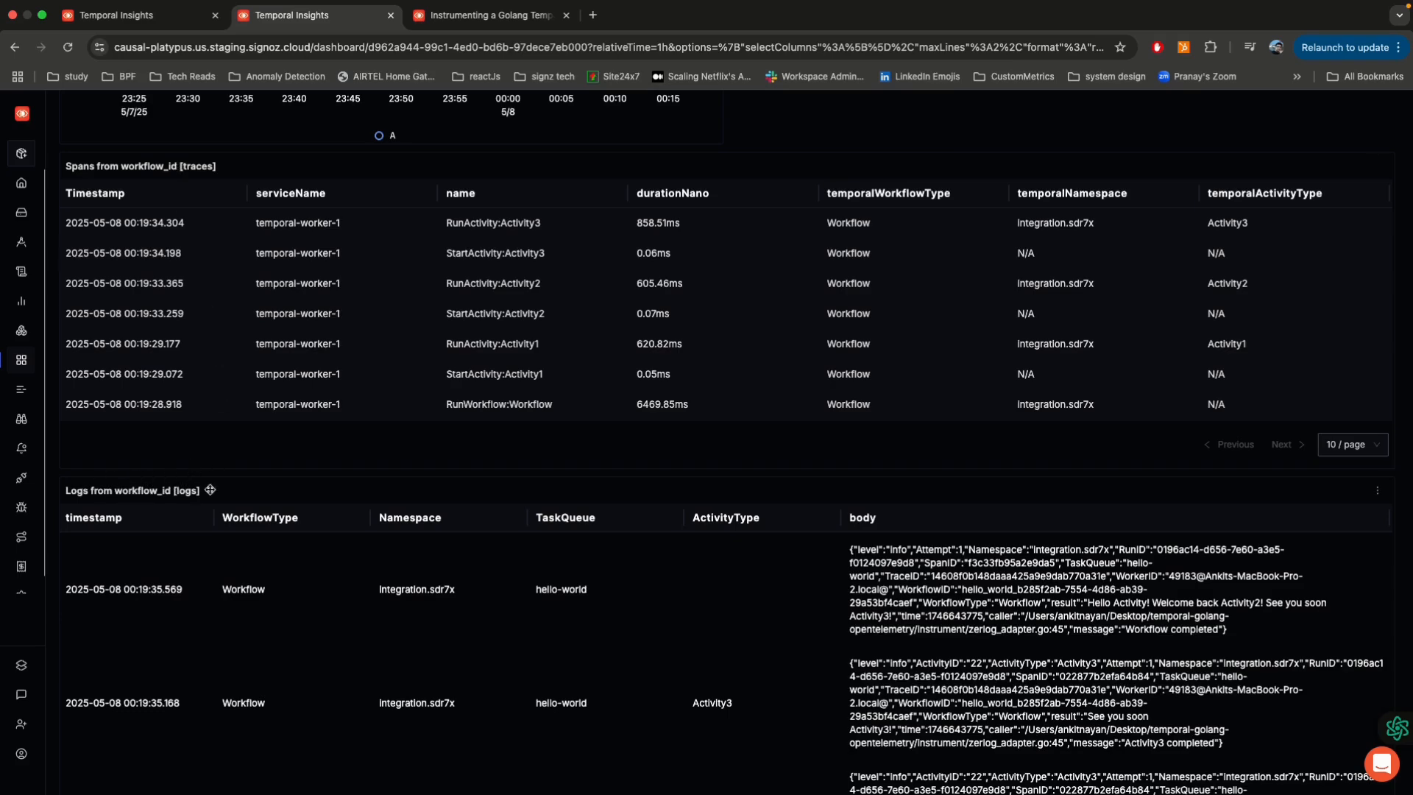
pyautogui.scroll(-1, 402, 486)
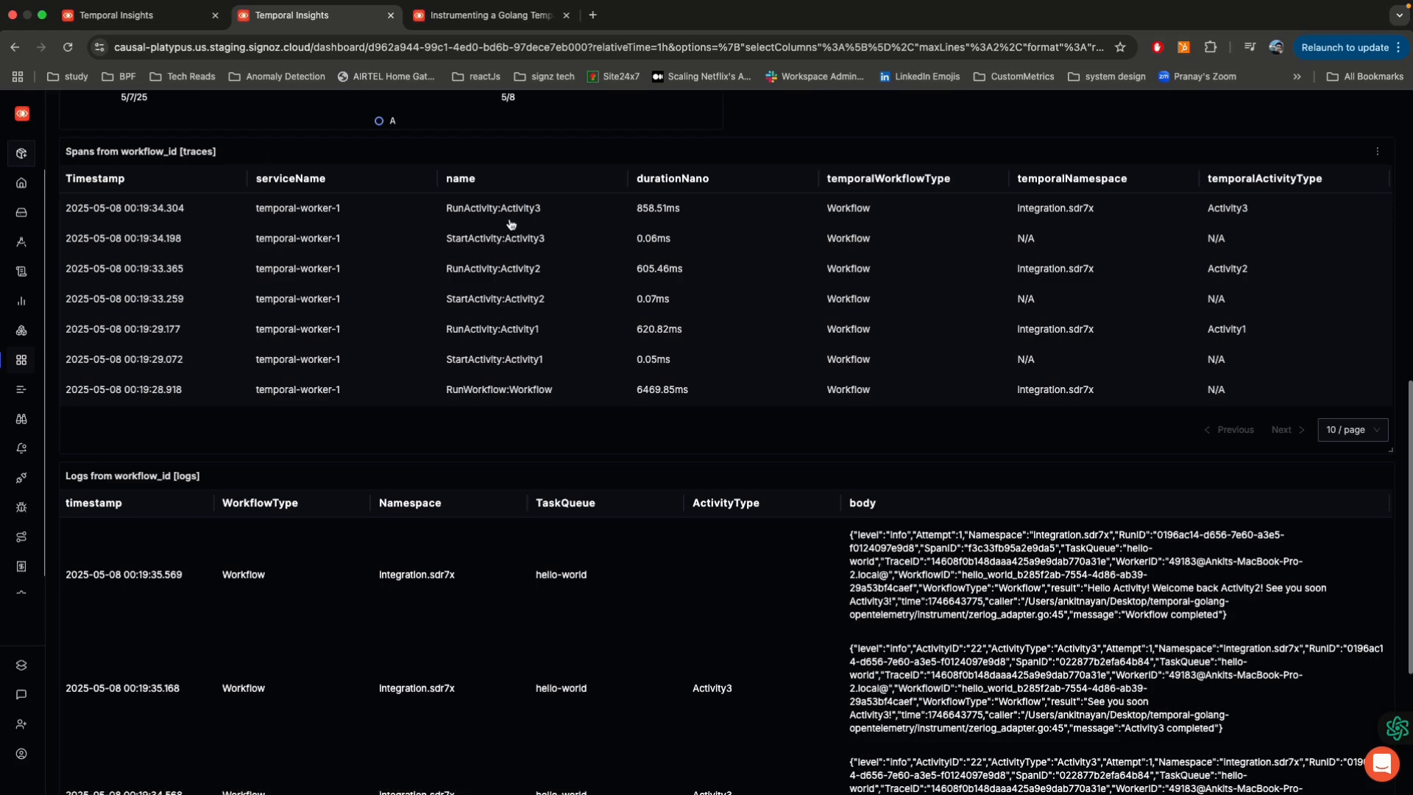
pyautogui.scroll(-5, 530, 442)
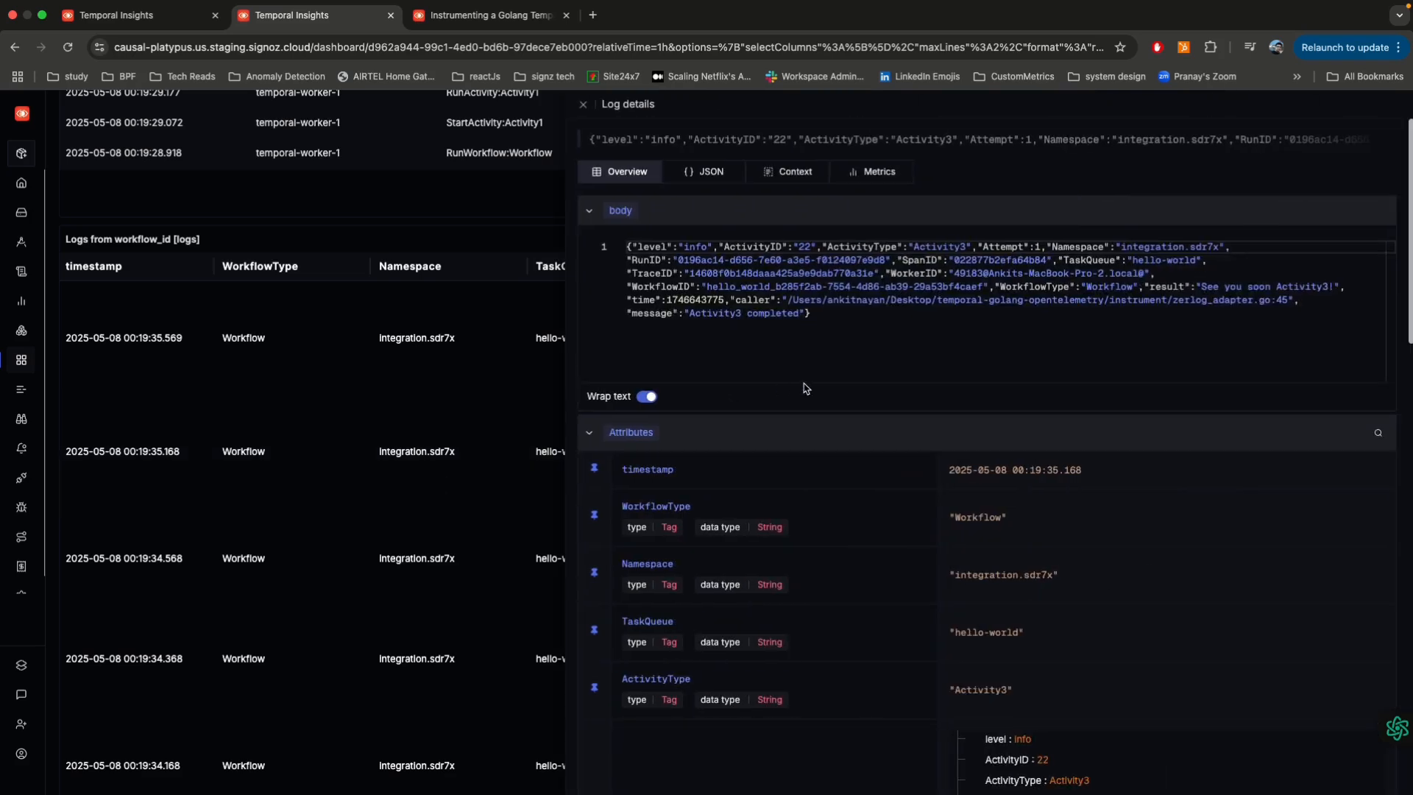
pyautogui.scroll(-4, 907, 613)
pyautogui.scroll(-15, 907, 613)
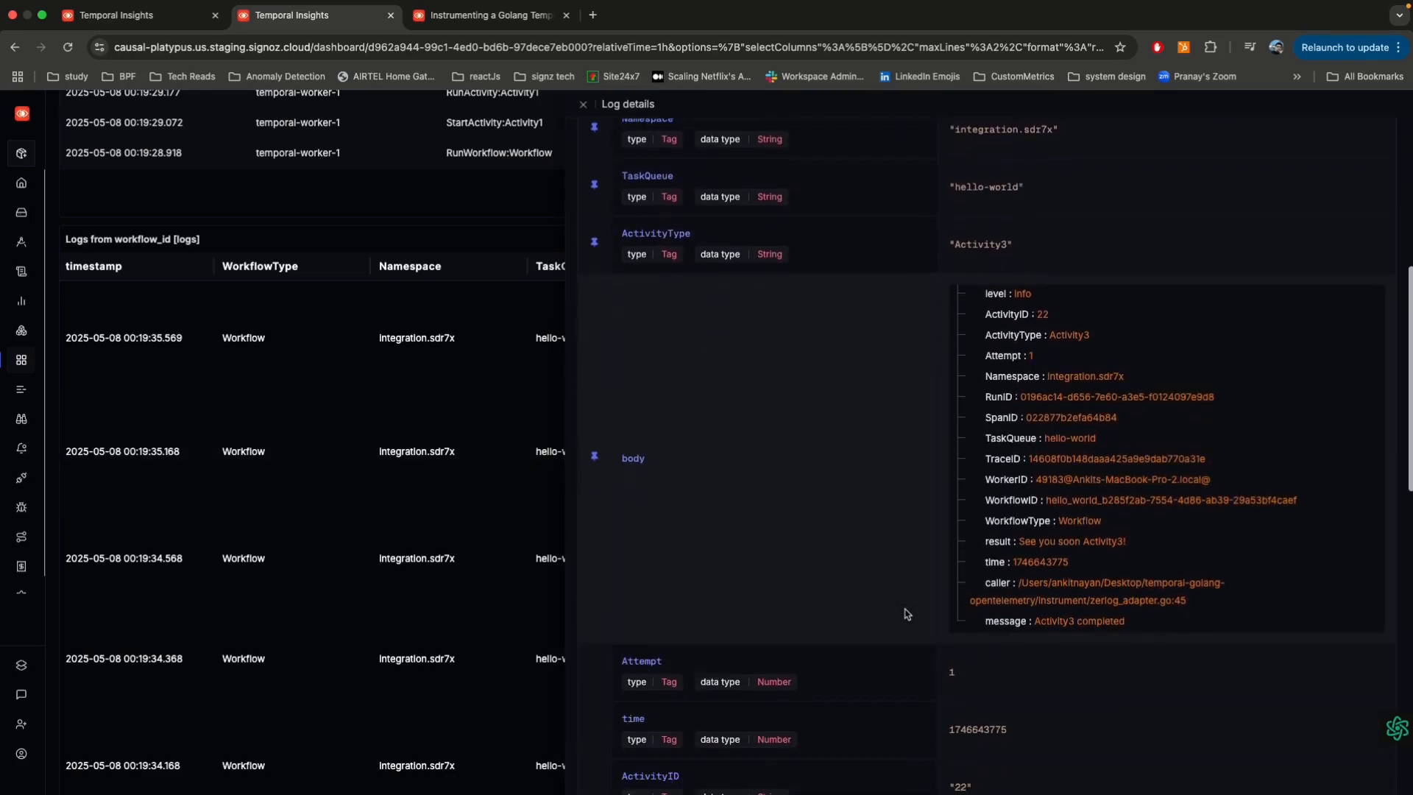
pyautogui.scroll(18, 906, 613)
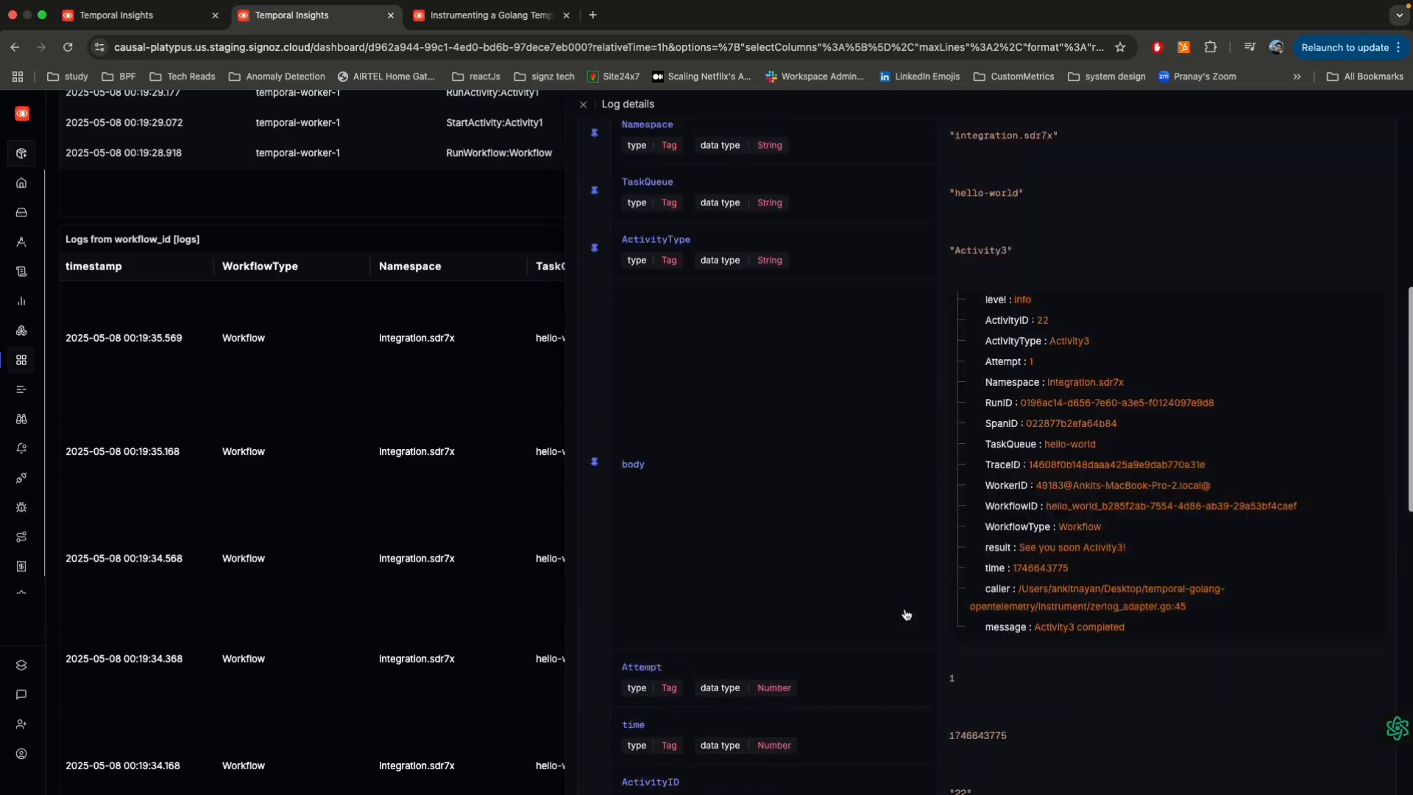
pyautogui.click(527, 239)
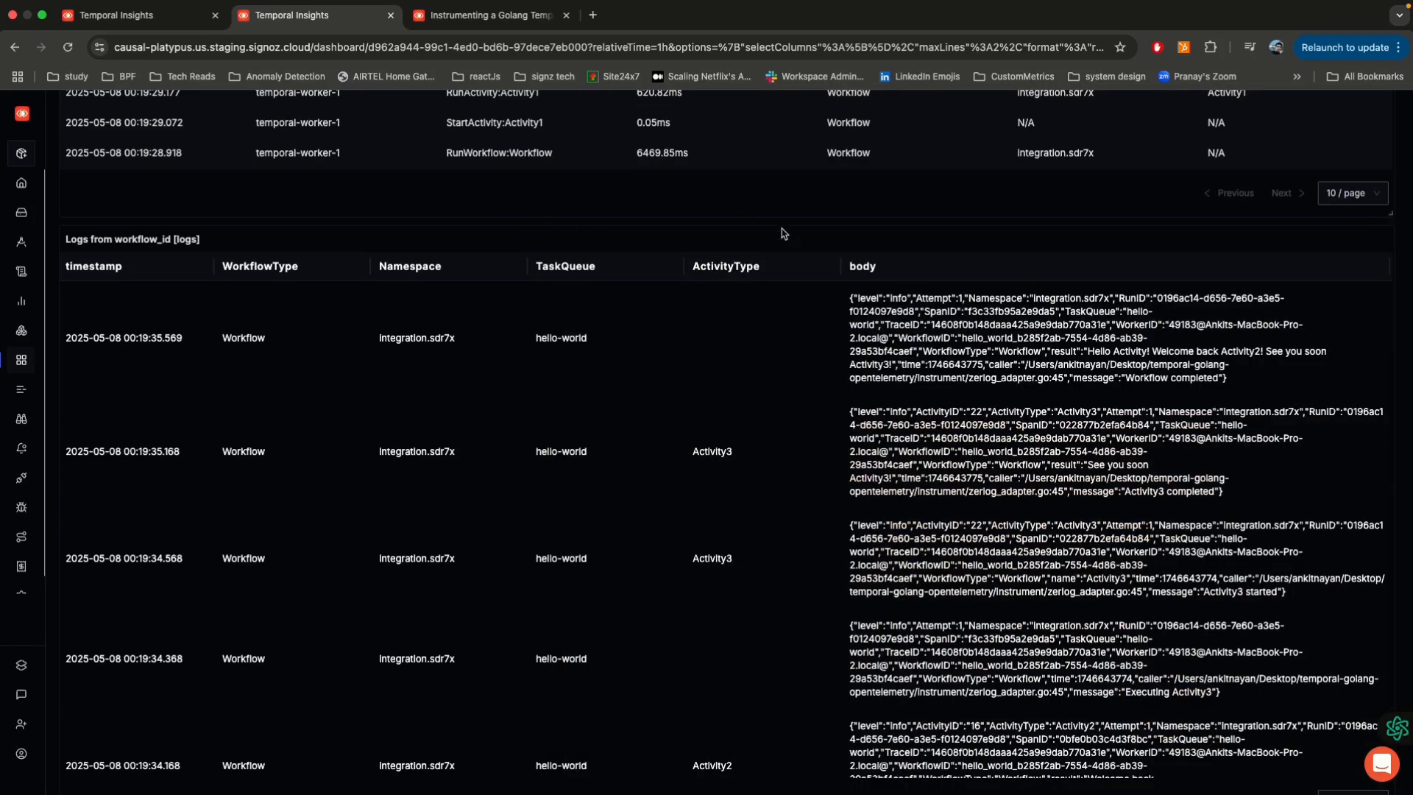
# Step: Examine the Logs from workflow_id panel's query filter and columns in edit mode and return to the dashboard without saving
pyautogui.moveTo(1378, 240)
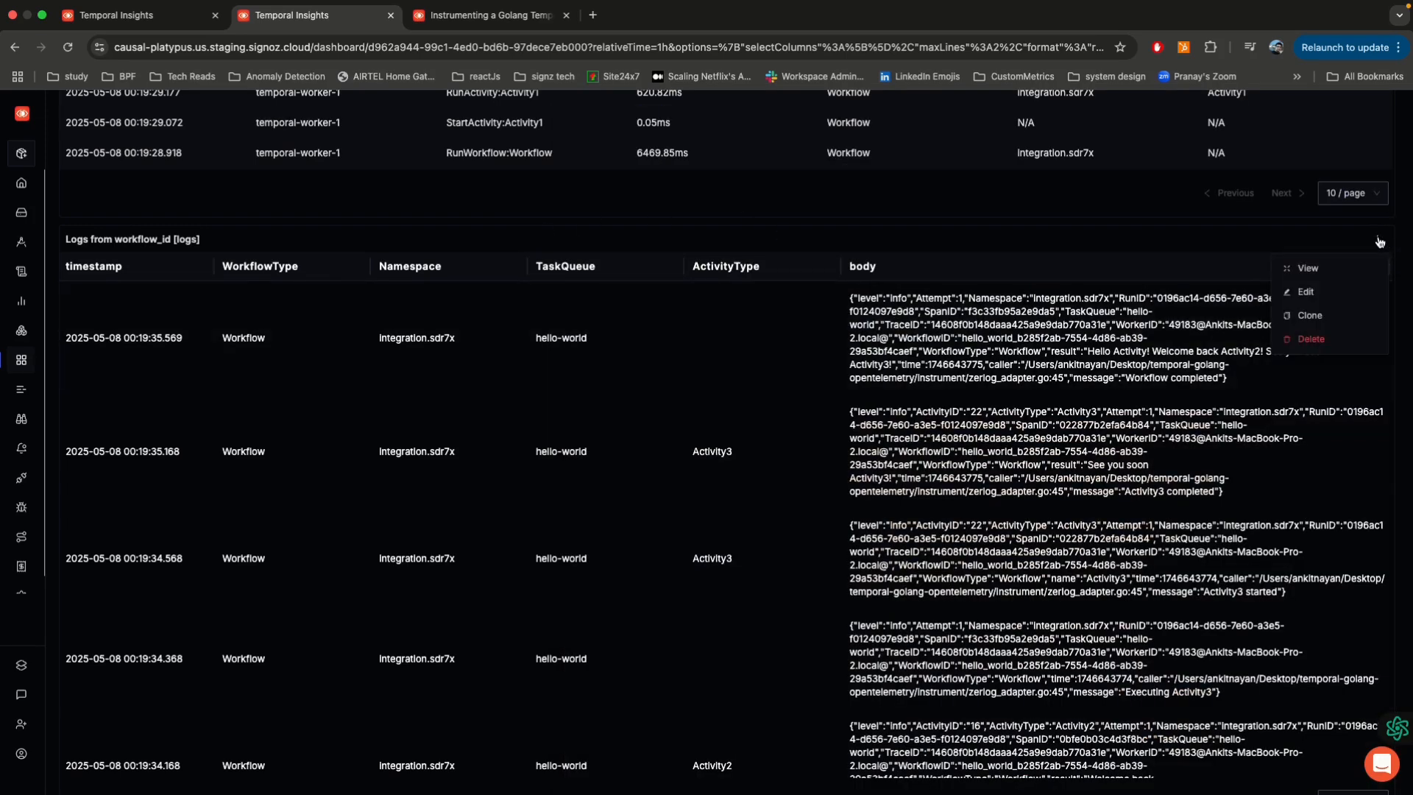
pyautogui.click(1304, 292)
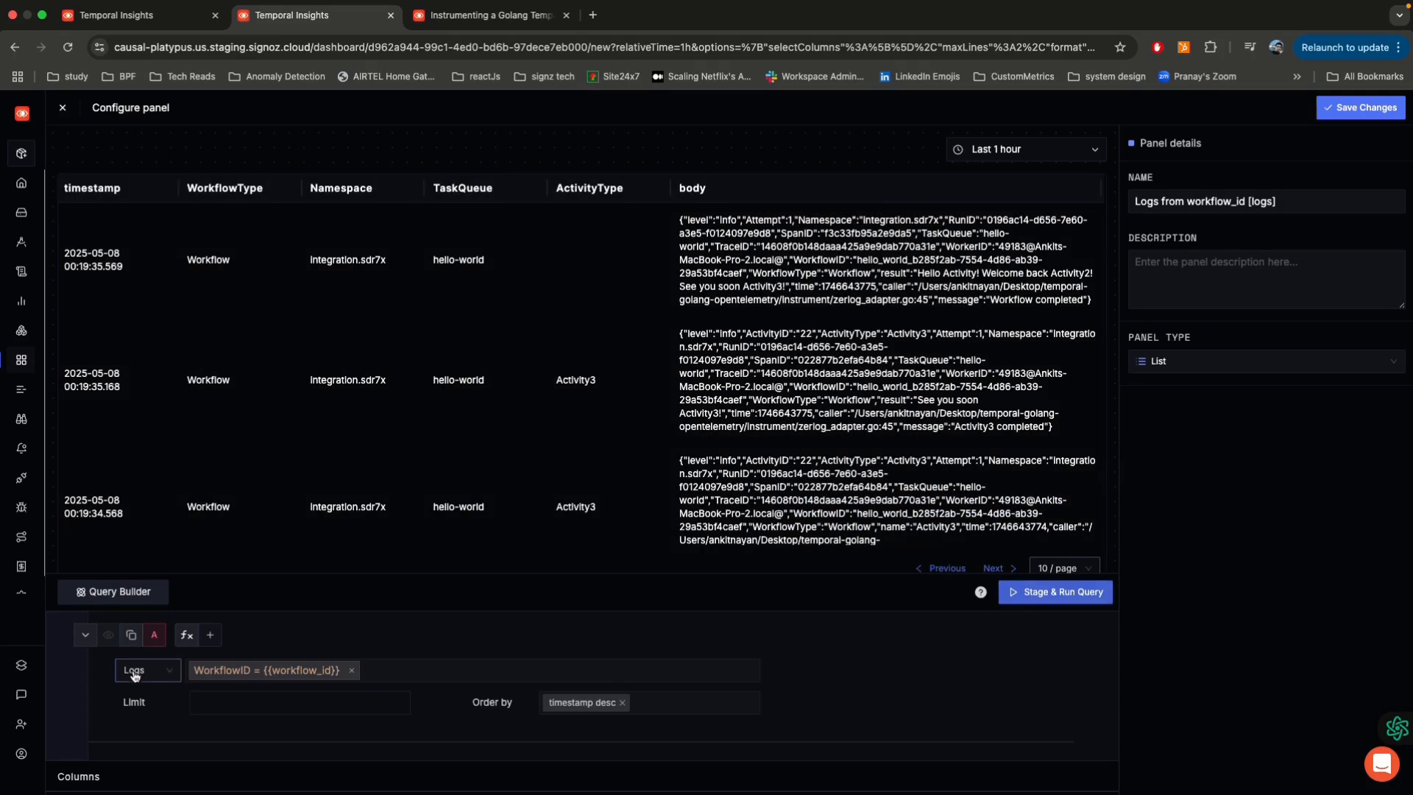
pyautogui.scroll(-1, 395, 622)
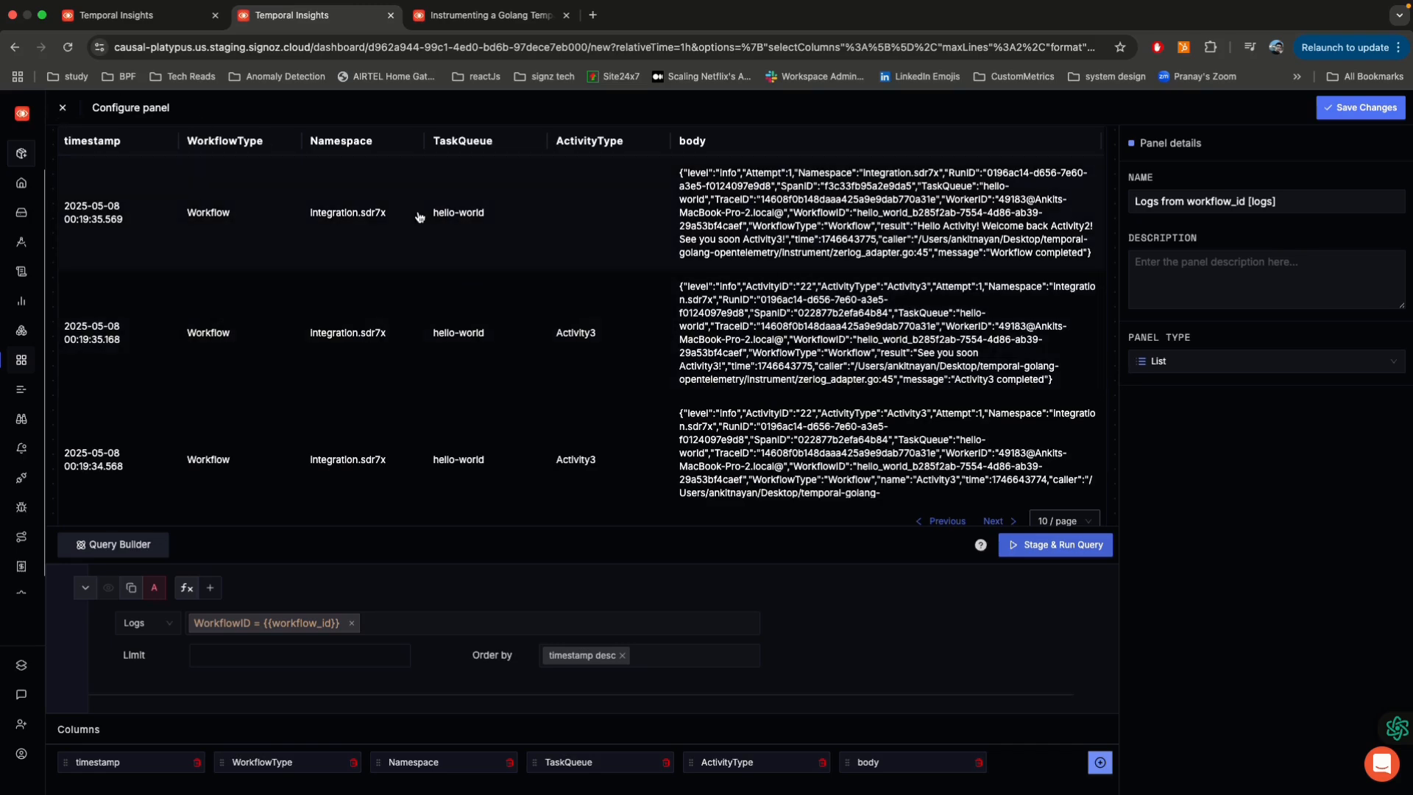
pyautogui.click(63, 109)
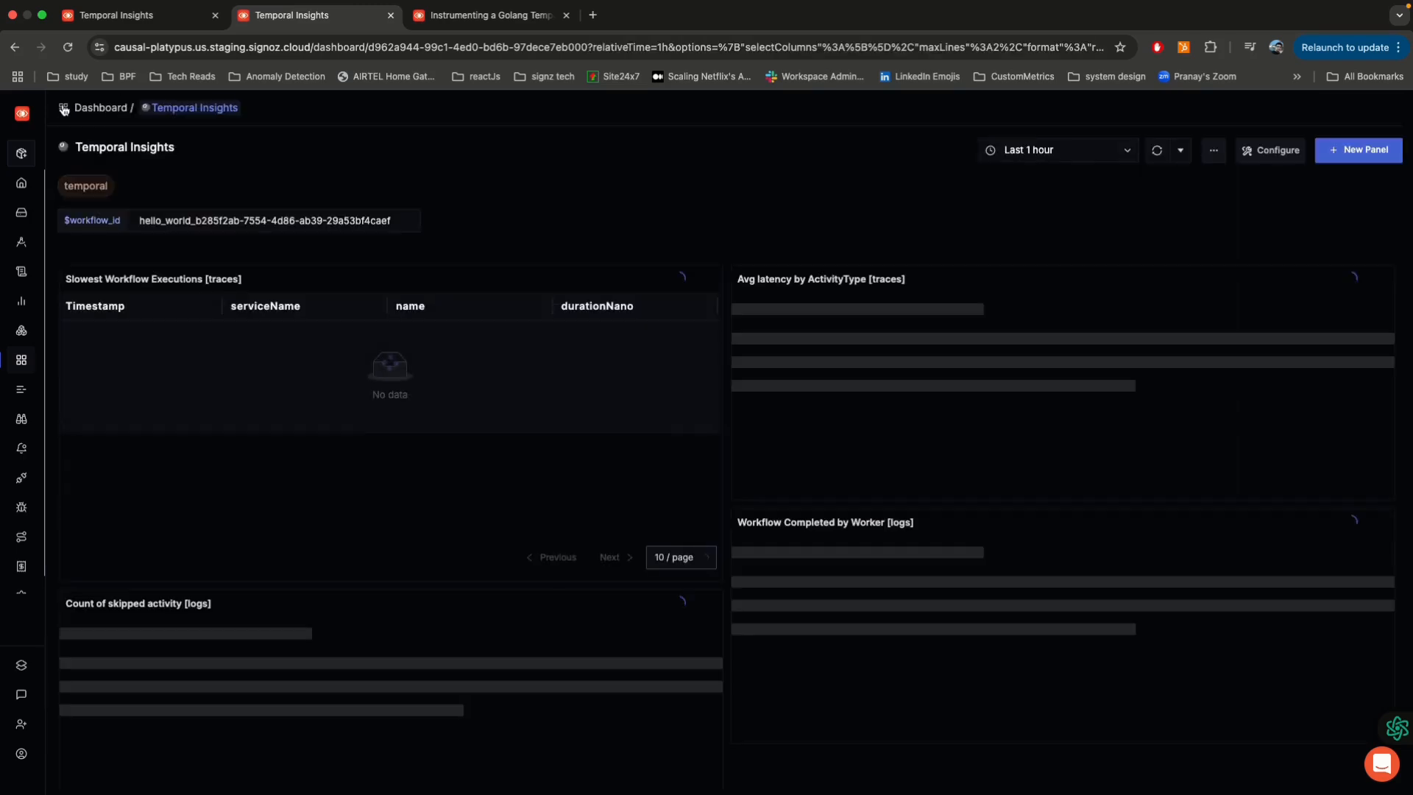
# Step: Open the trace of the RunActivity:Activity2 span listed in the Spans from workflow_id panel
pyautogui.scroll(-2, 601, 219)
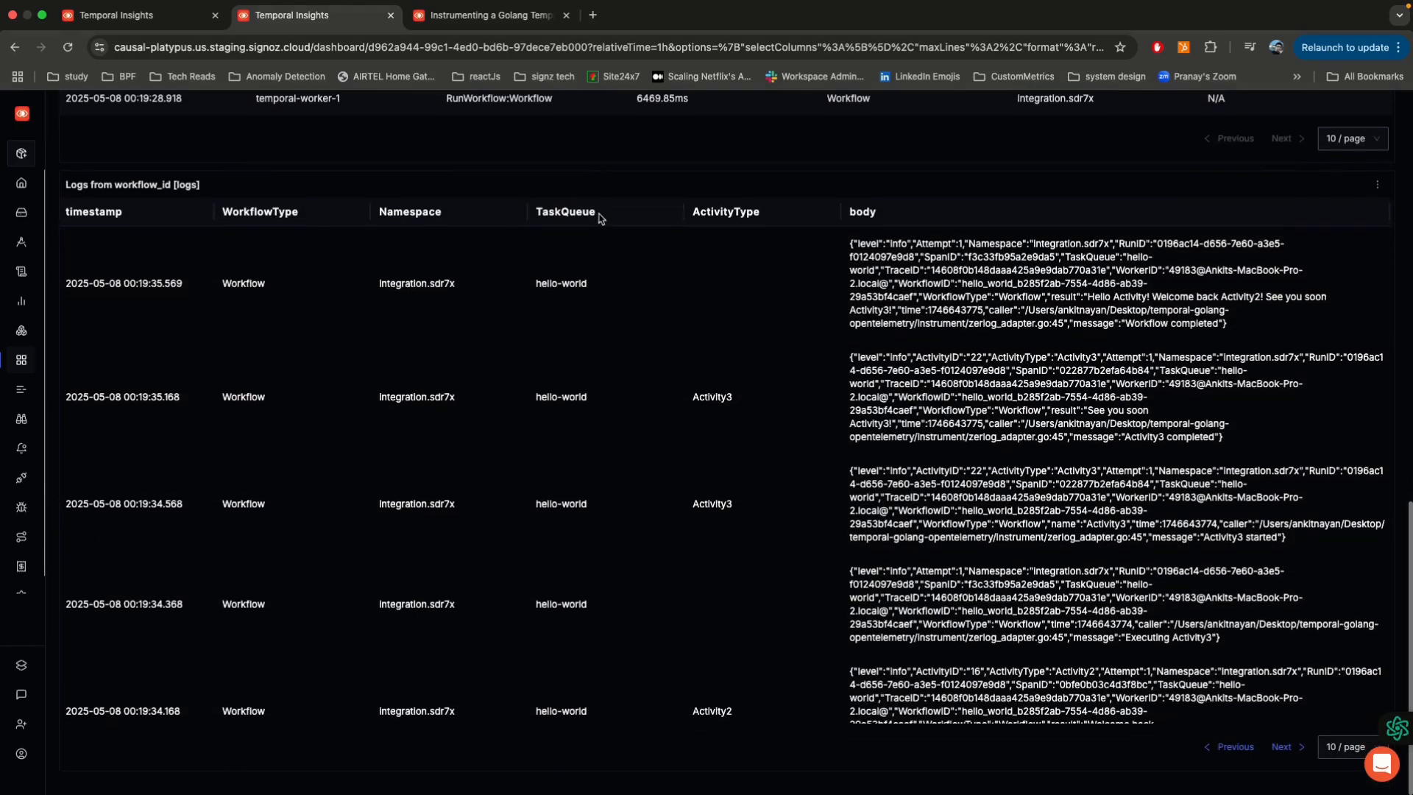
pyautogui.scroll(5, 589, 221)
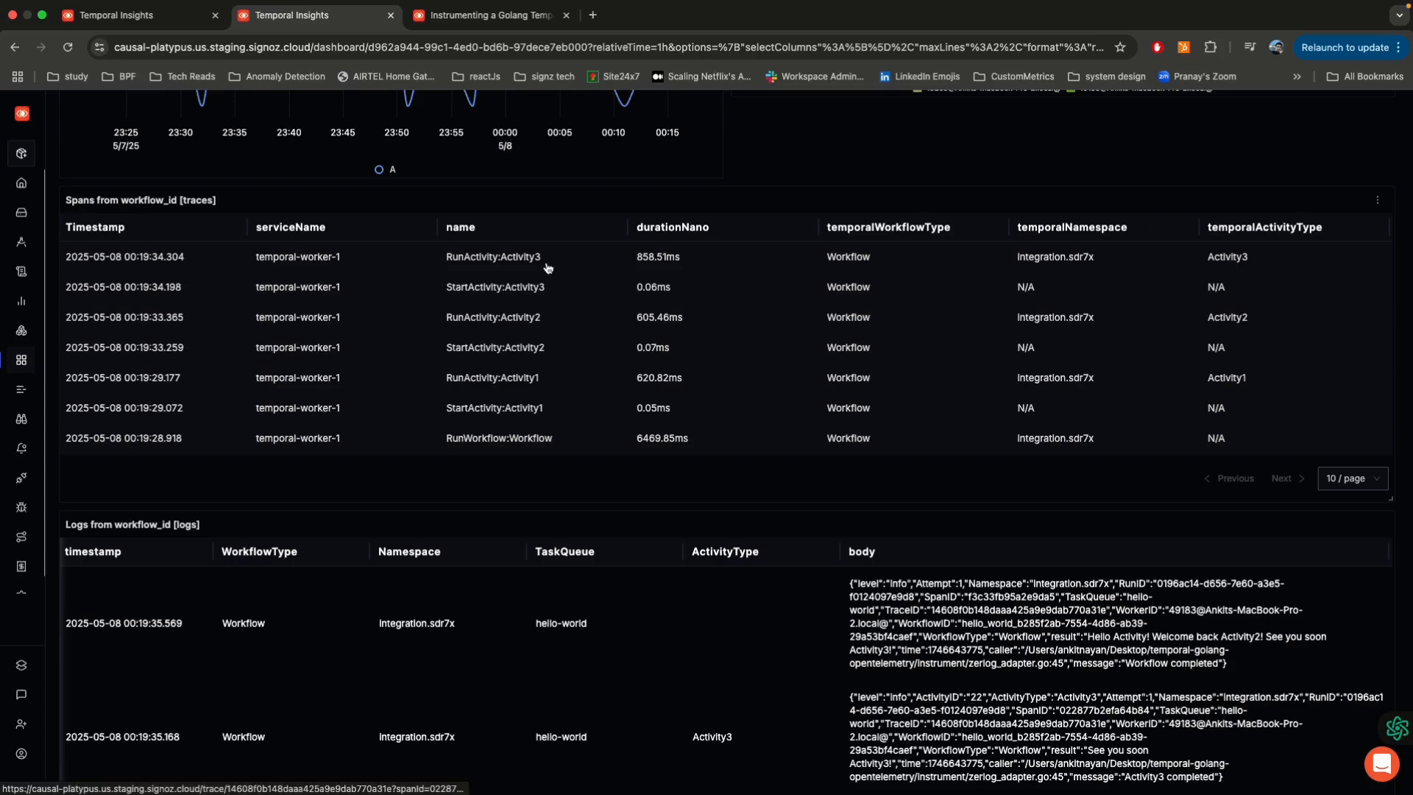
pyautogui.click(482, 321)
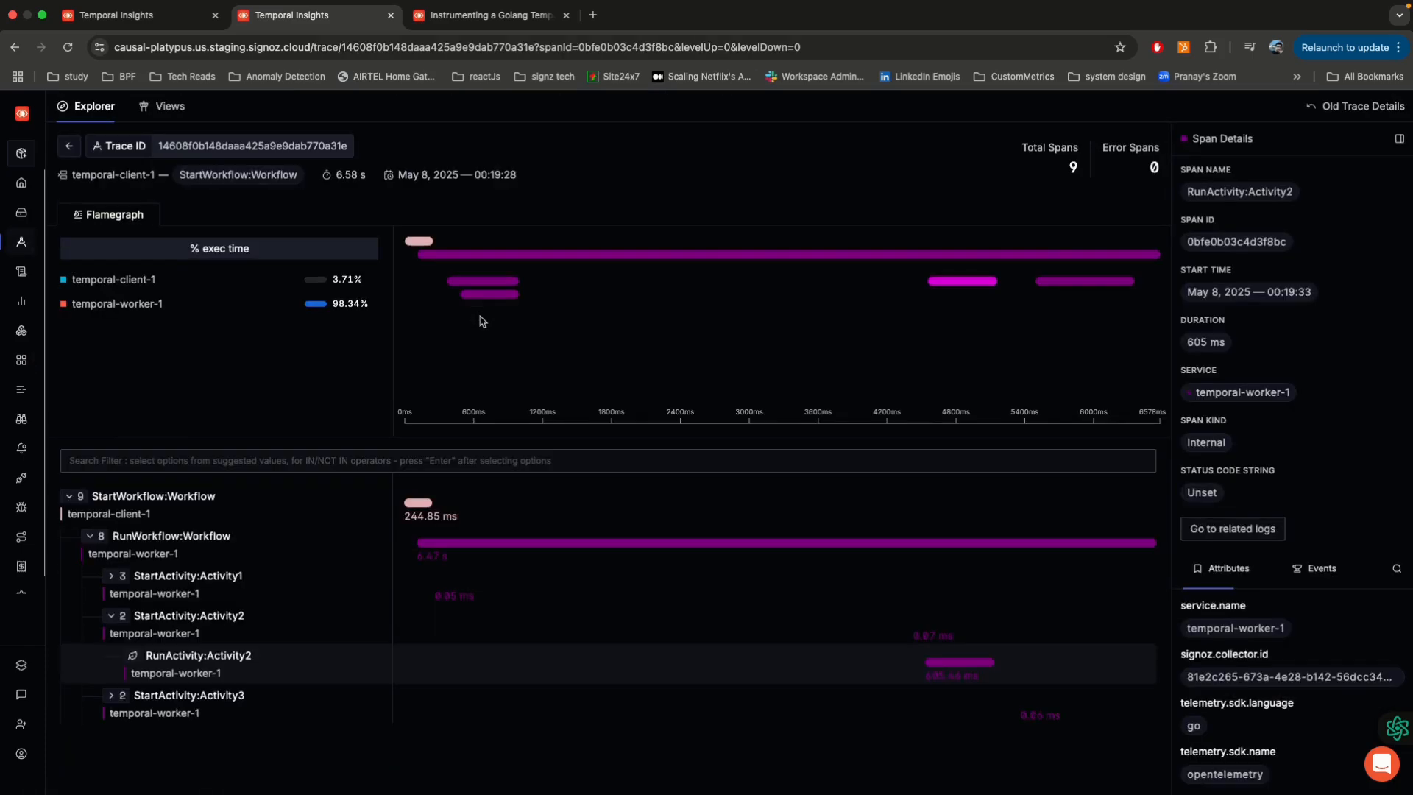